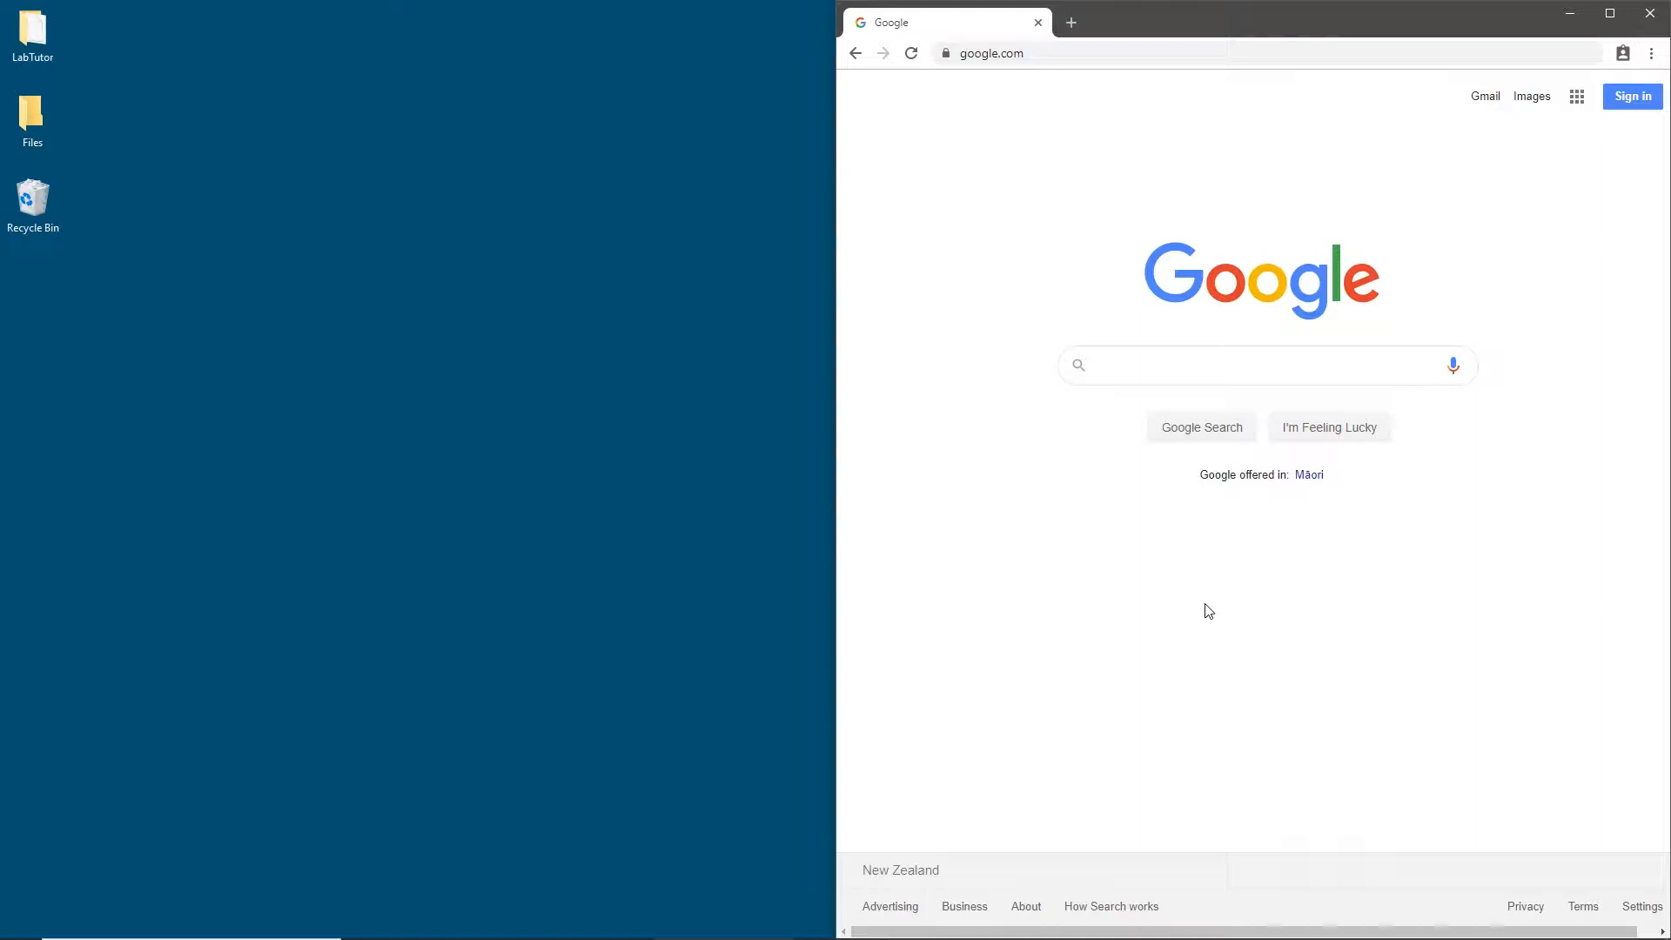
- Open index.html from the Cardiorespiratory Effects of Exercise folder inside the LabTutor desktop folder
double_click(42, 34)
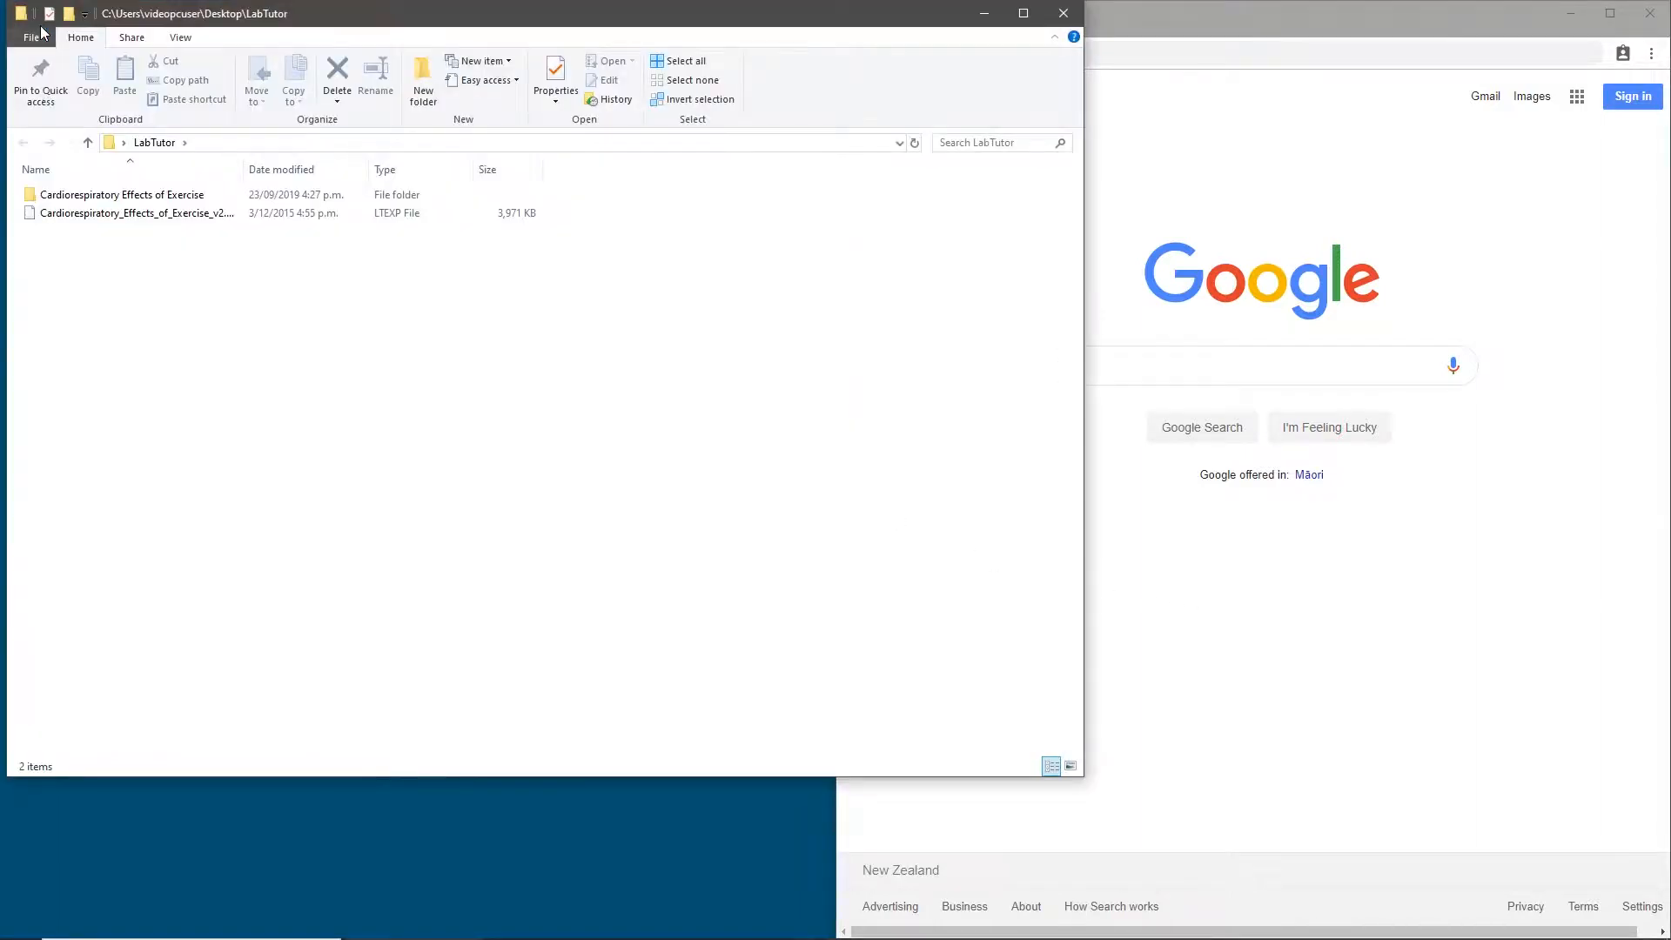
double_click(219, 204)
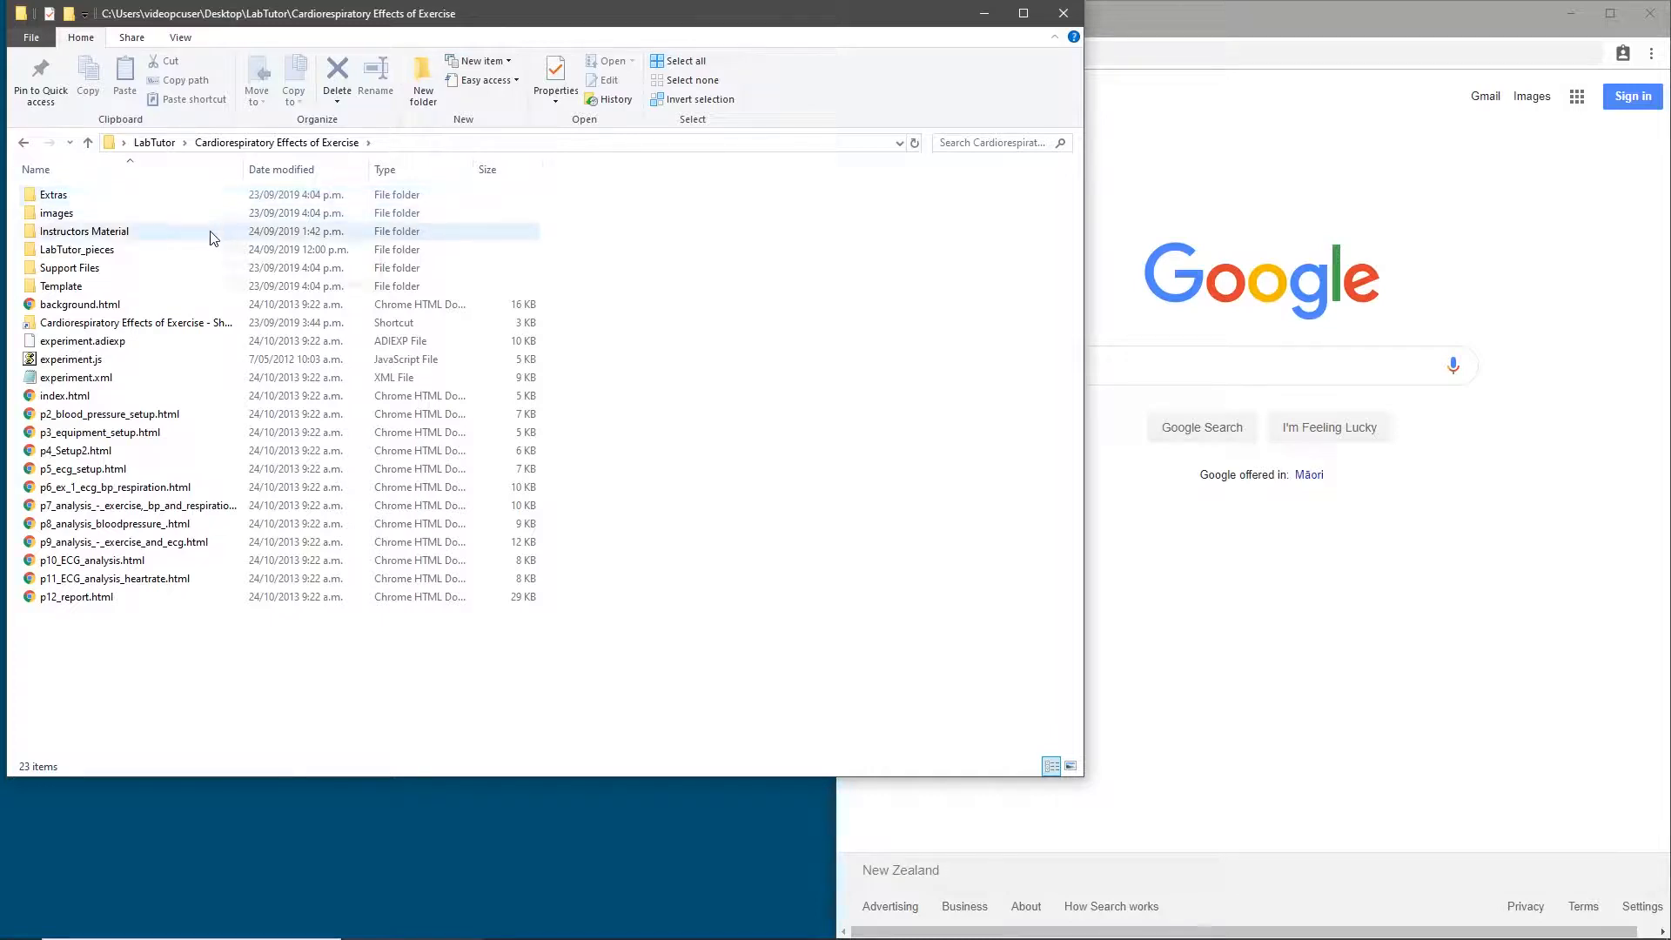
double_click(202, 400)
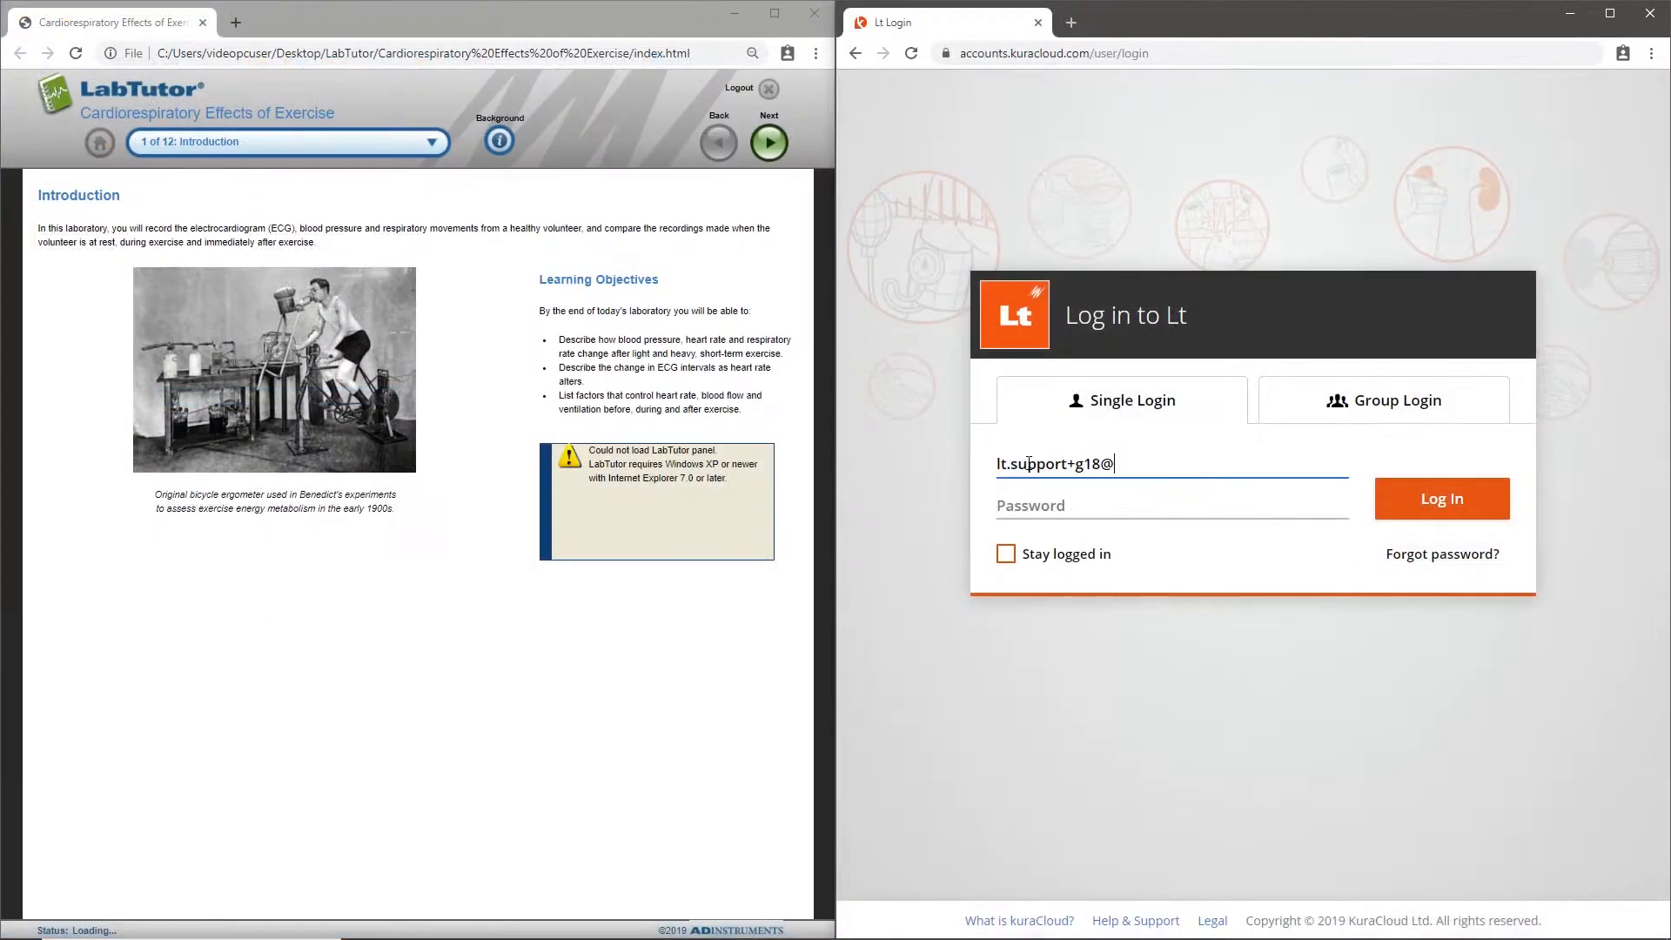
- Log in to Lt as a single user with the account e-mail and password
text(adinstruments.com)
click(1029, 500)
text(•••)
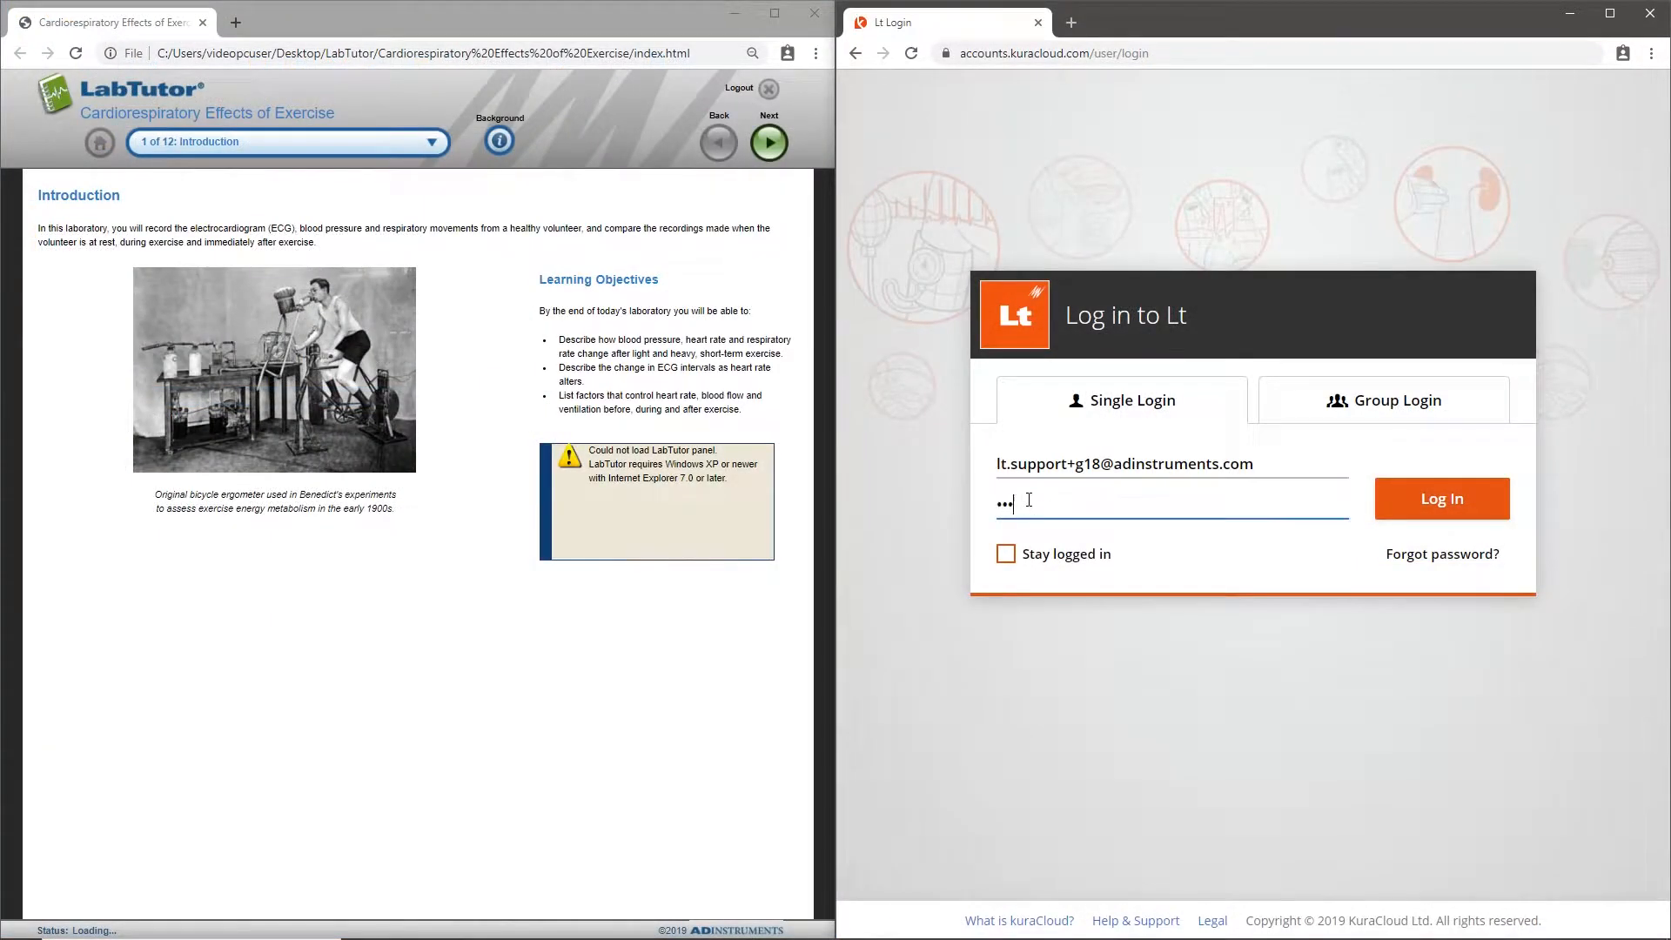
text(••••••••••)
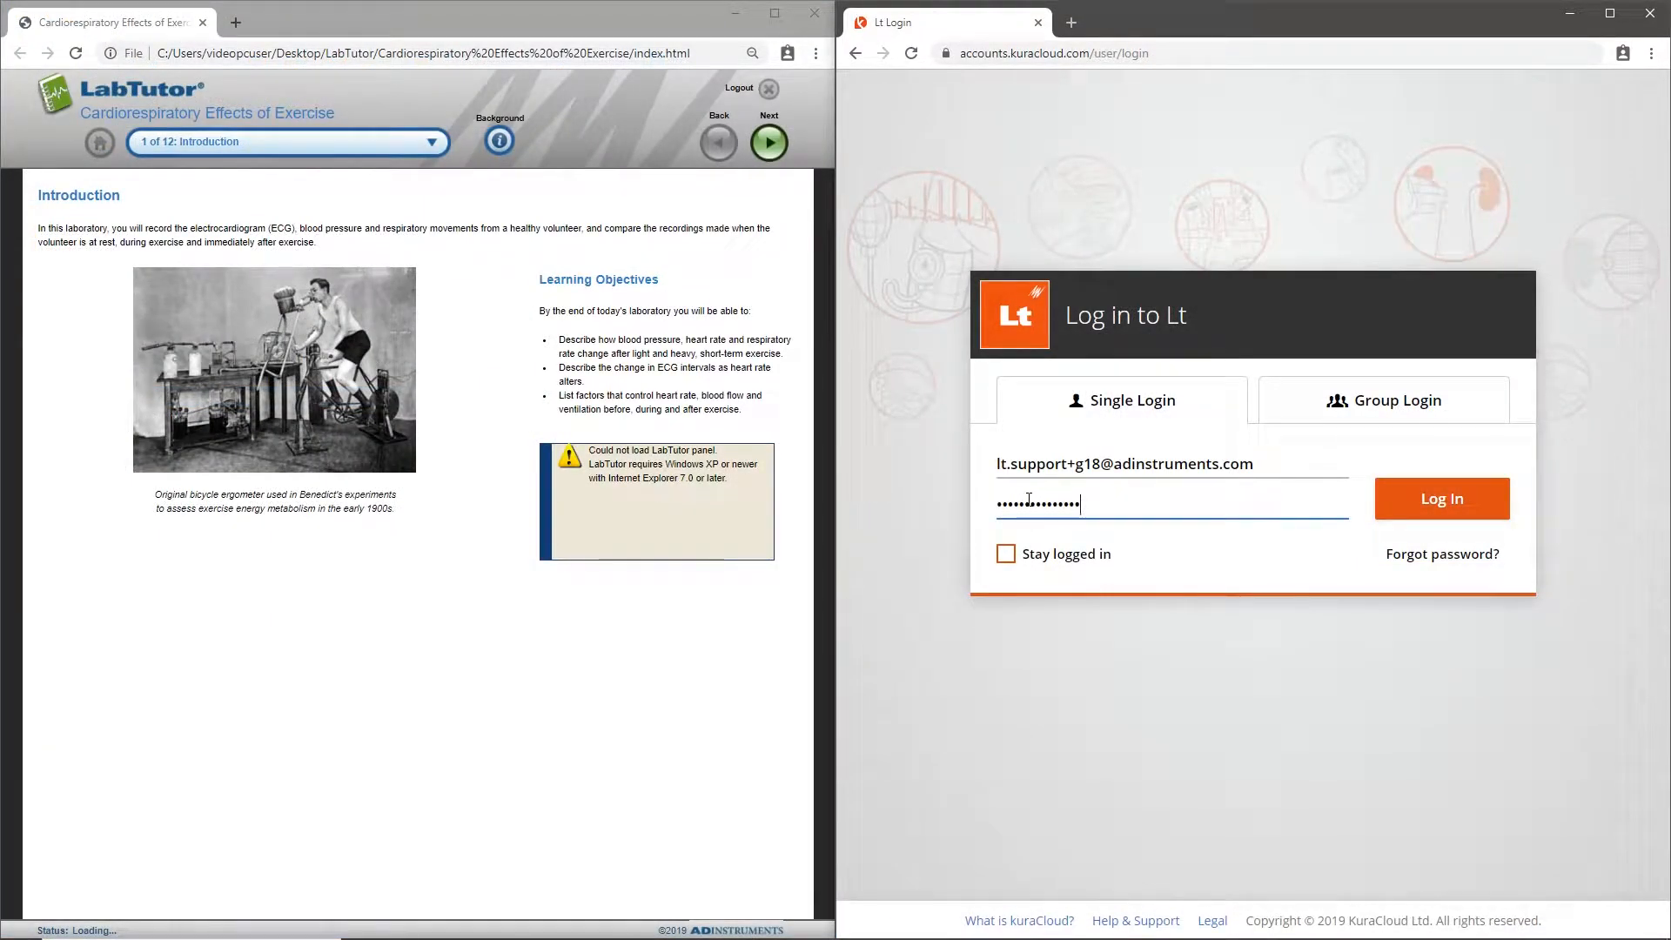
click(1483, 498)
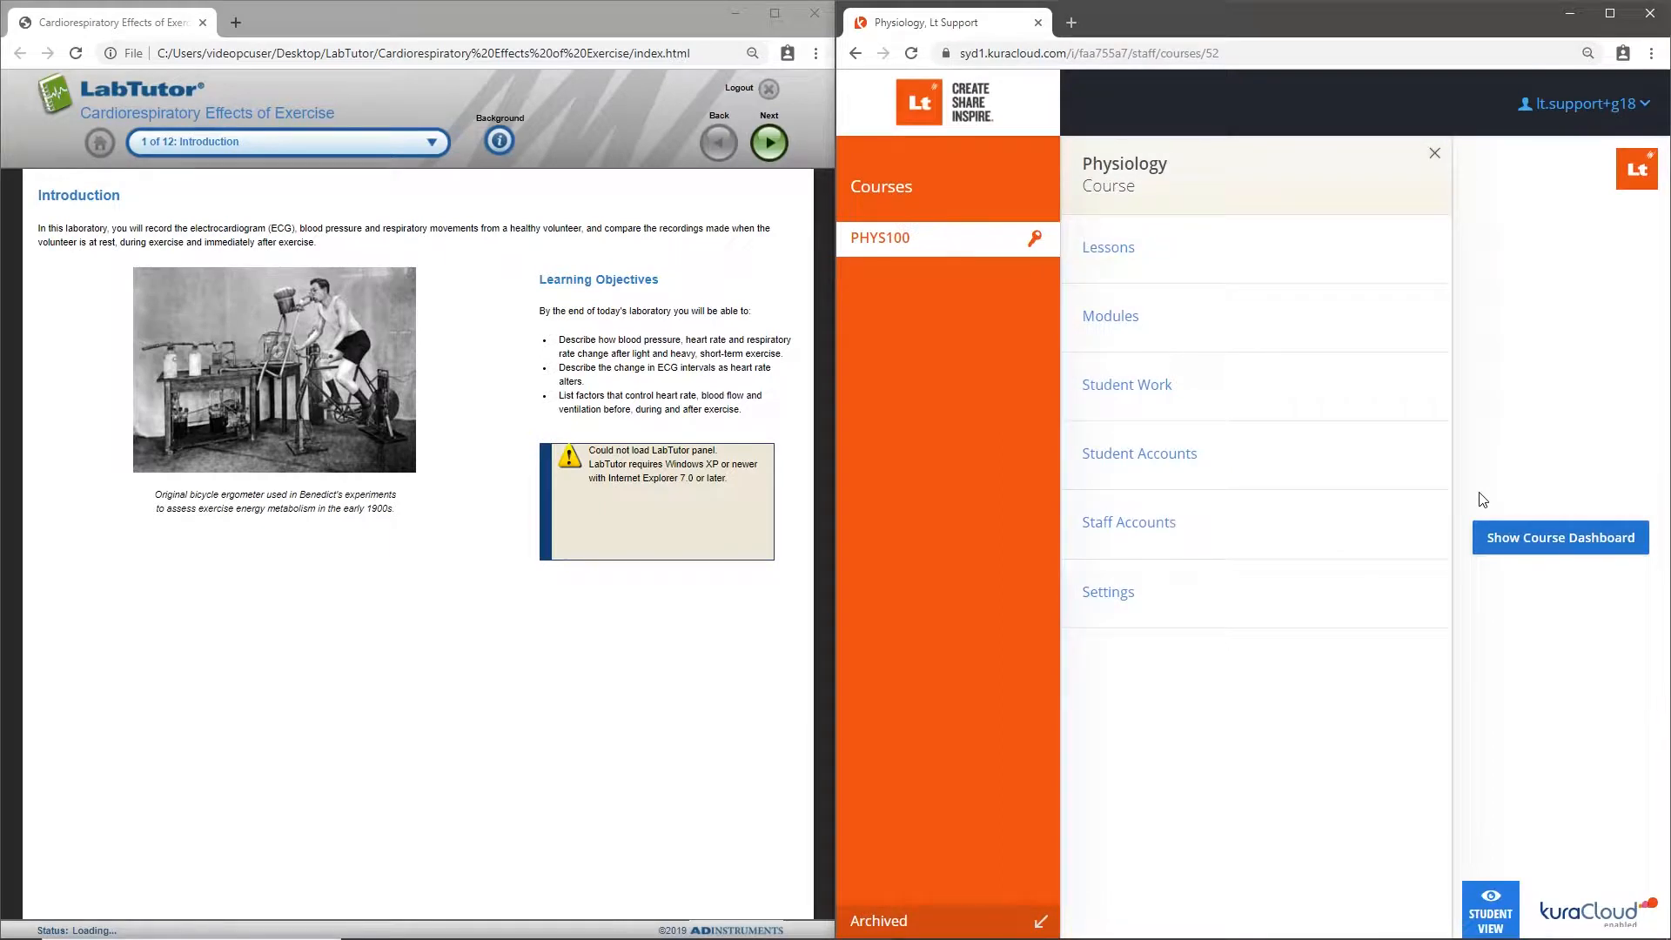
- Allow example data to be given to students in the Physiology course settings and enter a new access code
click(1213, 604)
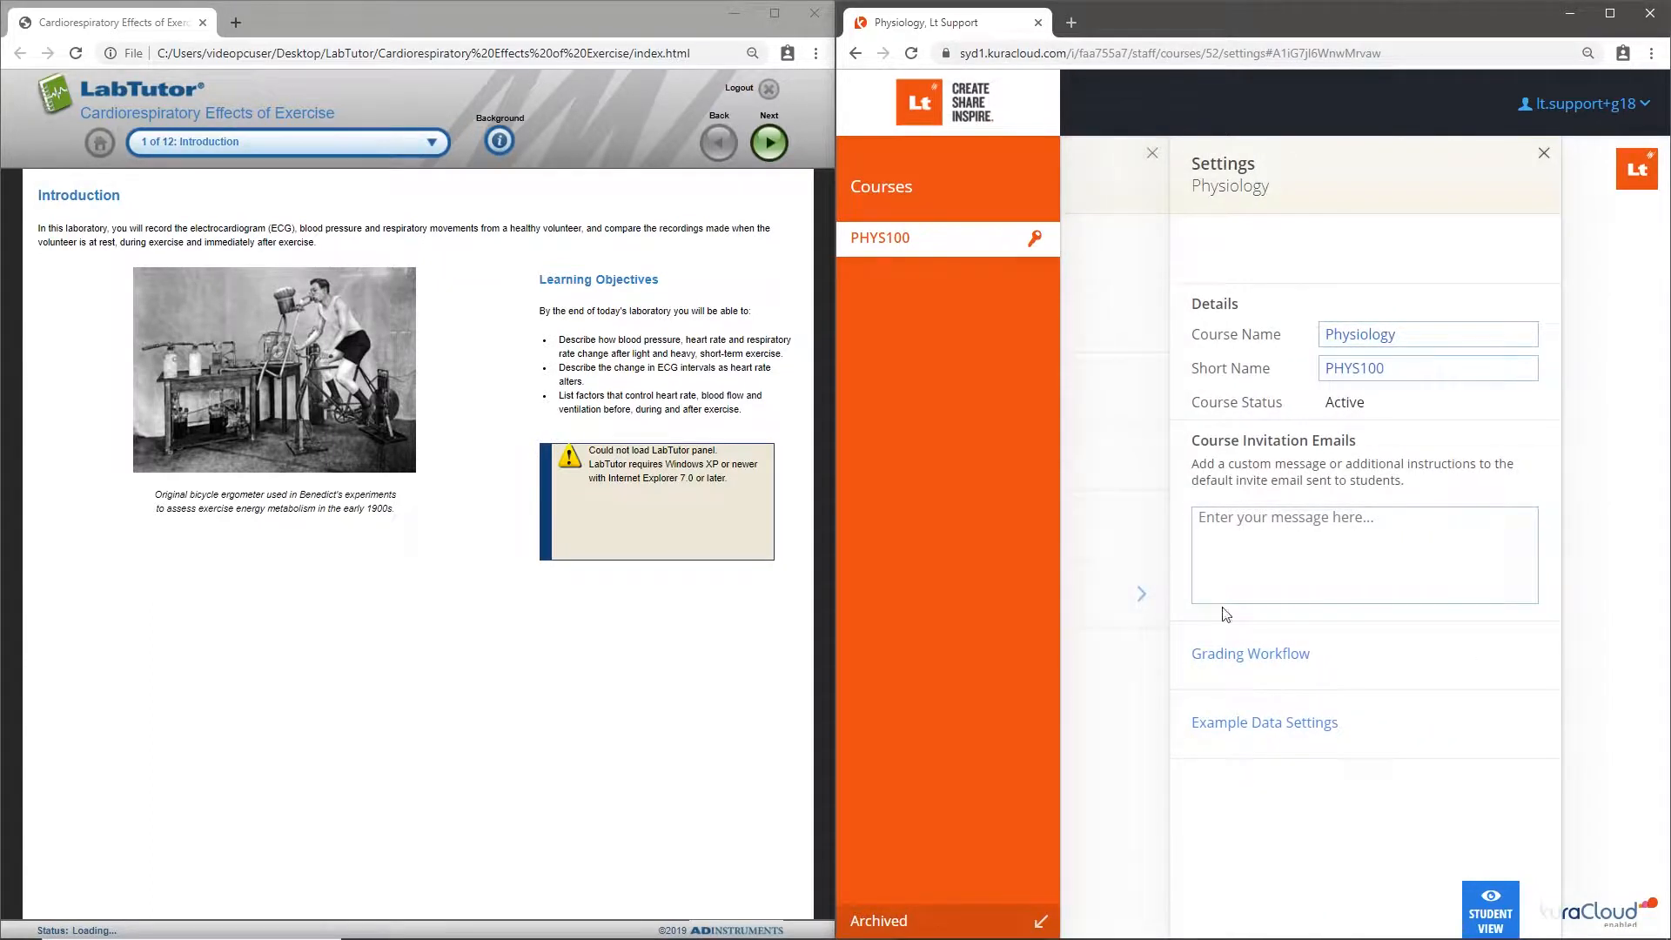
click(1411, 739)
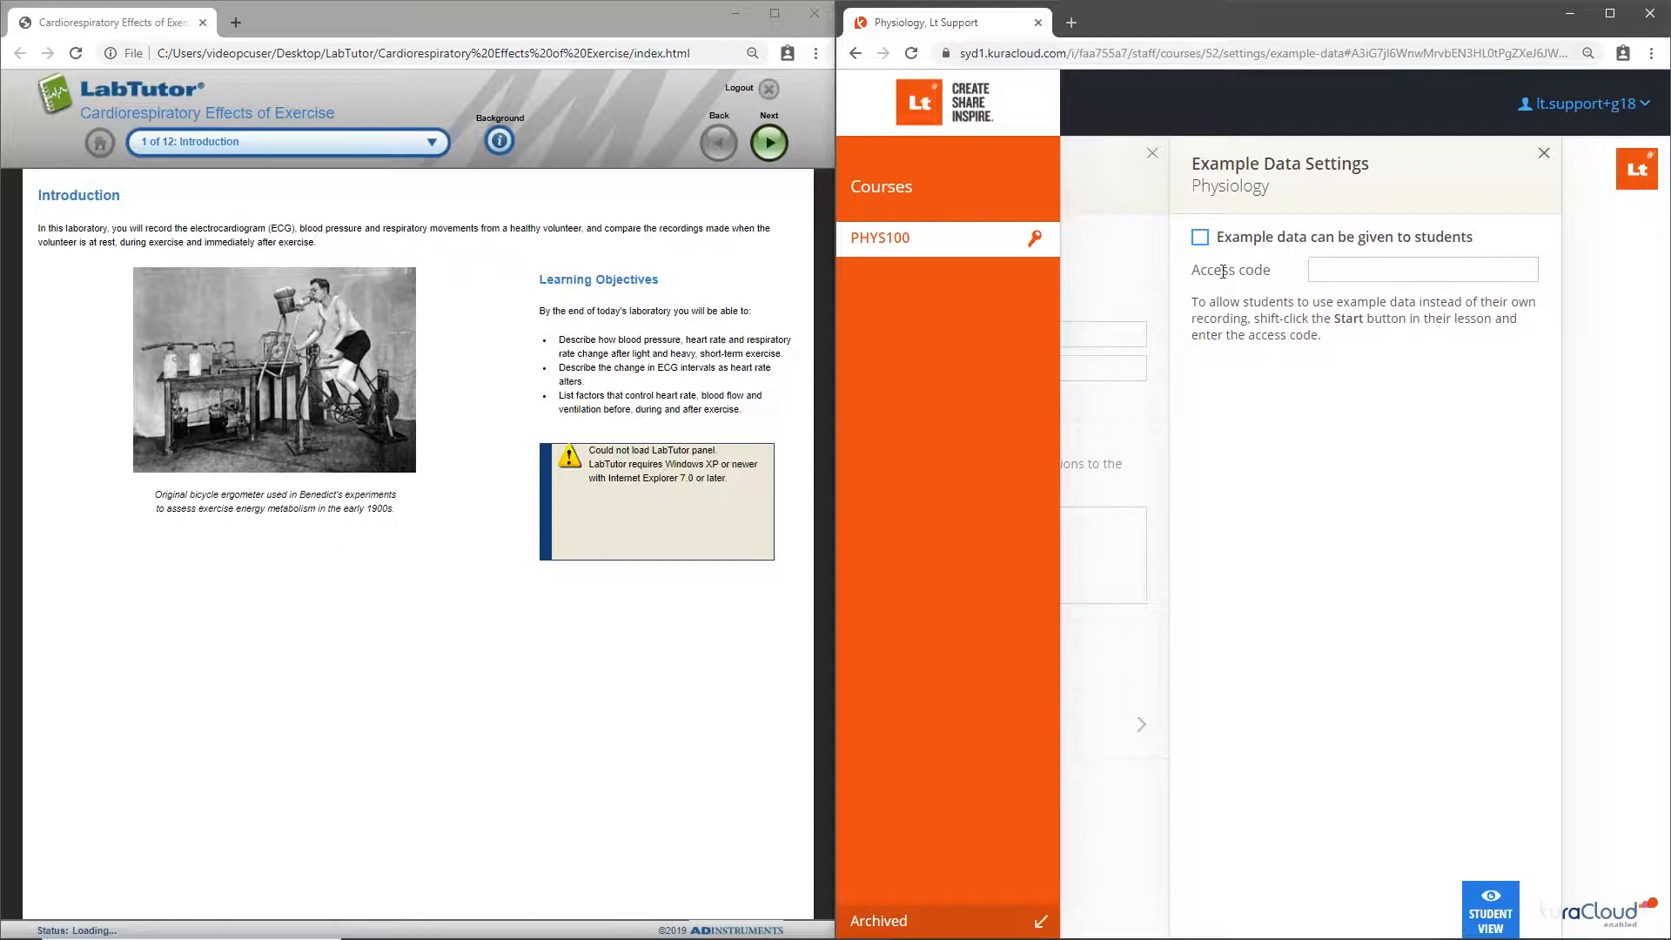
click(1201, 238)
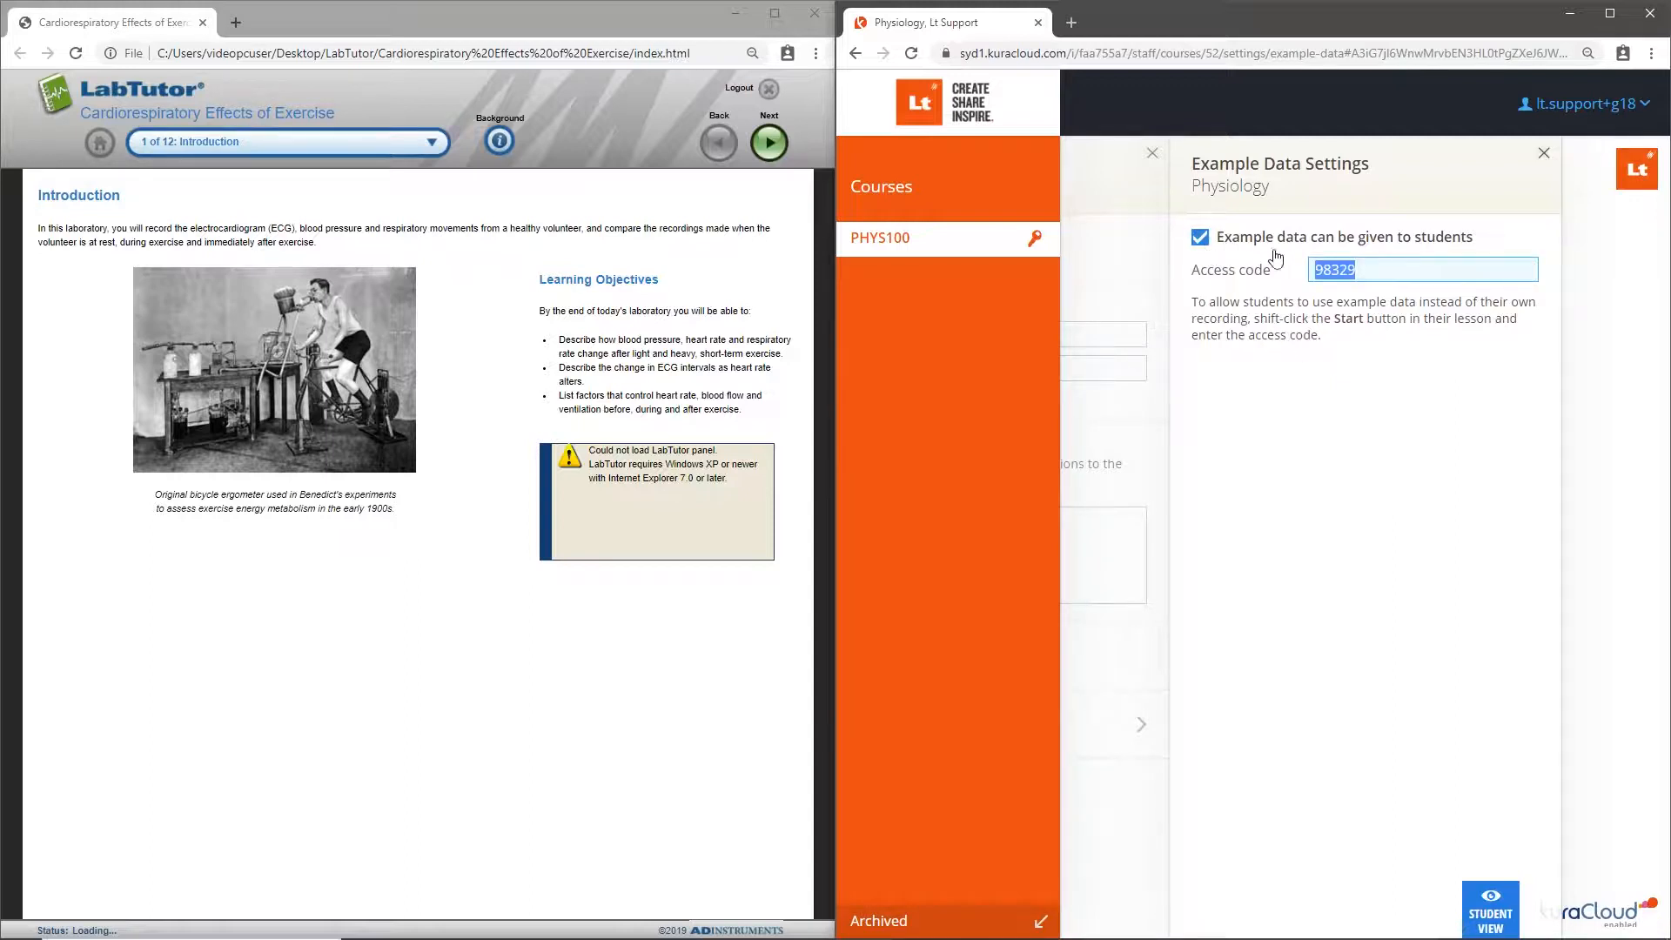
click(1370, 269)
text(0000)
click(1542, 155)
click(1539, 157)
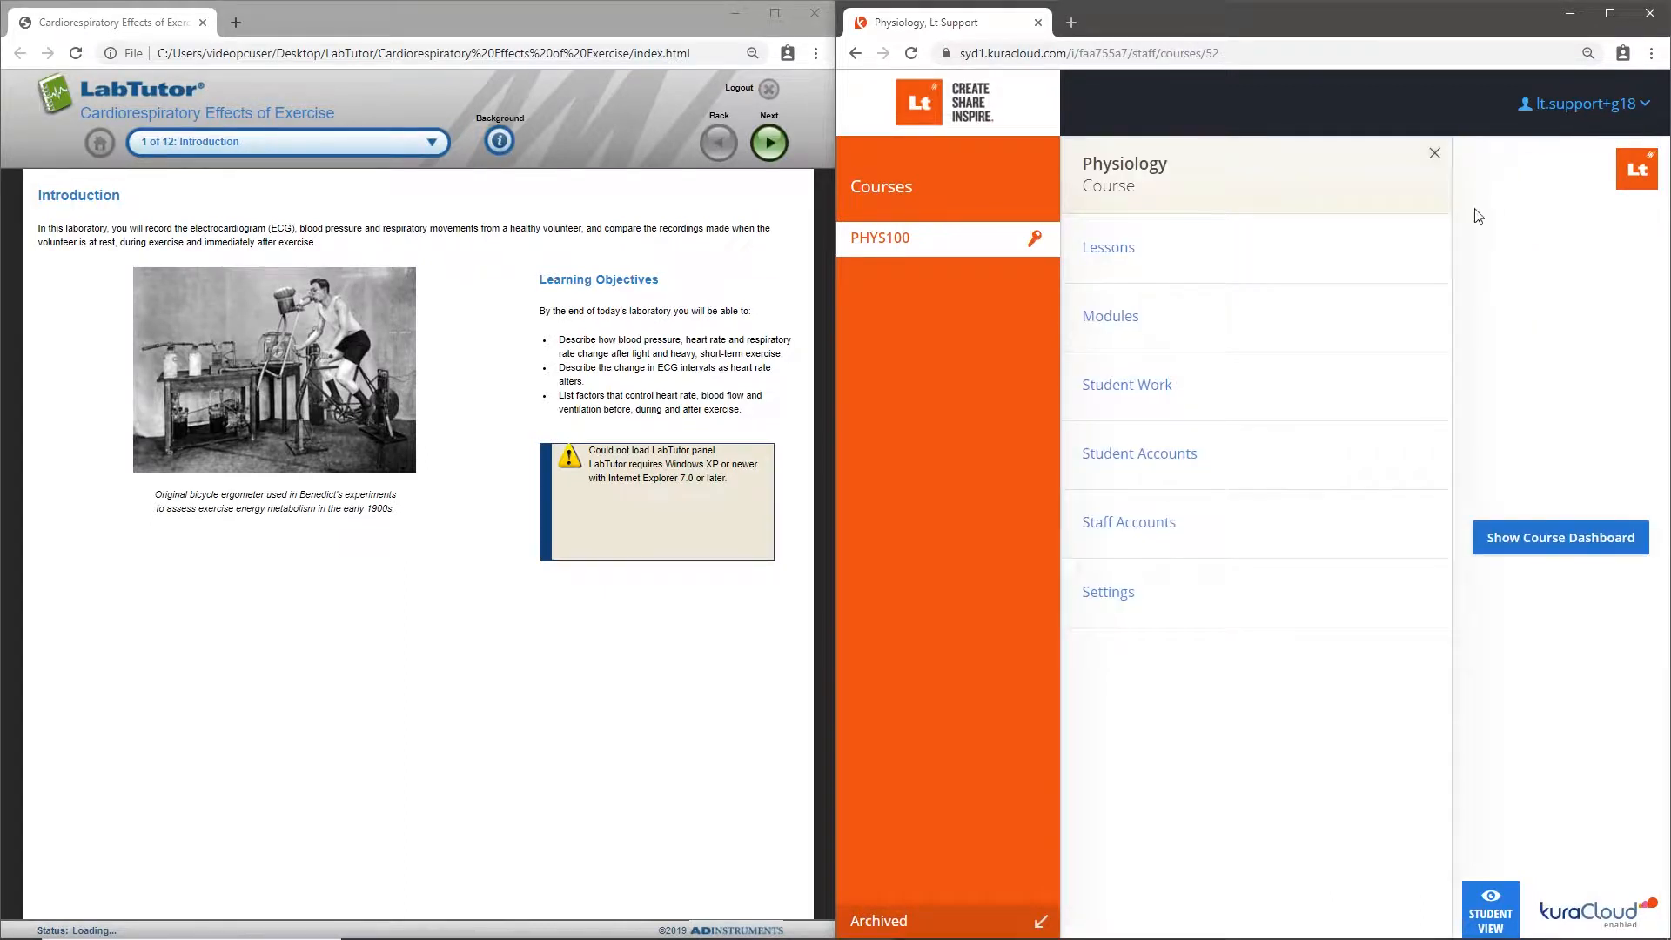
- Create a new lesson in the Physiology course and name it with the copied LabTutor title, Cardiorespiratory Effects of Exercise
click(1199, 247)
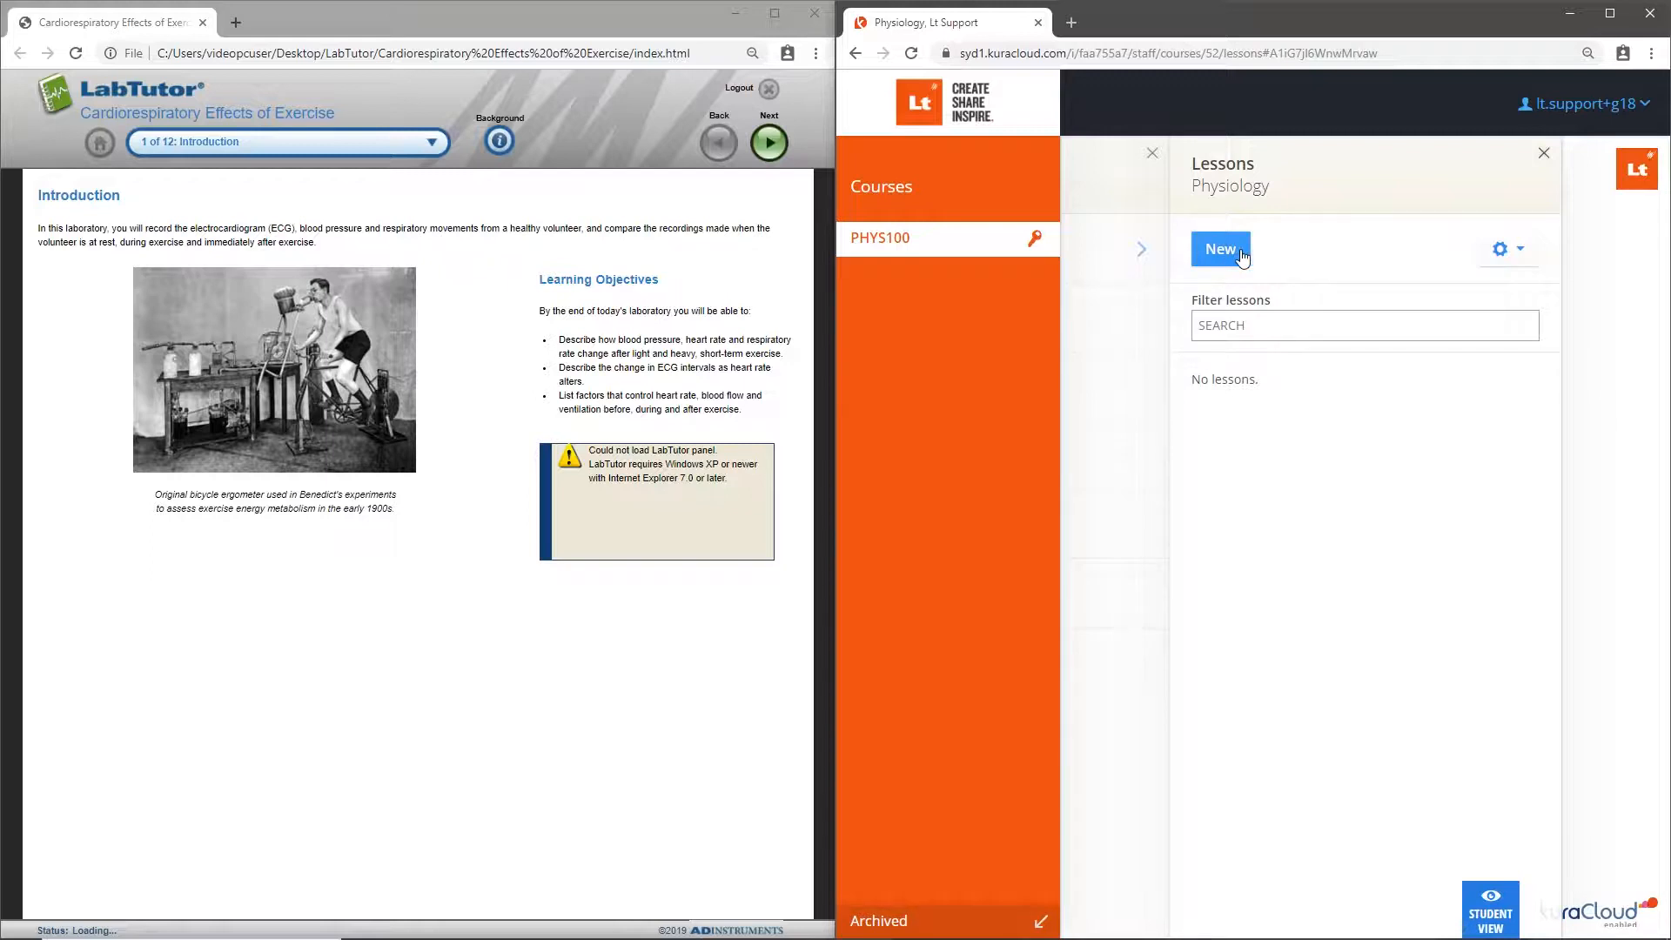
click(1243, 252)
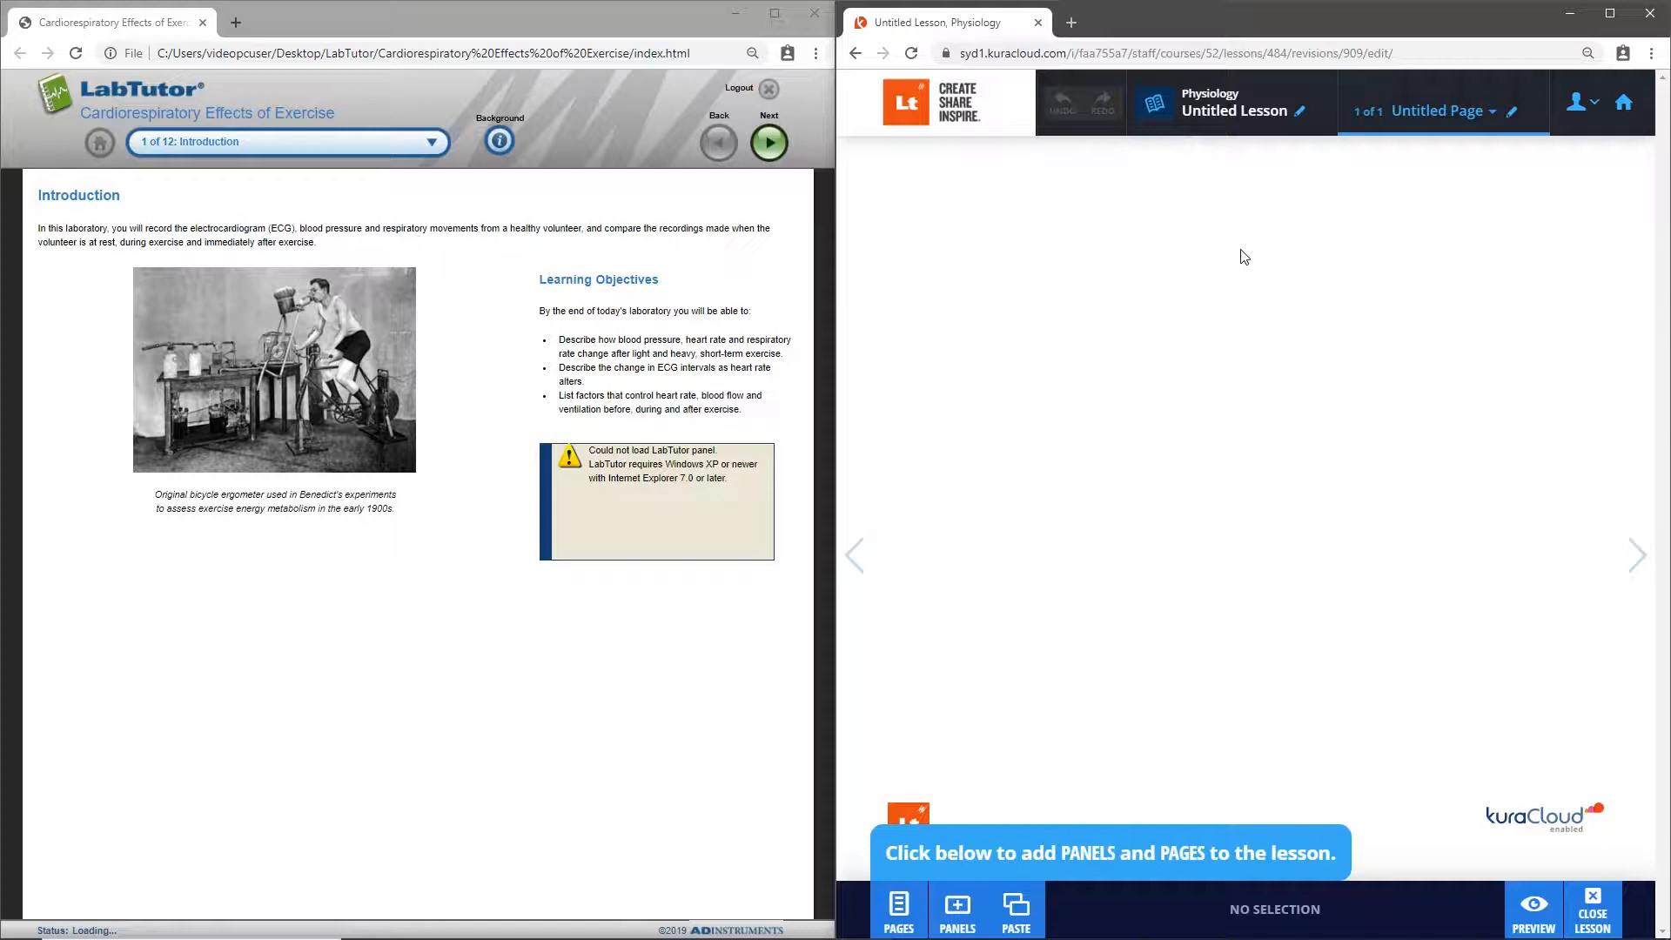
click(1301, 111)
key(BackSpace)
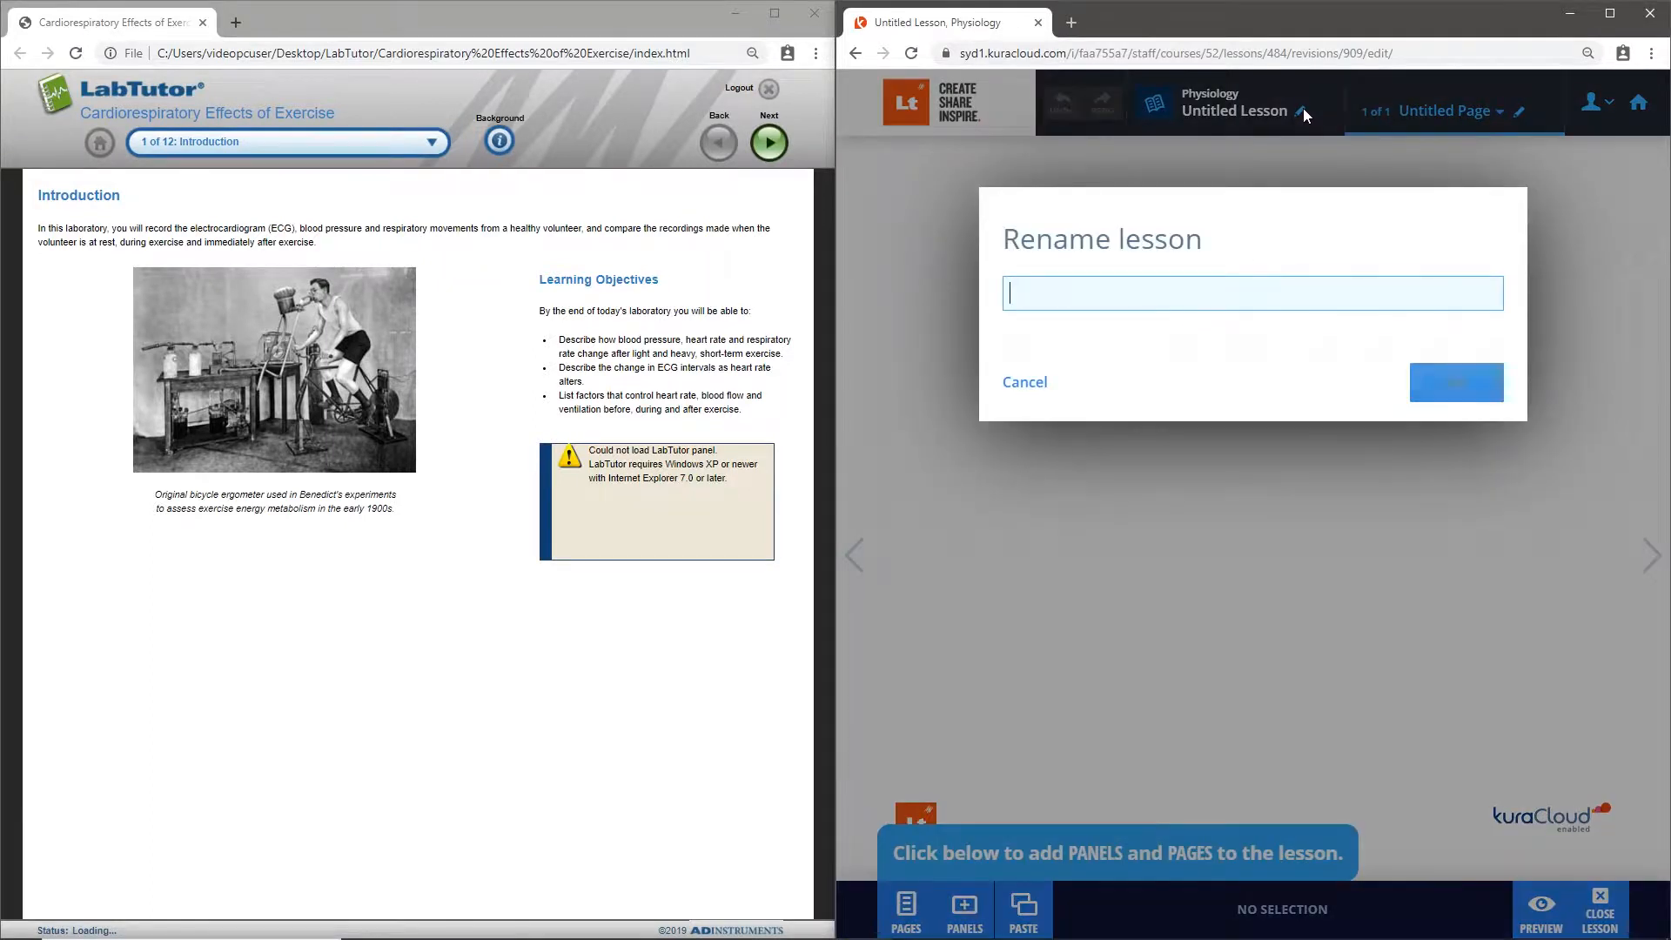
drag(80, 114, 335, 113)
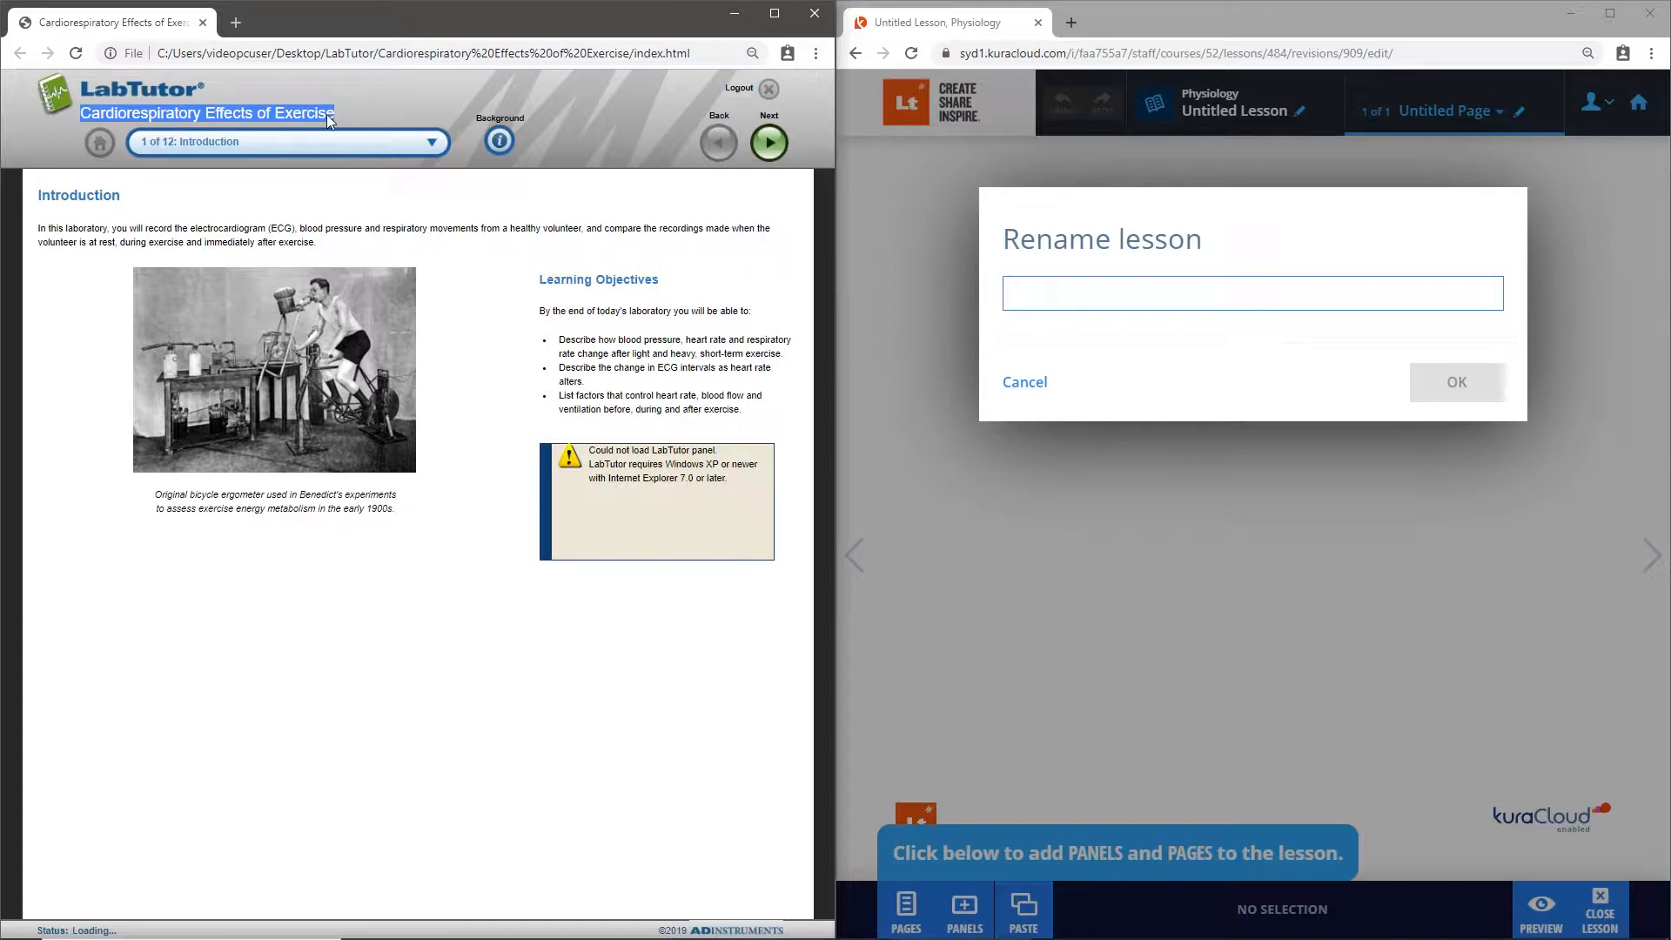
right_click(229, 108)
click(240, 124)
right_click(1019, 296)
click(1082, 426)
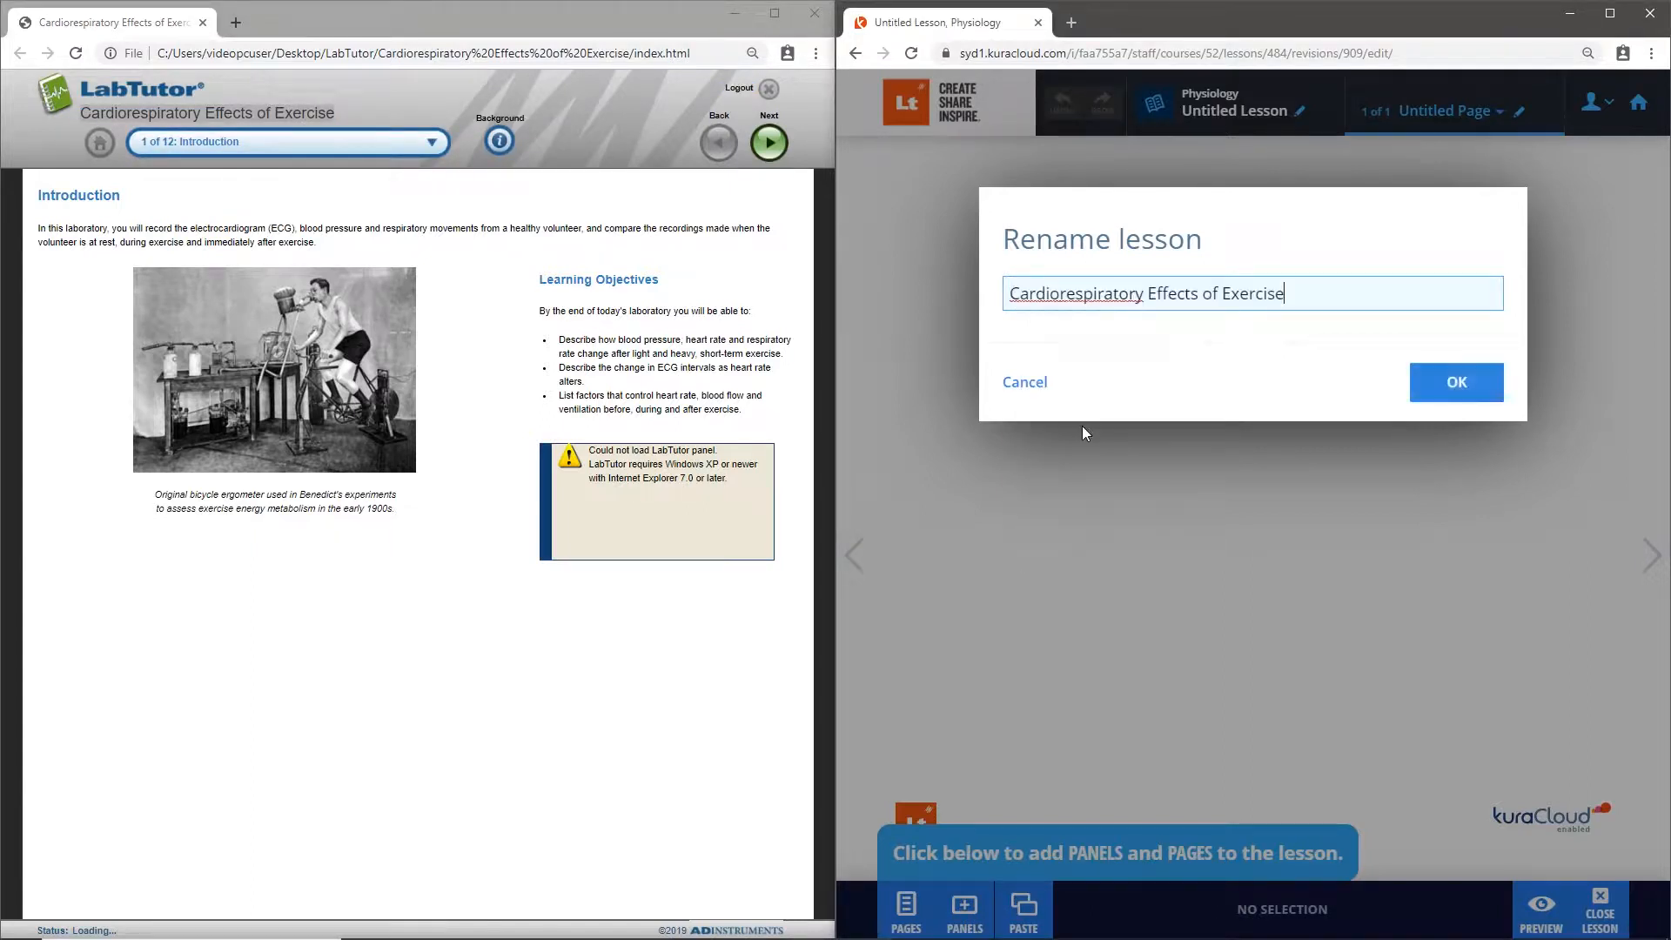
click(1484, 384)
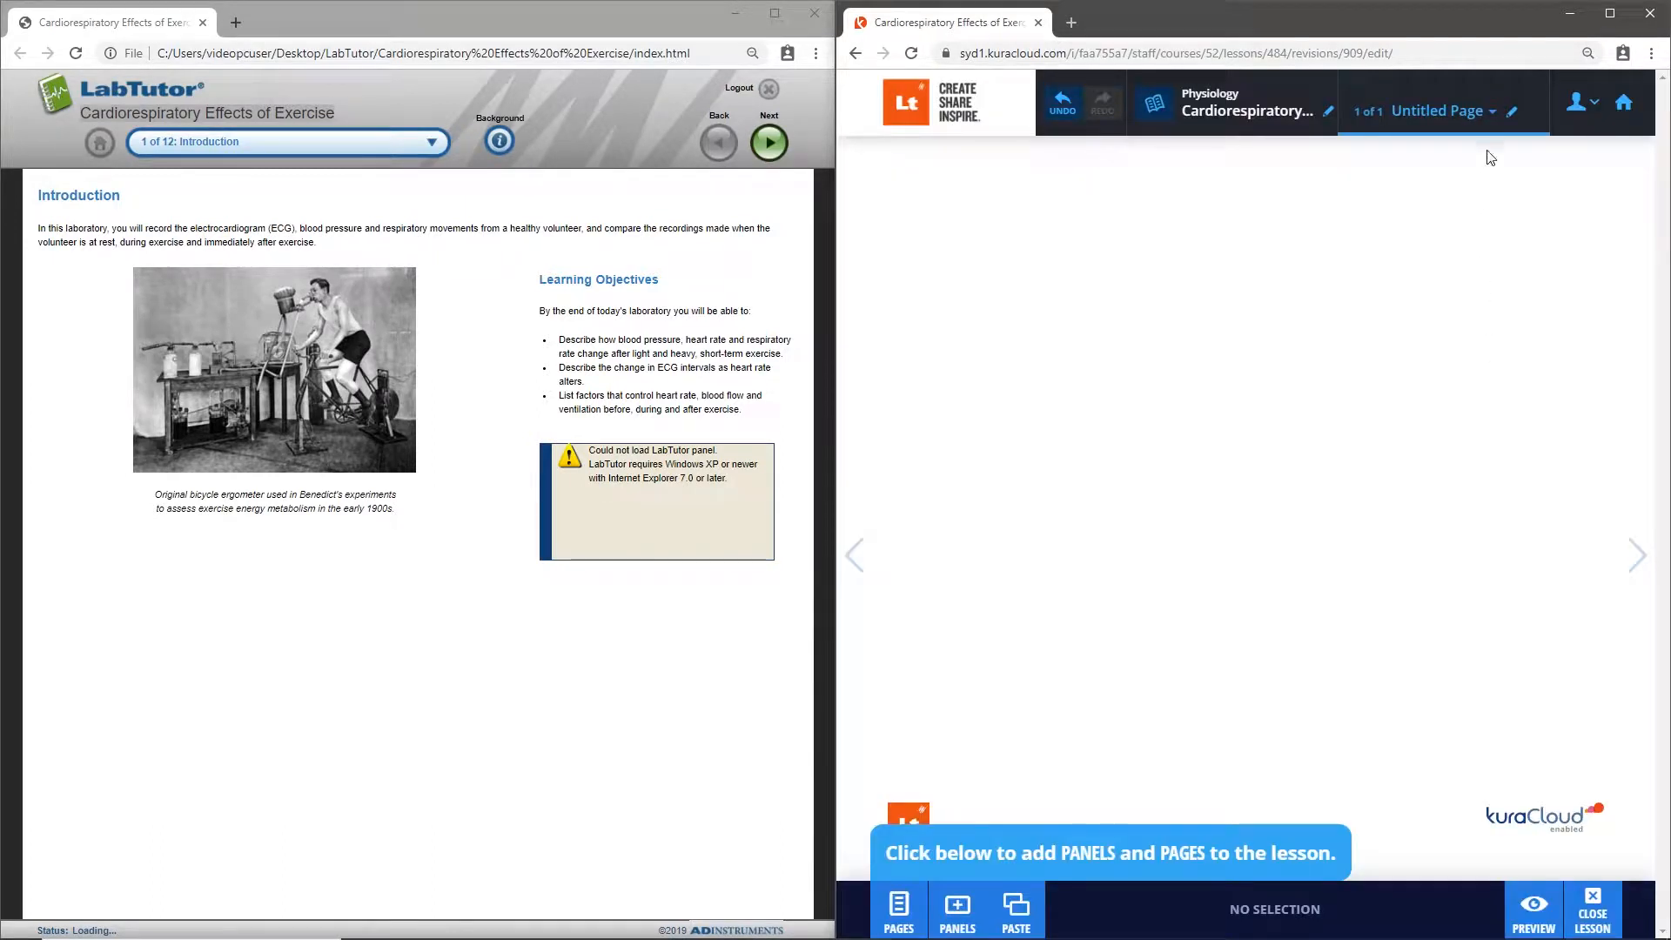
- Rename the lesson's untitled page to Introduction, using the heading copied from the LabTutor page
click(1513, 111)
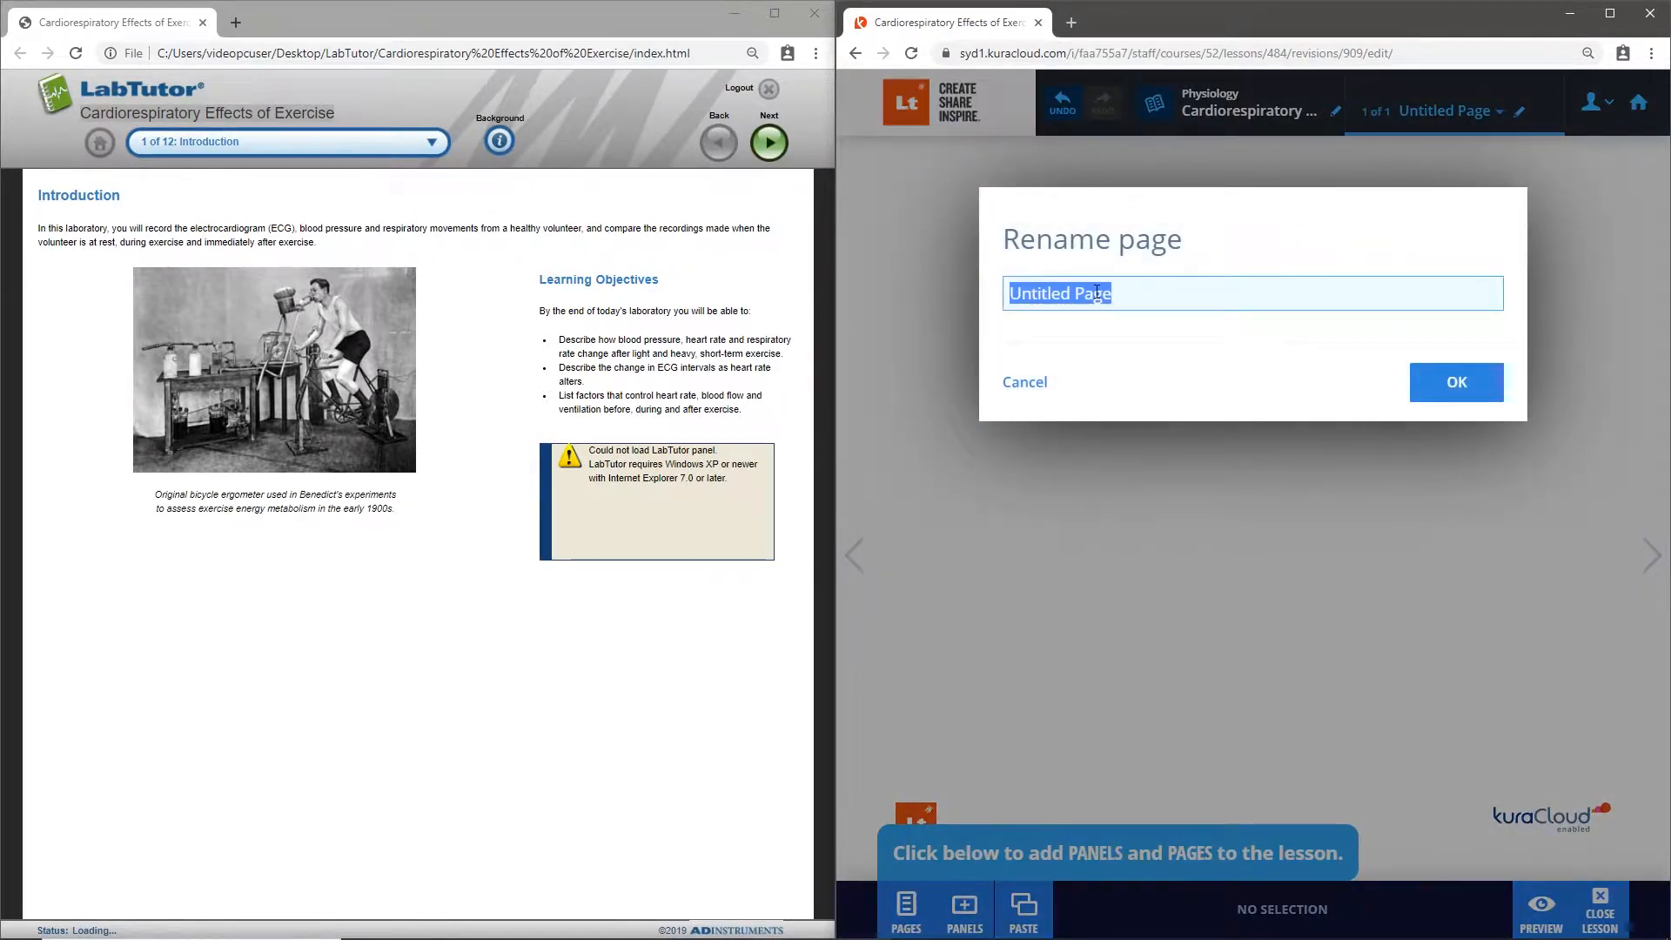
key(BackSpace)
drag(126, 195, 38, 195)
right_click(68, 195)
click(87, 216)
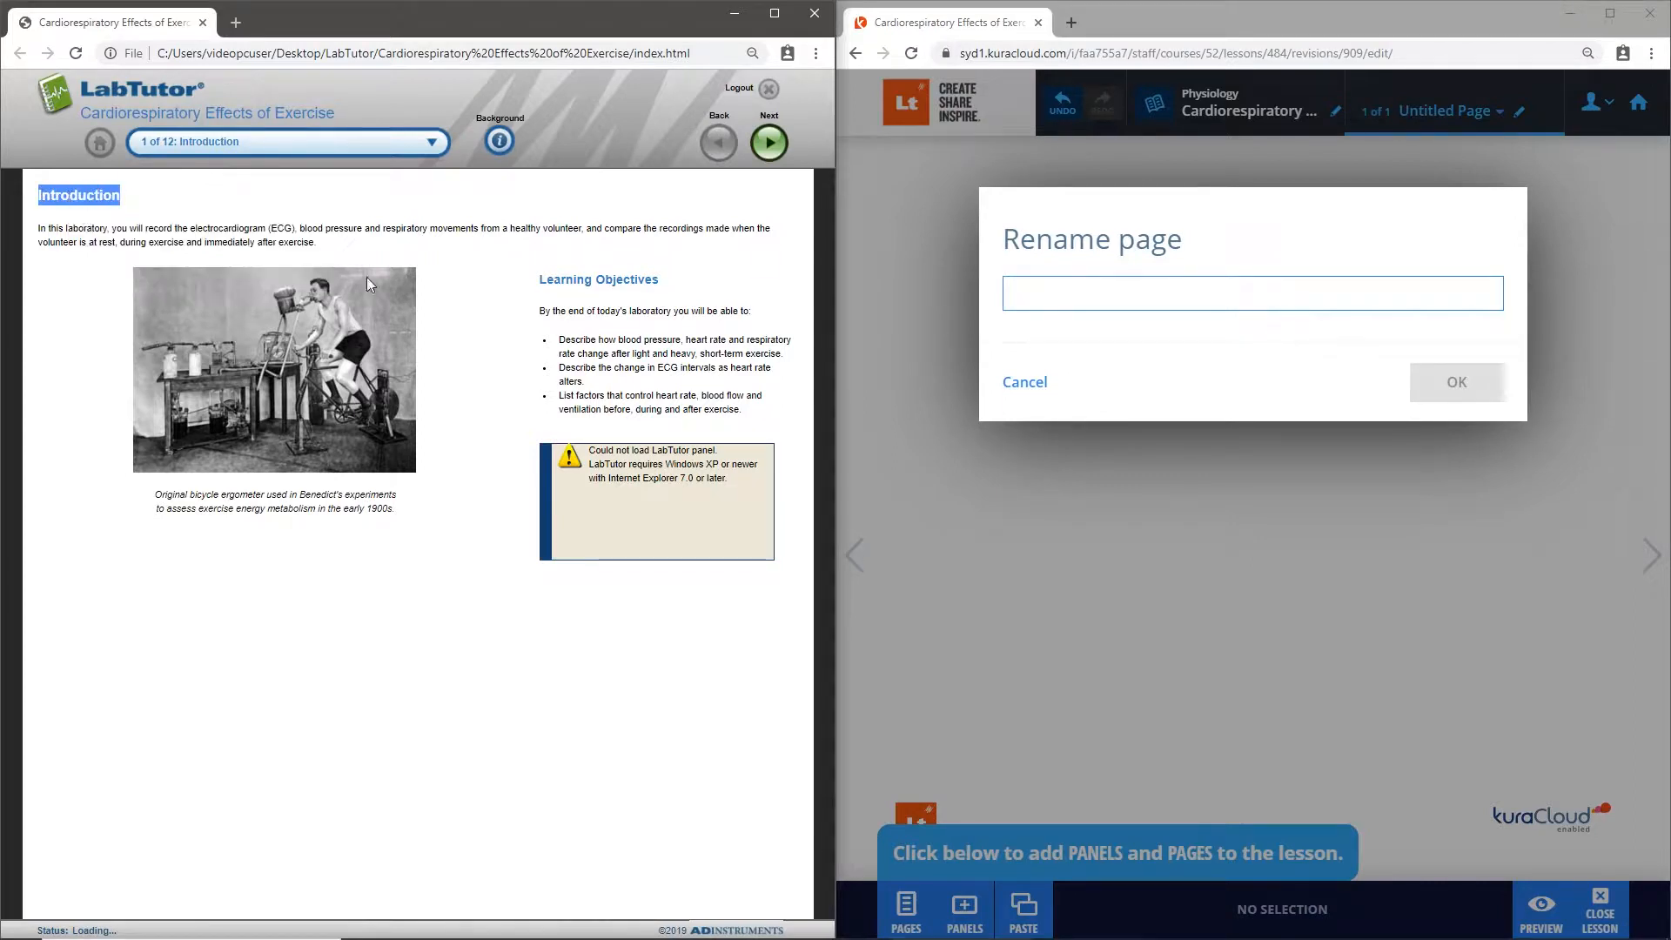
right_click(1026, 302)
click(1087, 437)
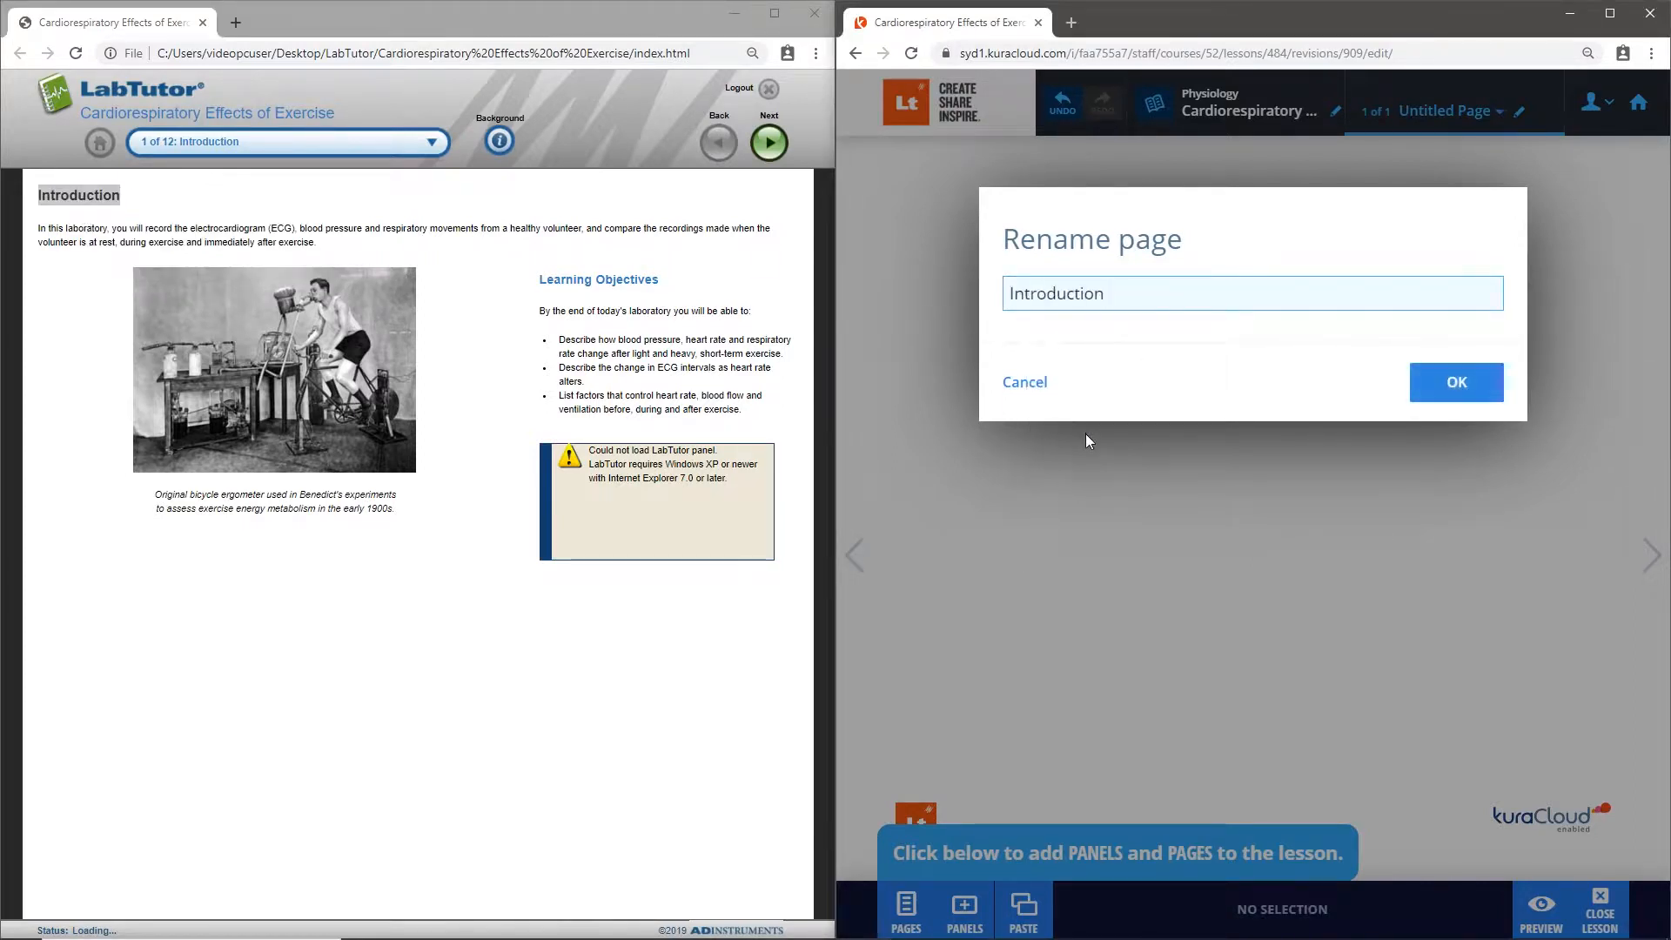
click(1494, 387)
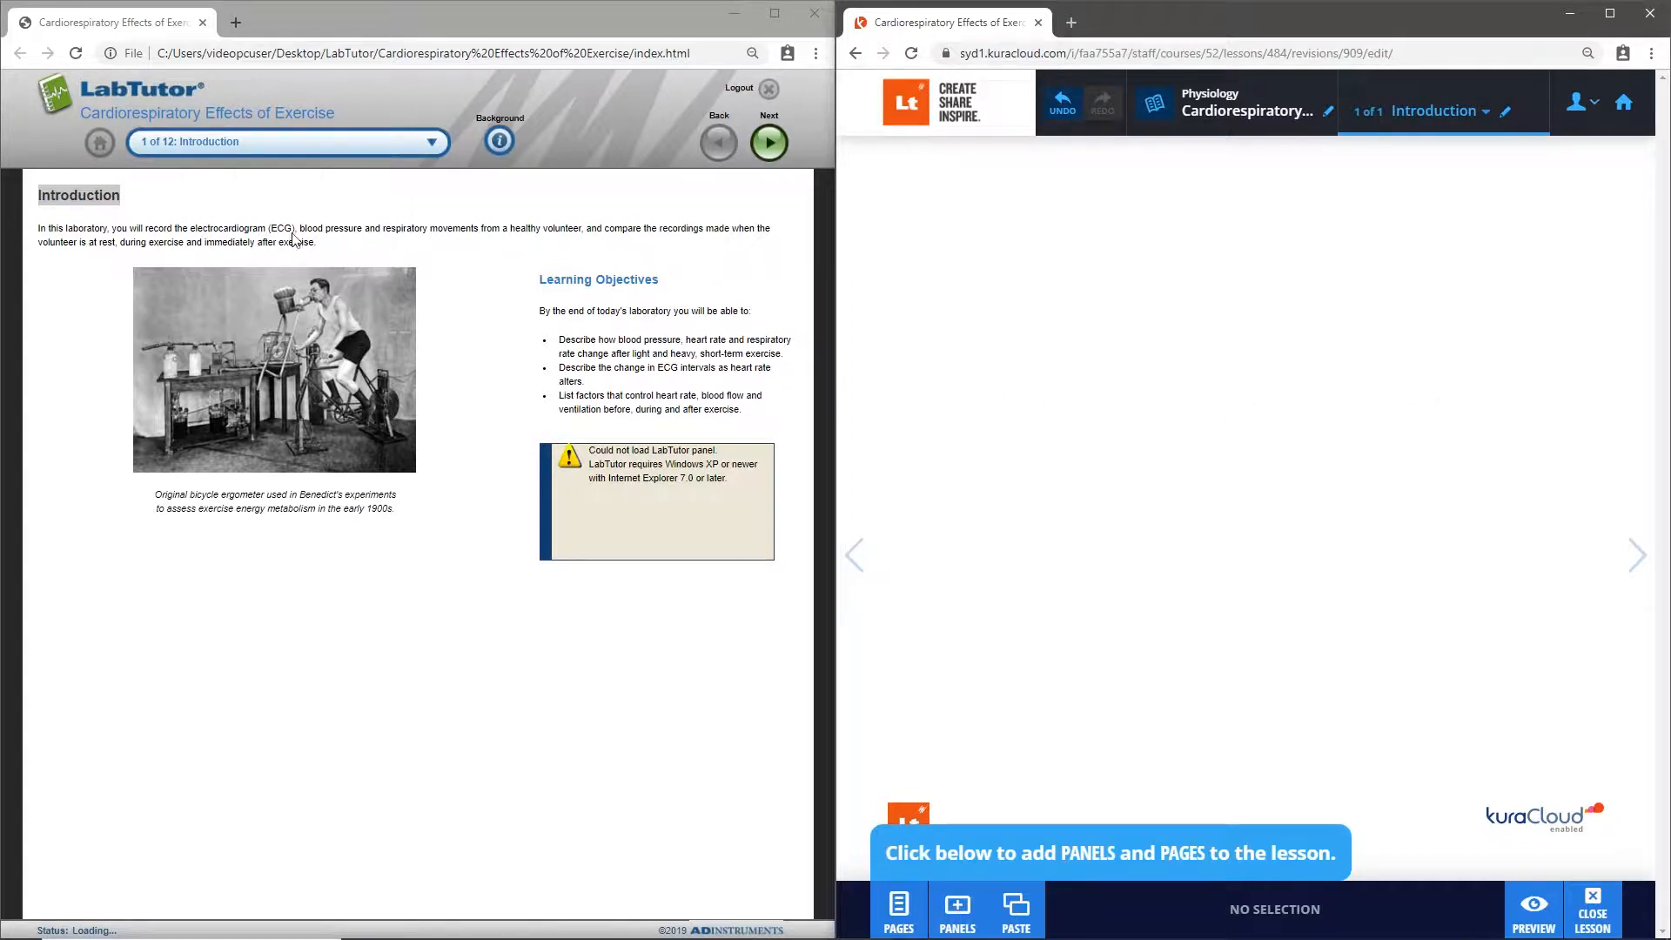
- Bring the Introduction heading from the LabTutor page into the lesson page as a text panel and format it as Header 1
double_click(91, 192)
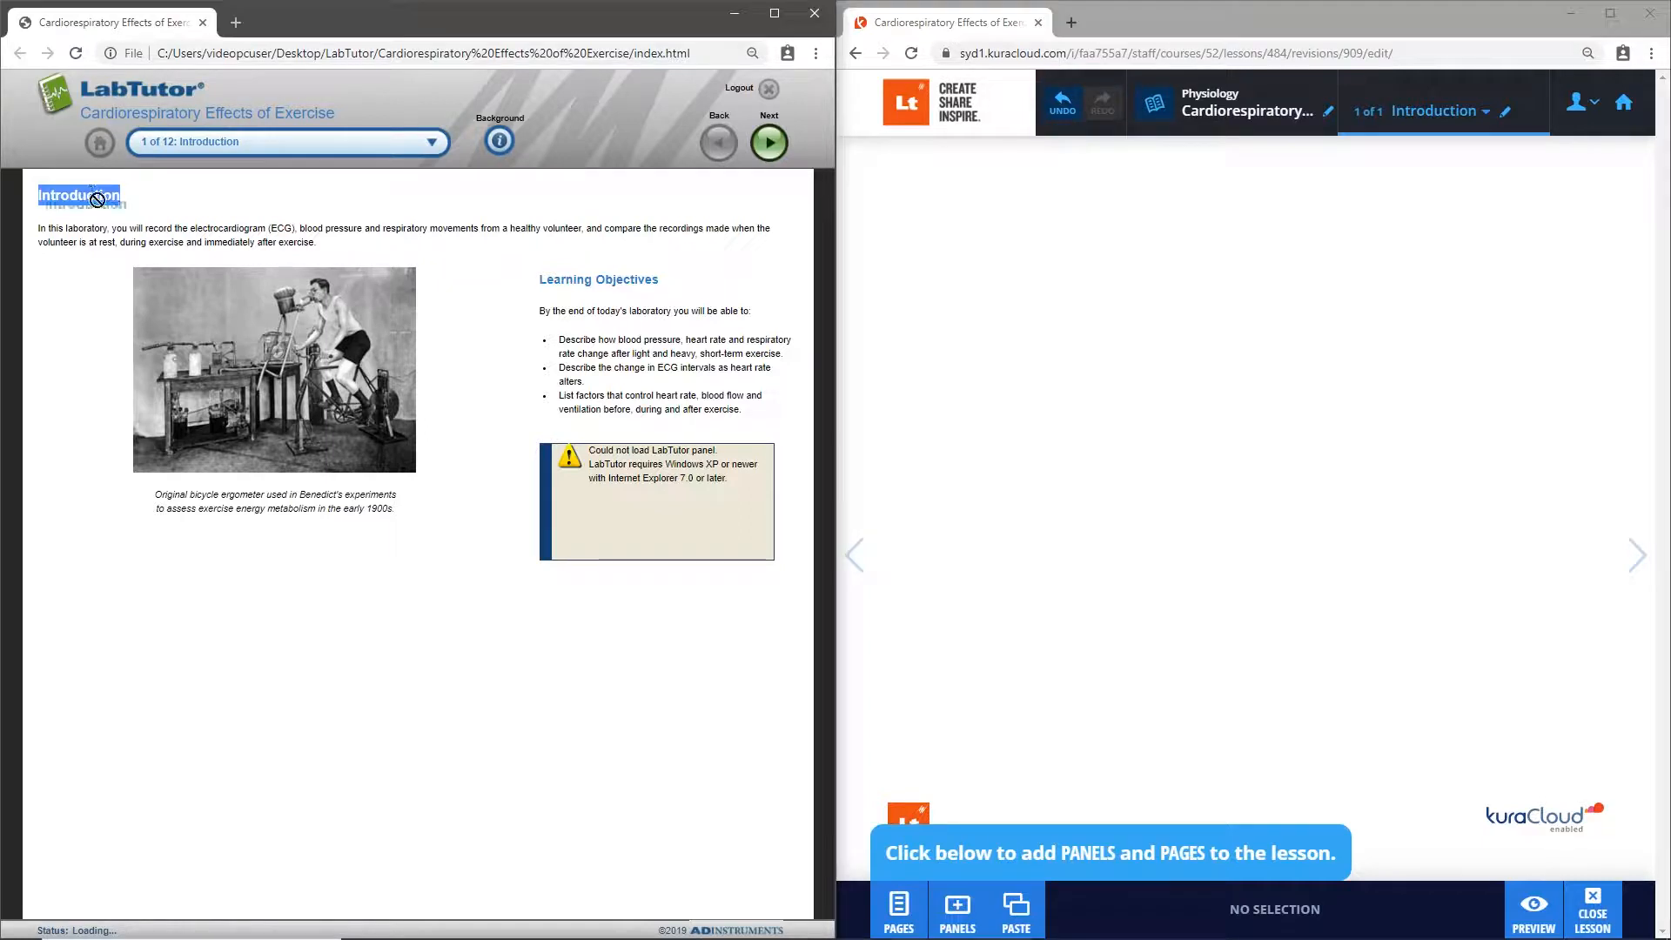
drag(91, 191, 1221, 193)
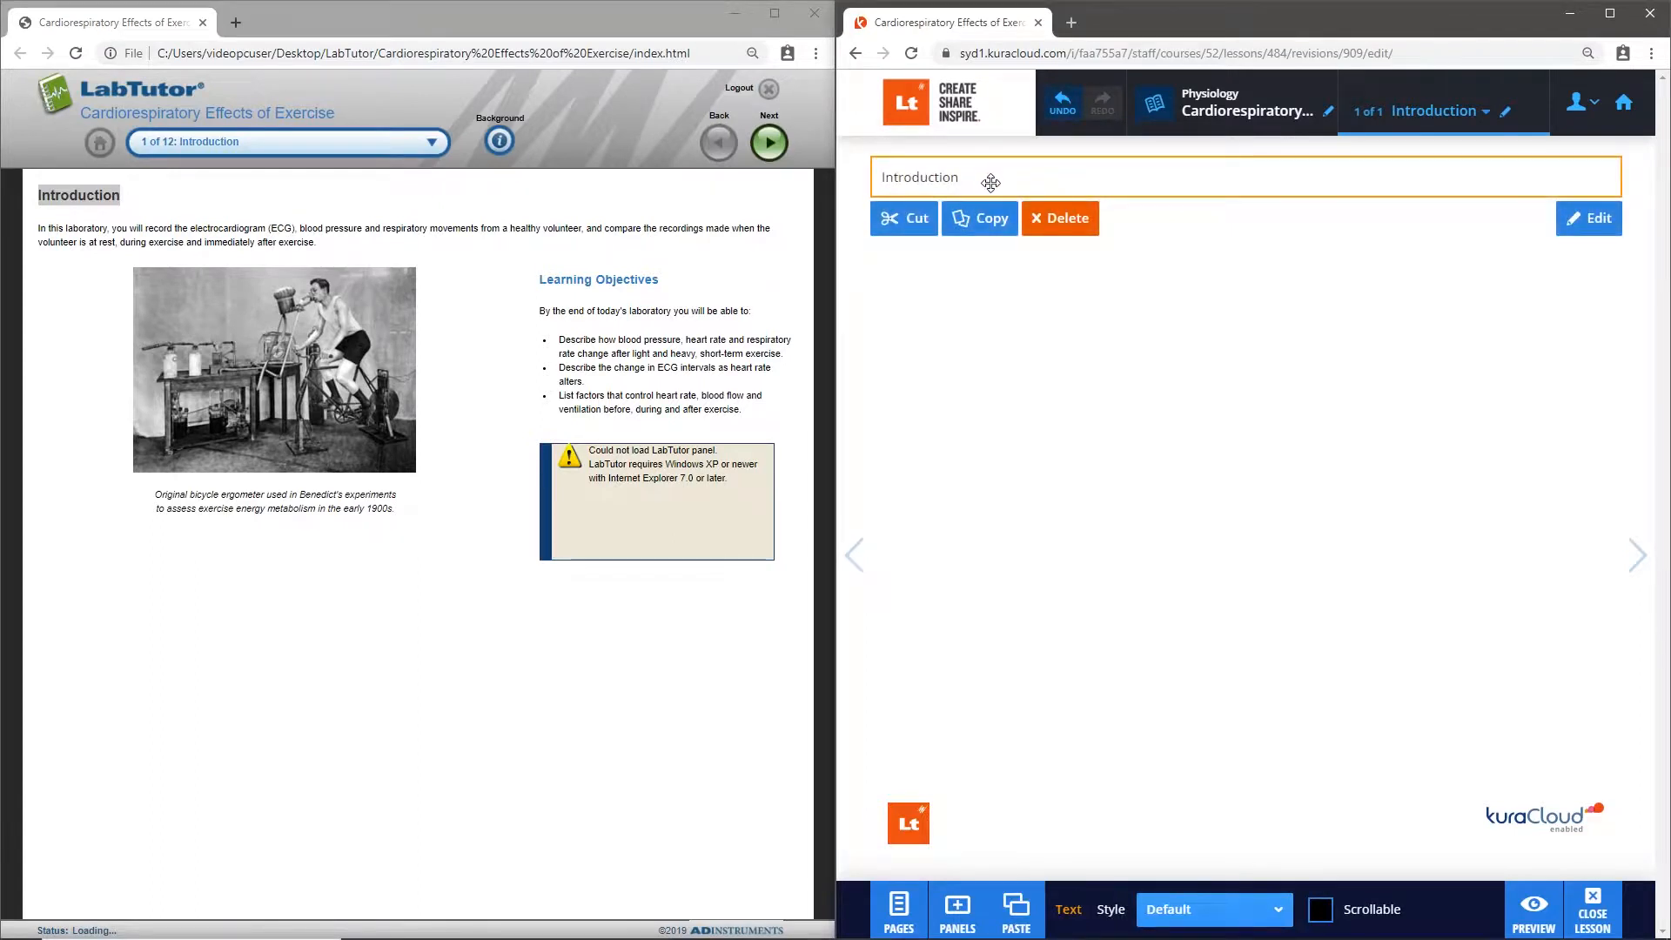
double_click(992, 181)
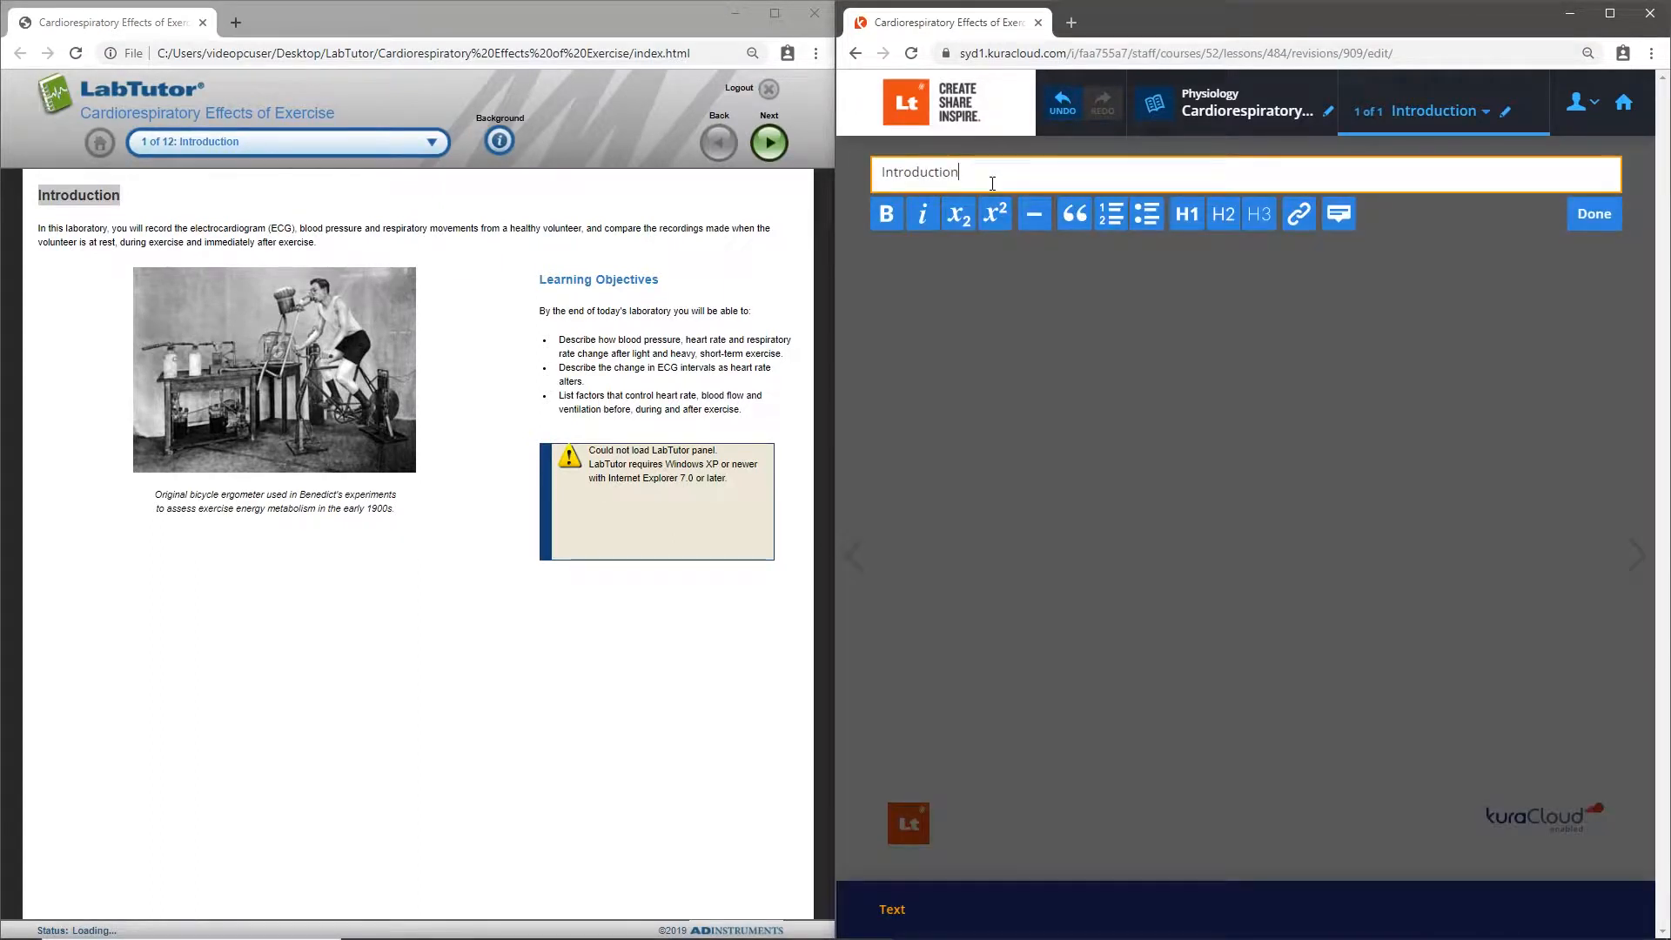
click(1259, 216)
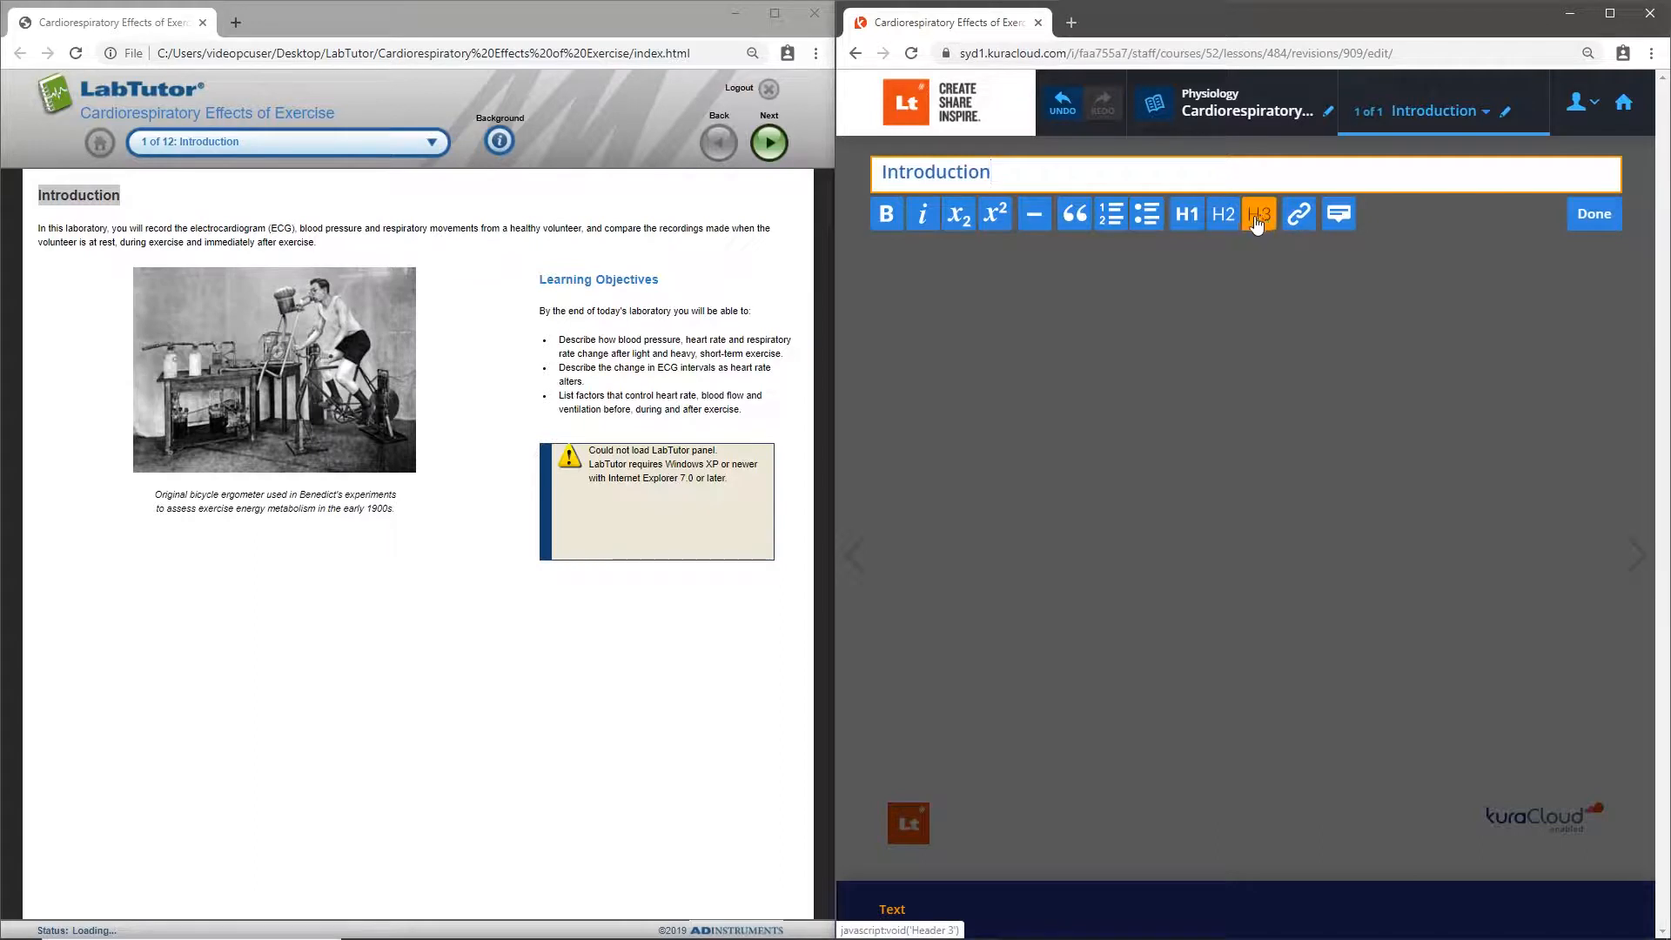
click(1223, 217)
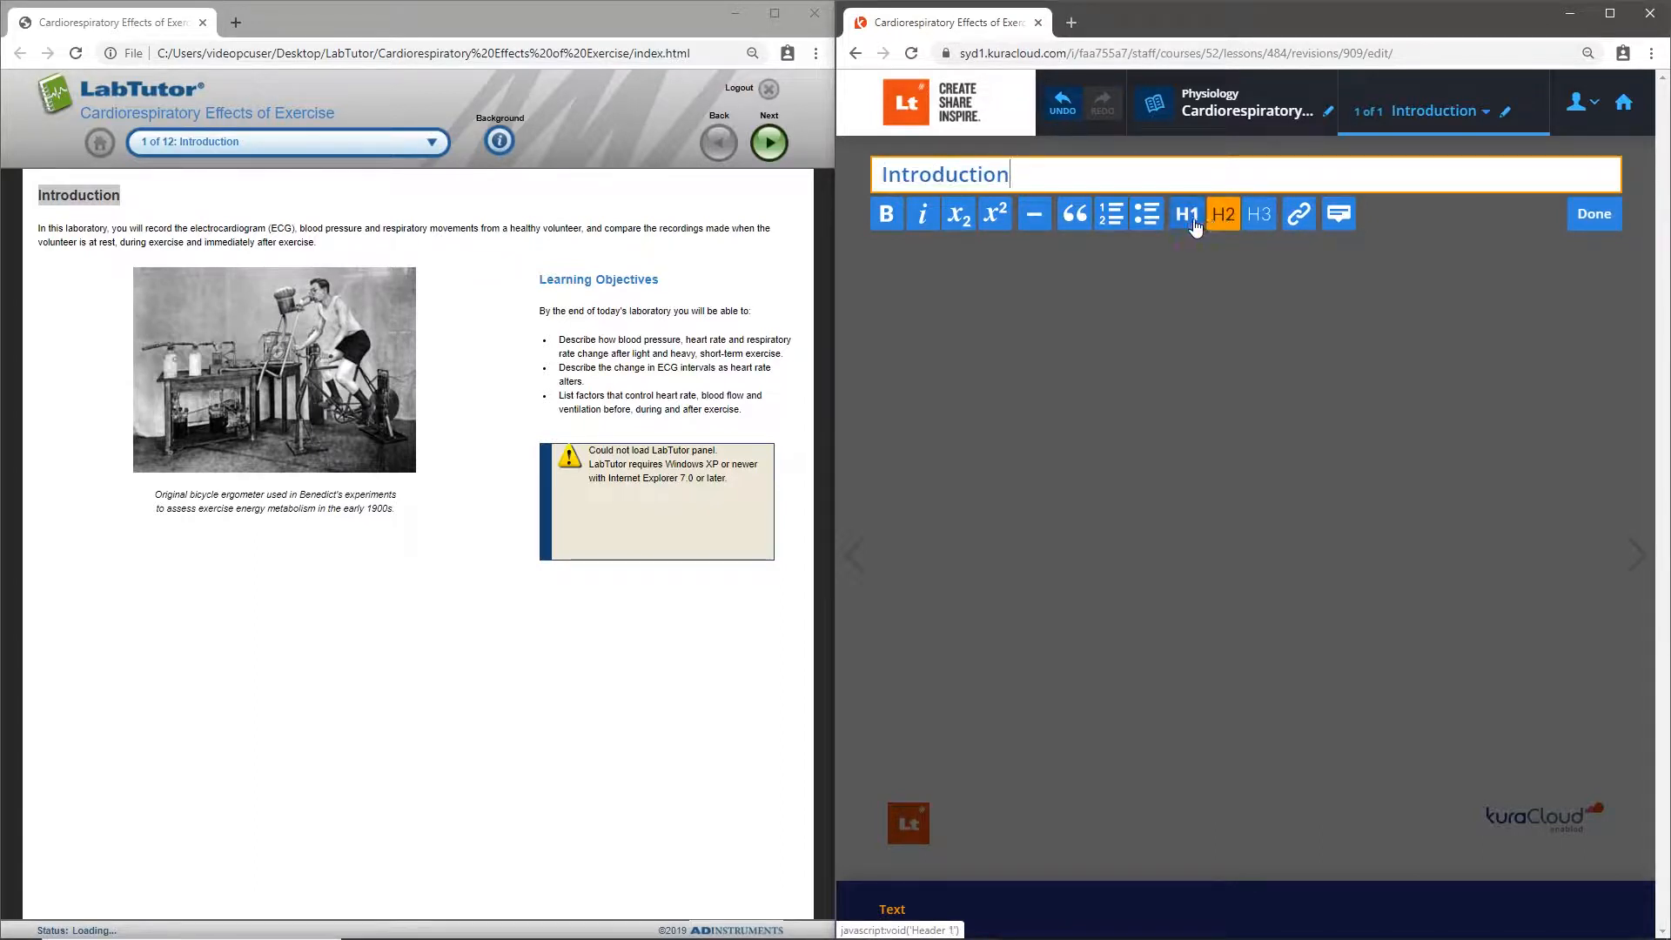
click(1192, 225)
click(1185, 316)
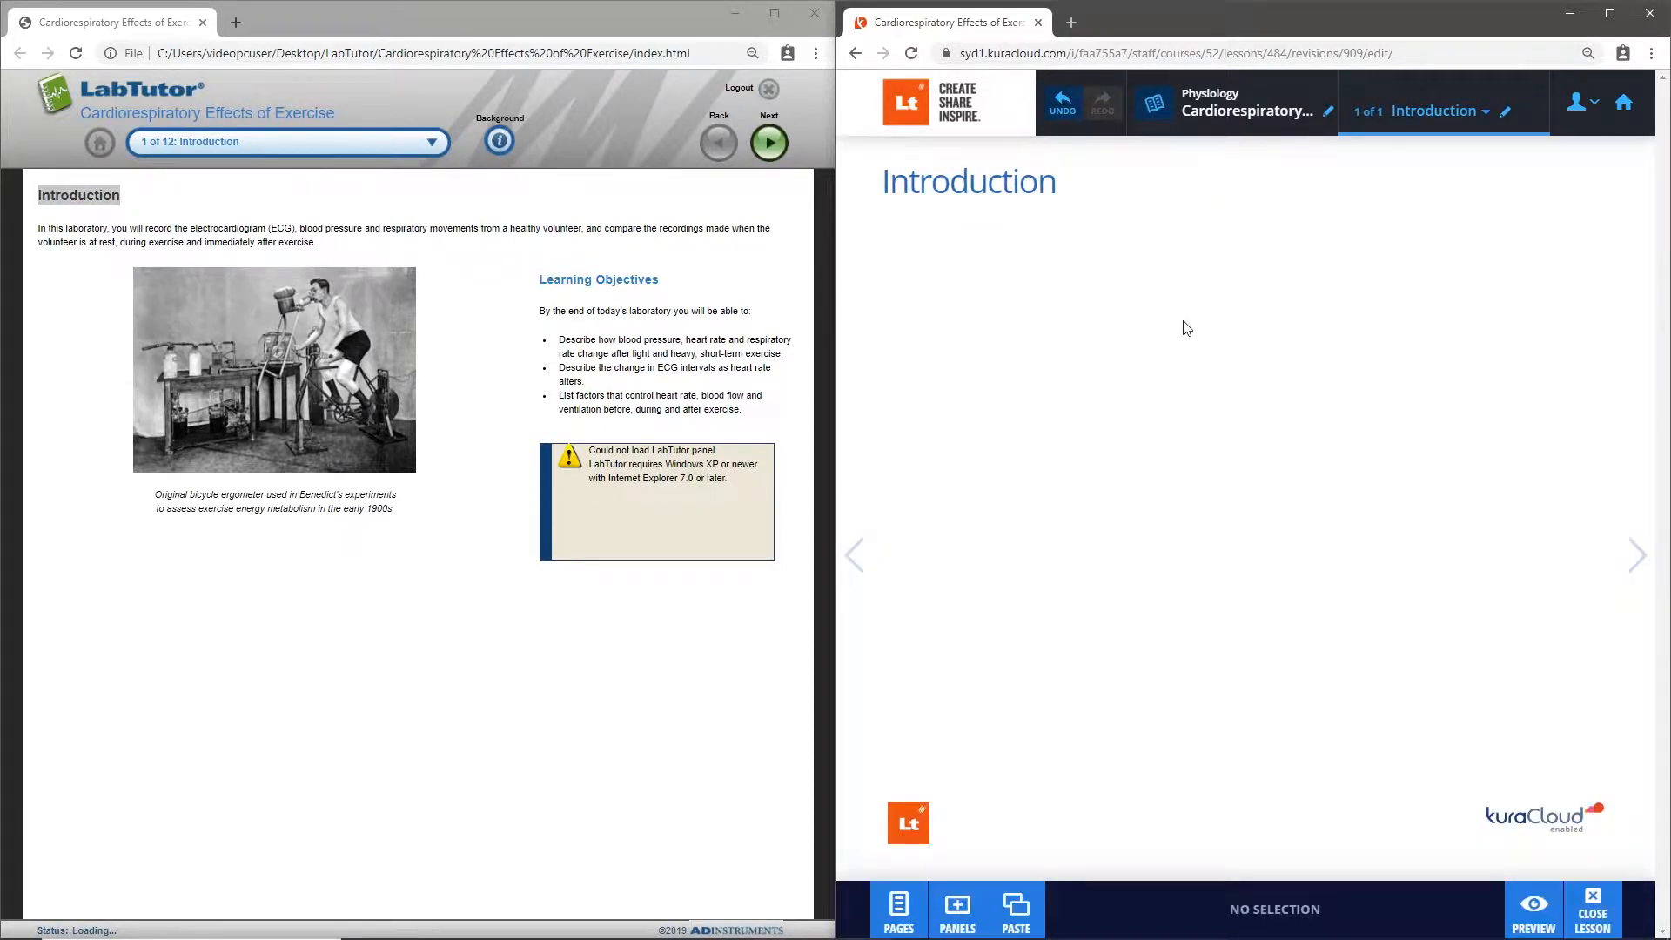
- Transfer the introductory paragraph about recording the ECG from LabTutor into a text panel below the Introduction heading
drag(317, 243, 171, 230)
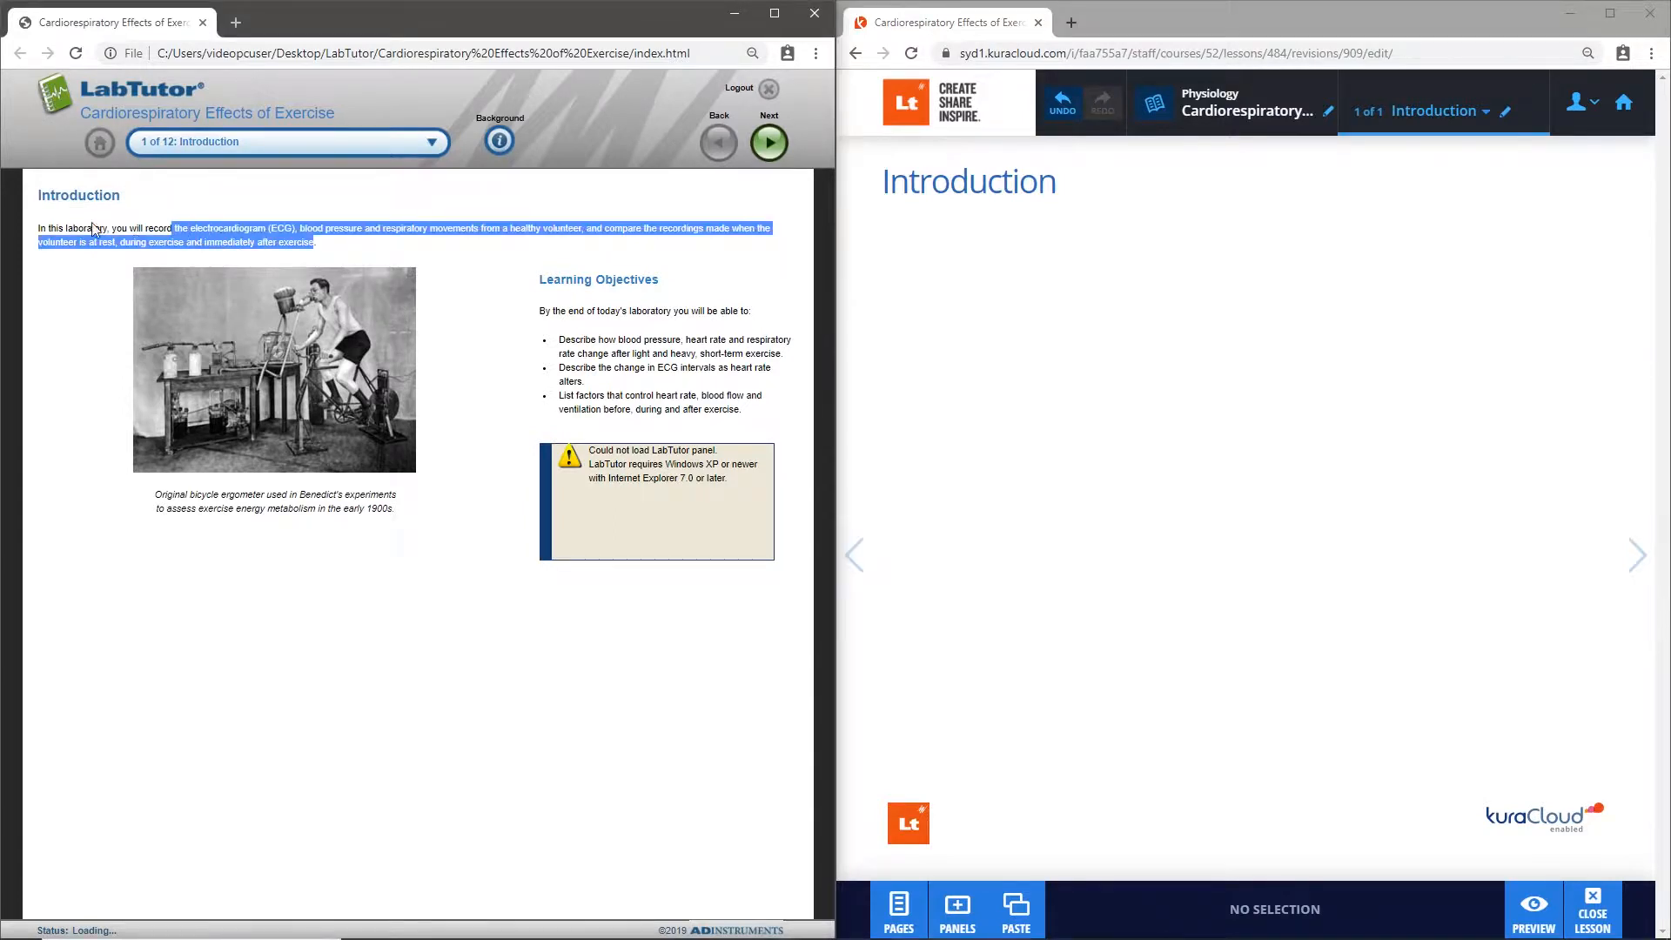
click(40, 228)
drag(40, 228, 1098, 234)
click(1149, 381)
- Transfer the Learning Objectives heading from LabTutor below the introductory paragraph and format it as Header 3
drag(658, 281, 950, 327)
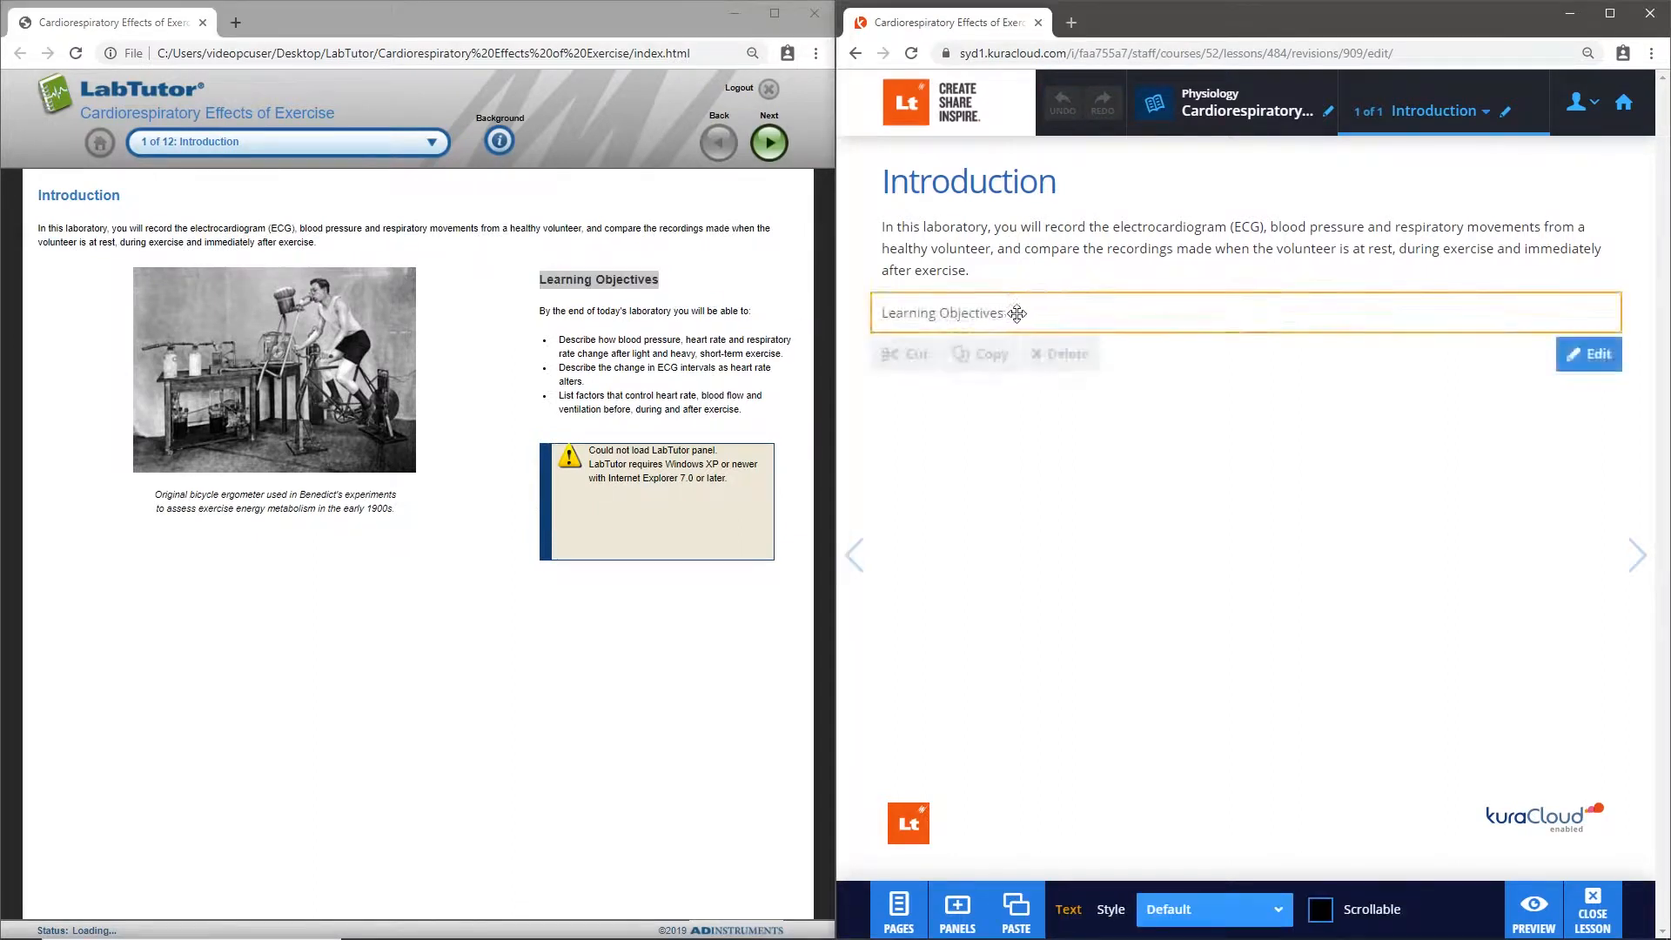
double_click(1017, 313)
click(1259, 351)
click(1267, 442)
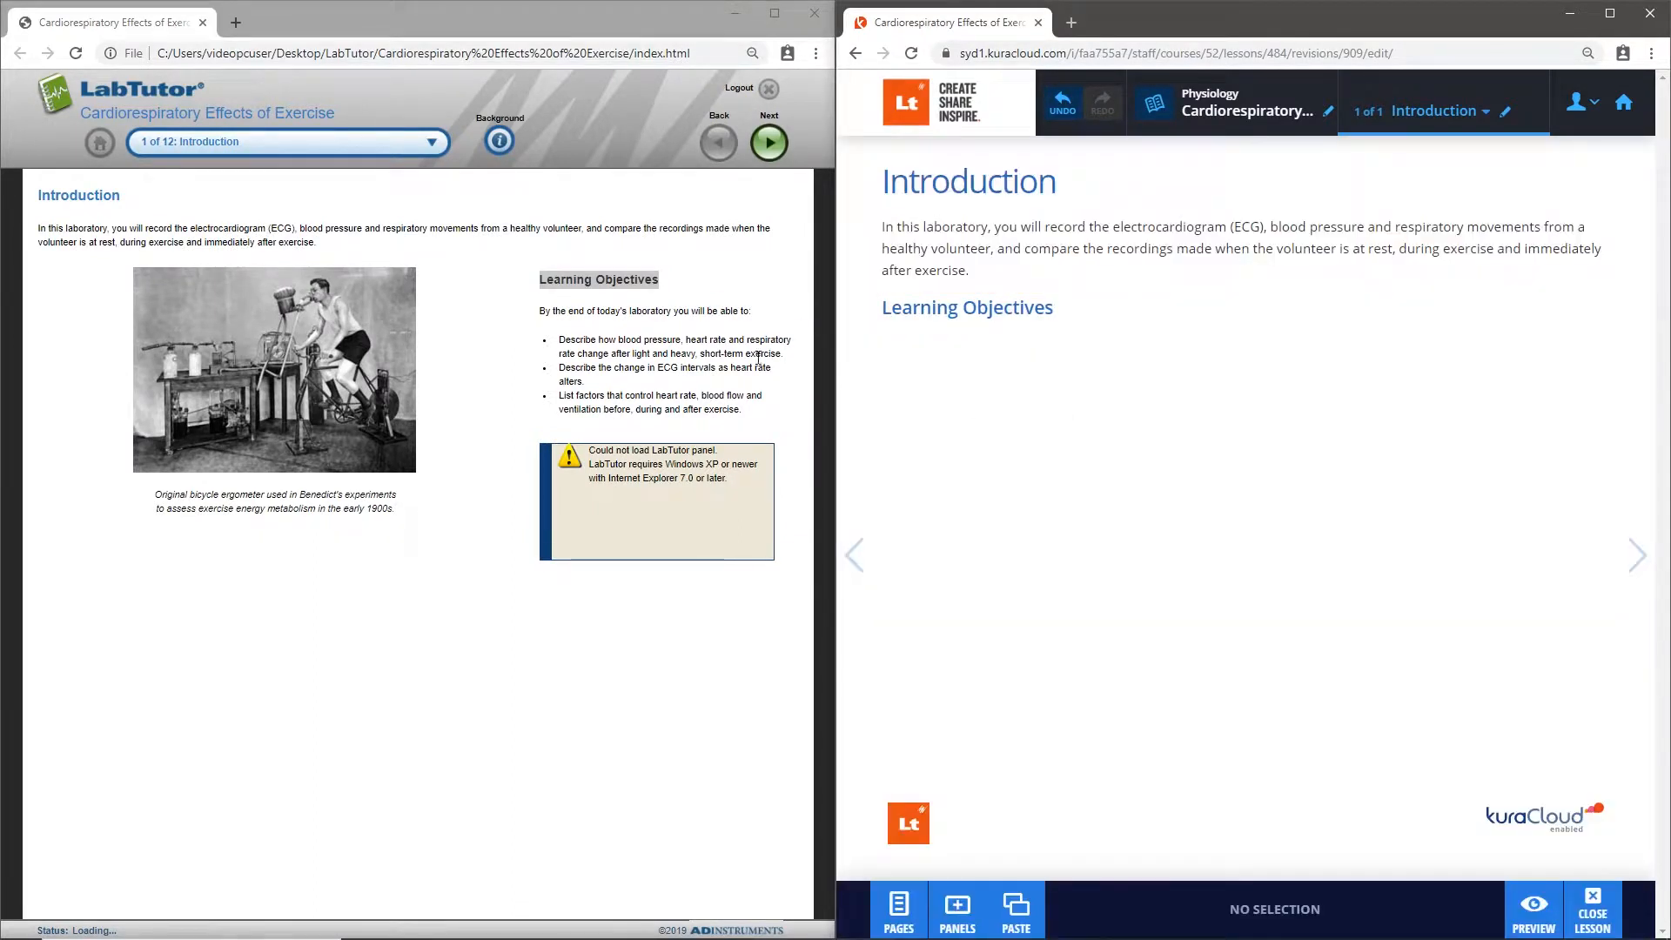
- Transfer the learning objectives text from LabTutor below its heading and turn the three objectives into a bulleted list
drag(740, 410, 1010, 352)
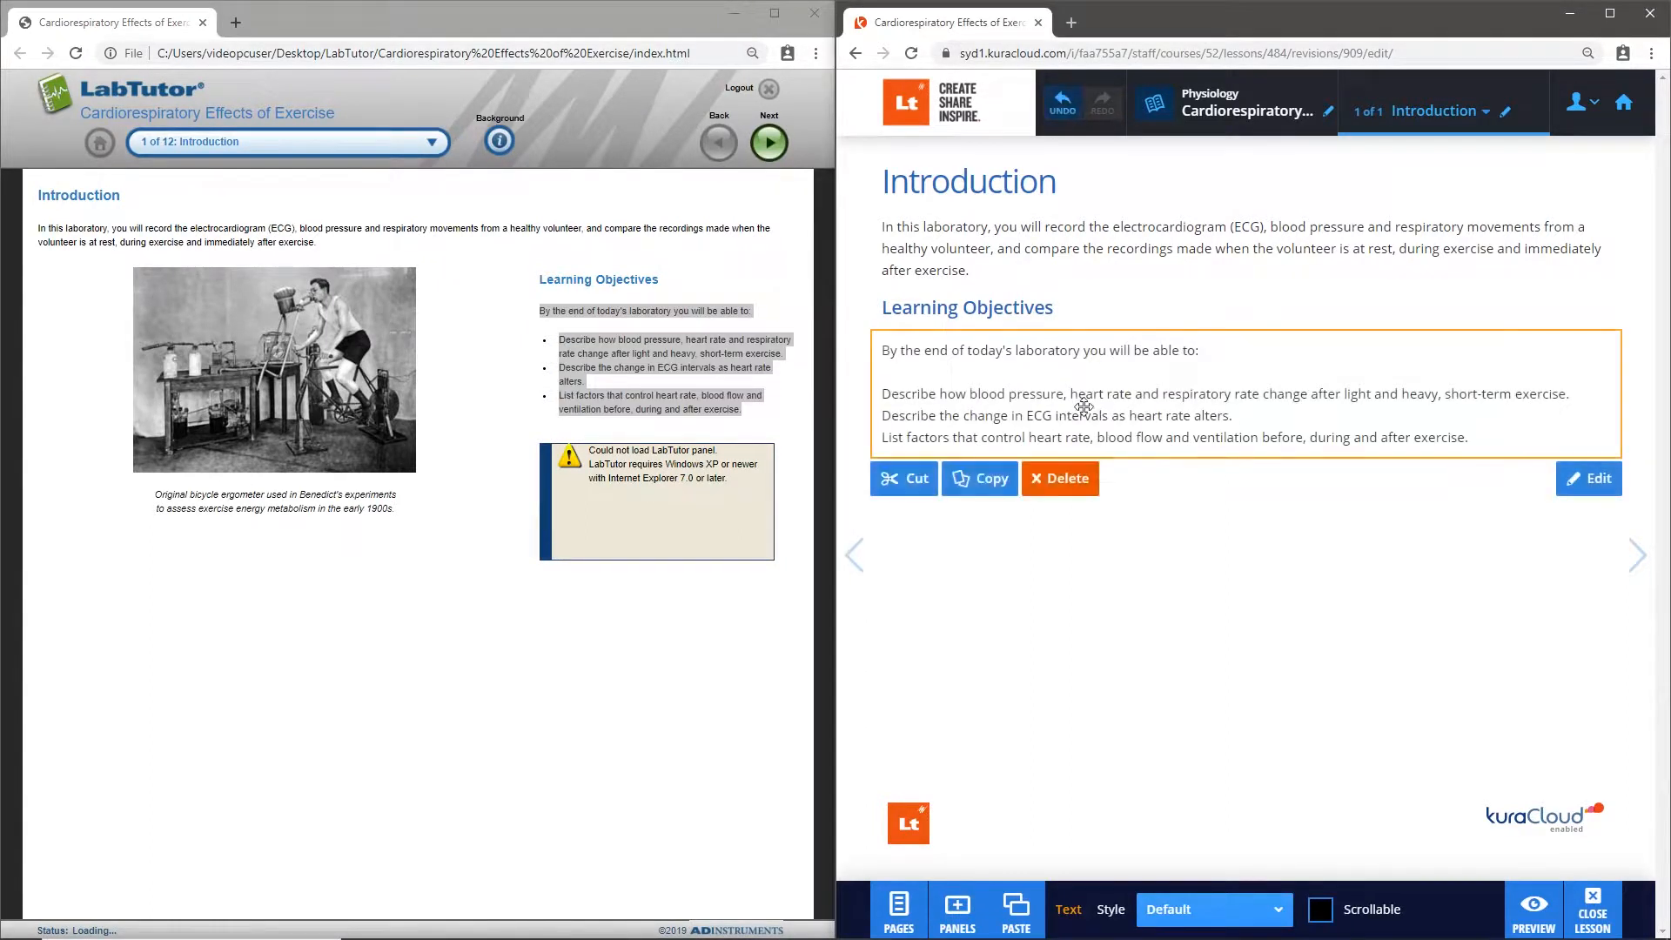
double_click(1084, 404)
drag(1479, 432, 881, 389)
click(1147, 469)
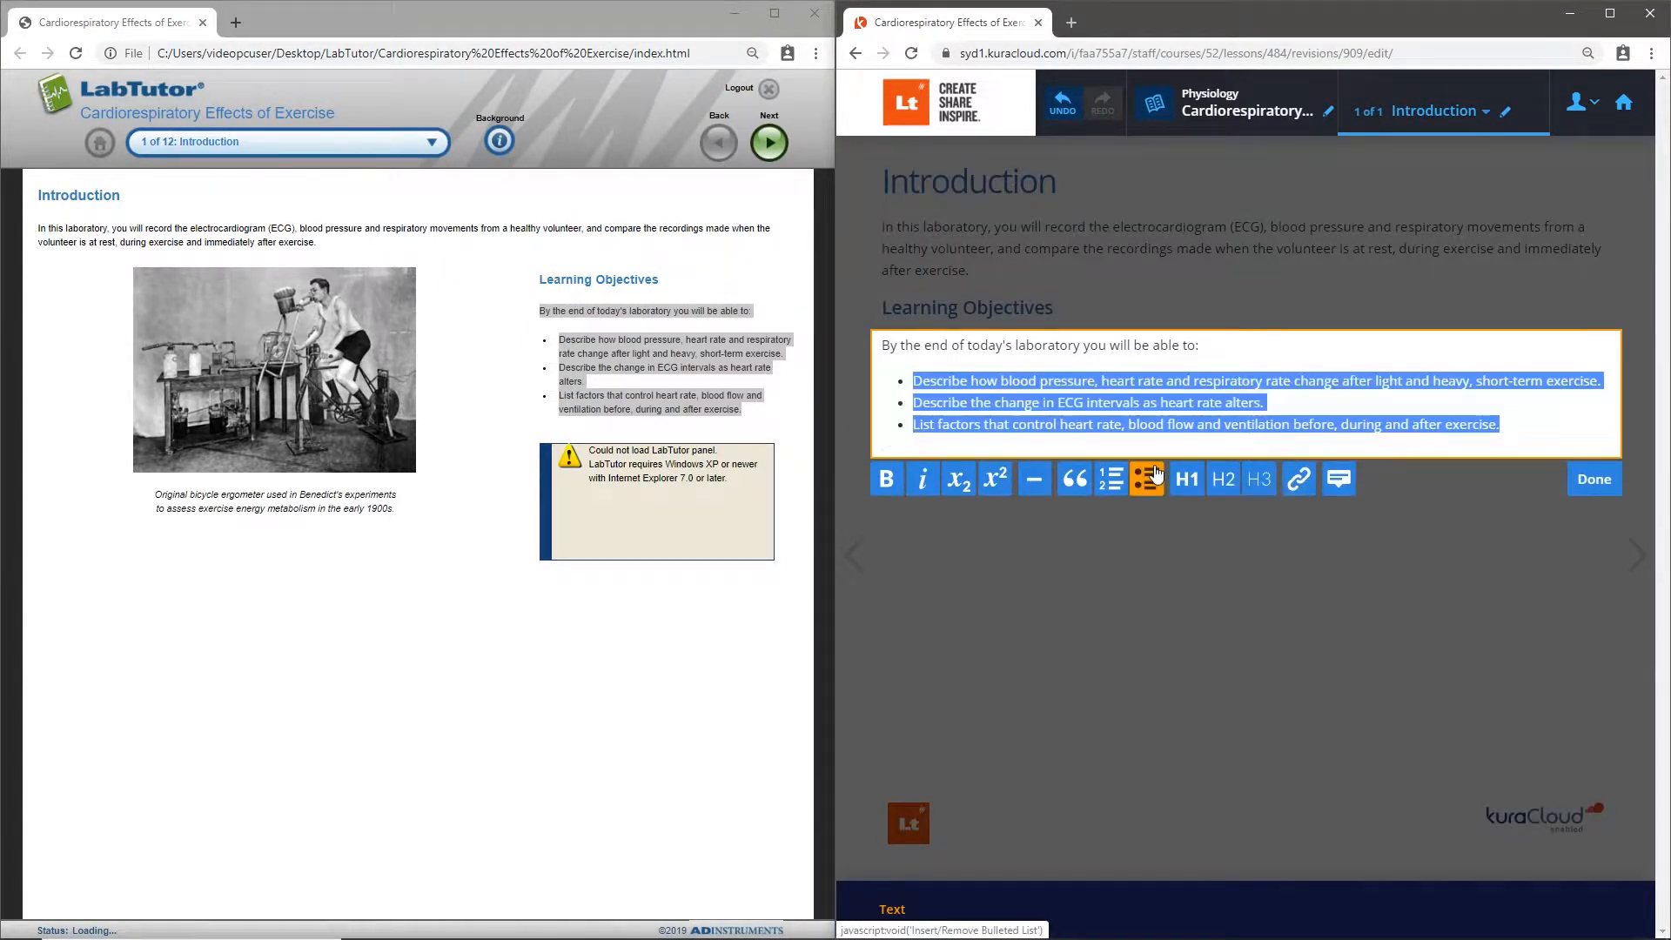
click(1229, 531)
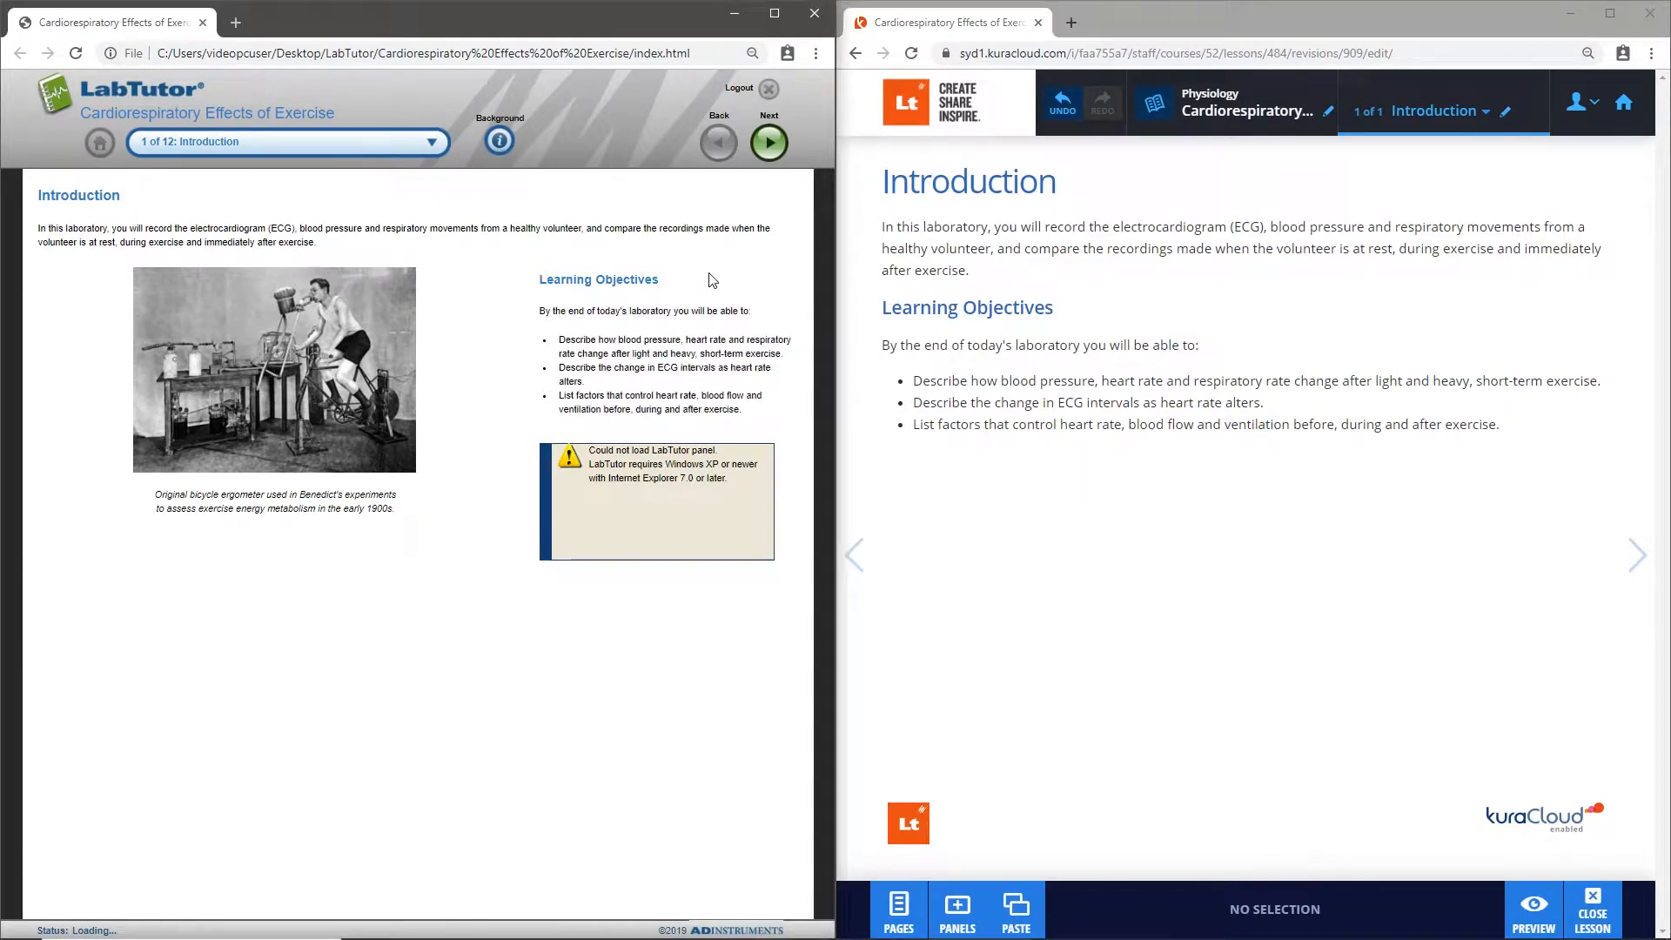
- Open the LabTutor Background page and insert a popup named "Blood pressure" on the words "blood pressure" in the first objective
click(500, 142)
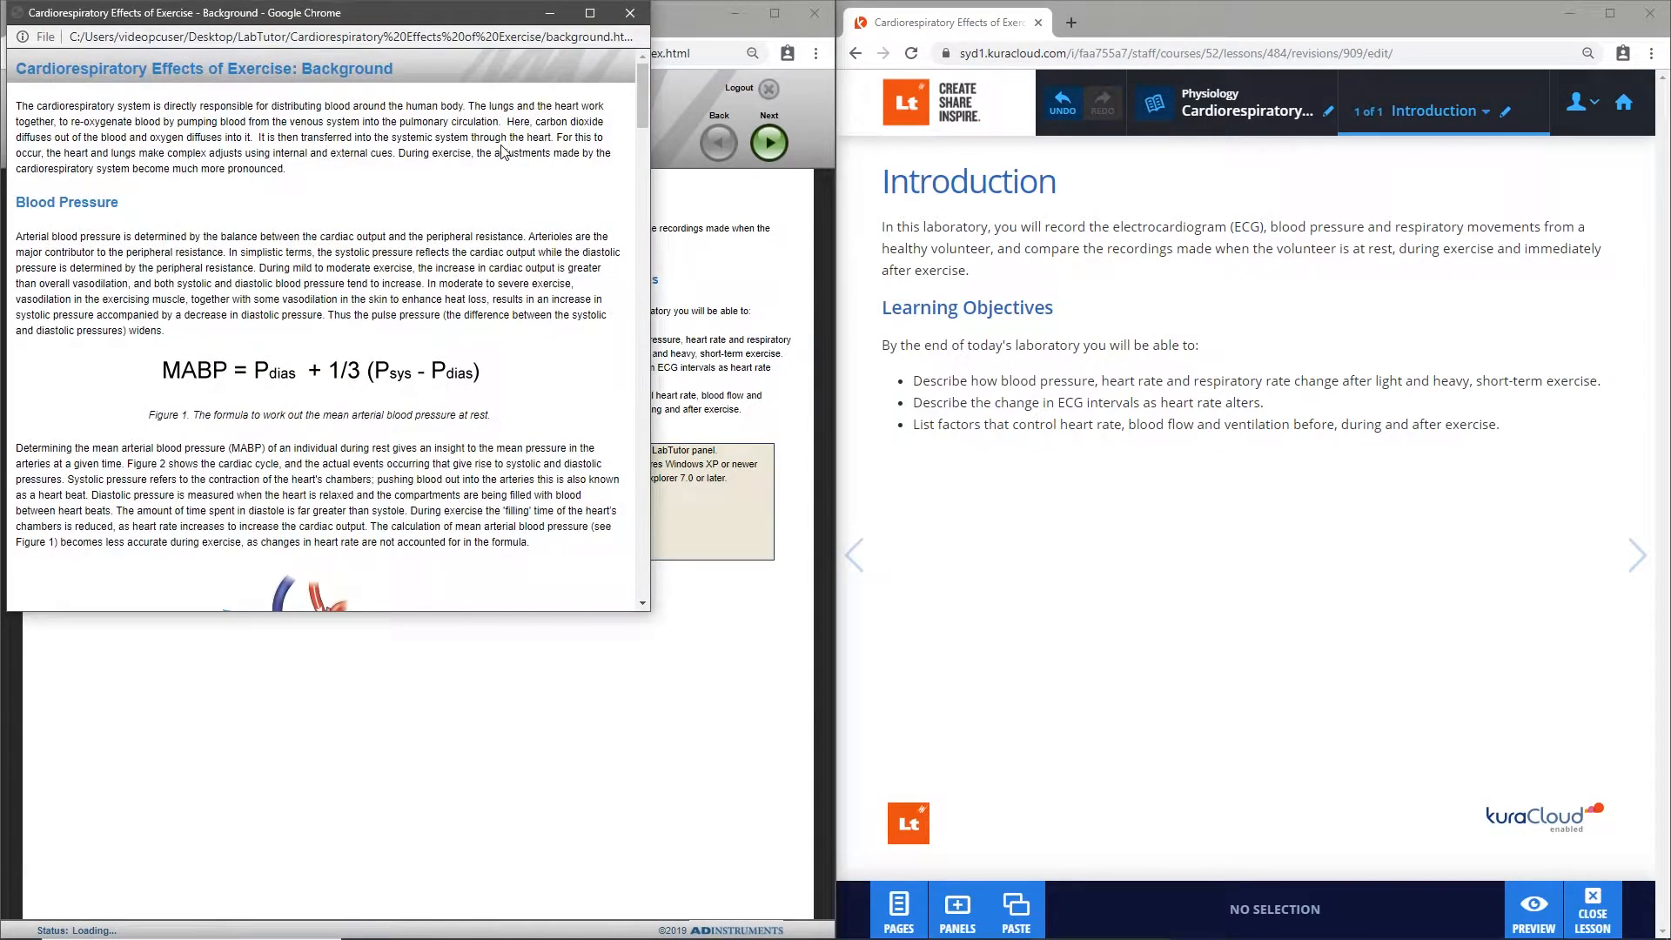
click(1014, 384)
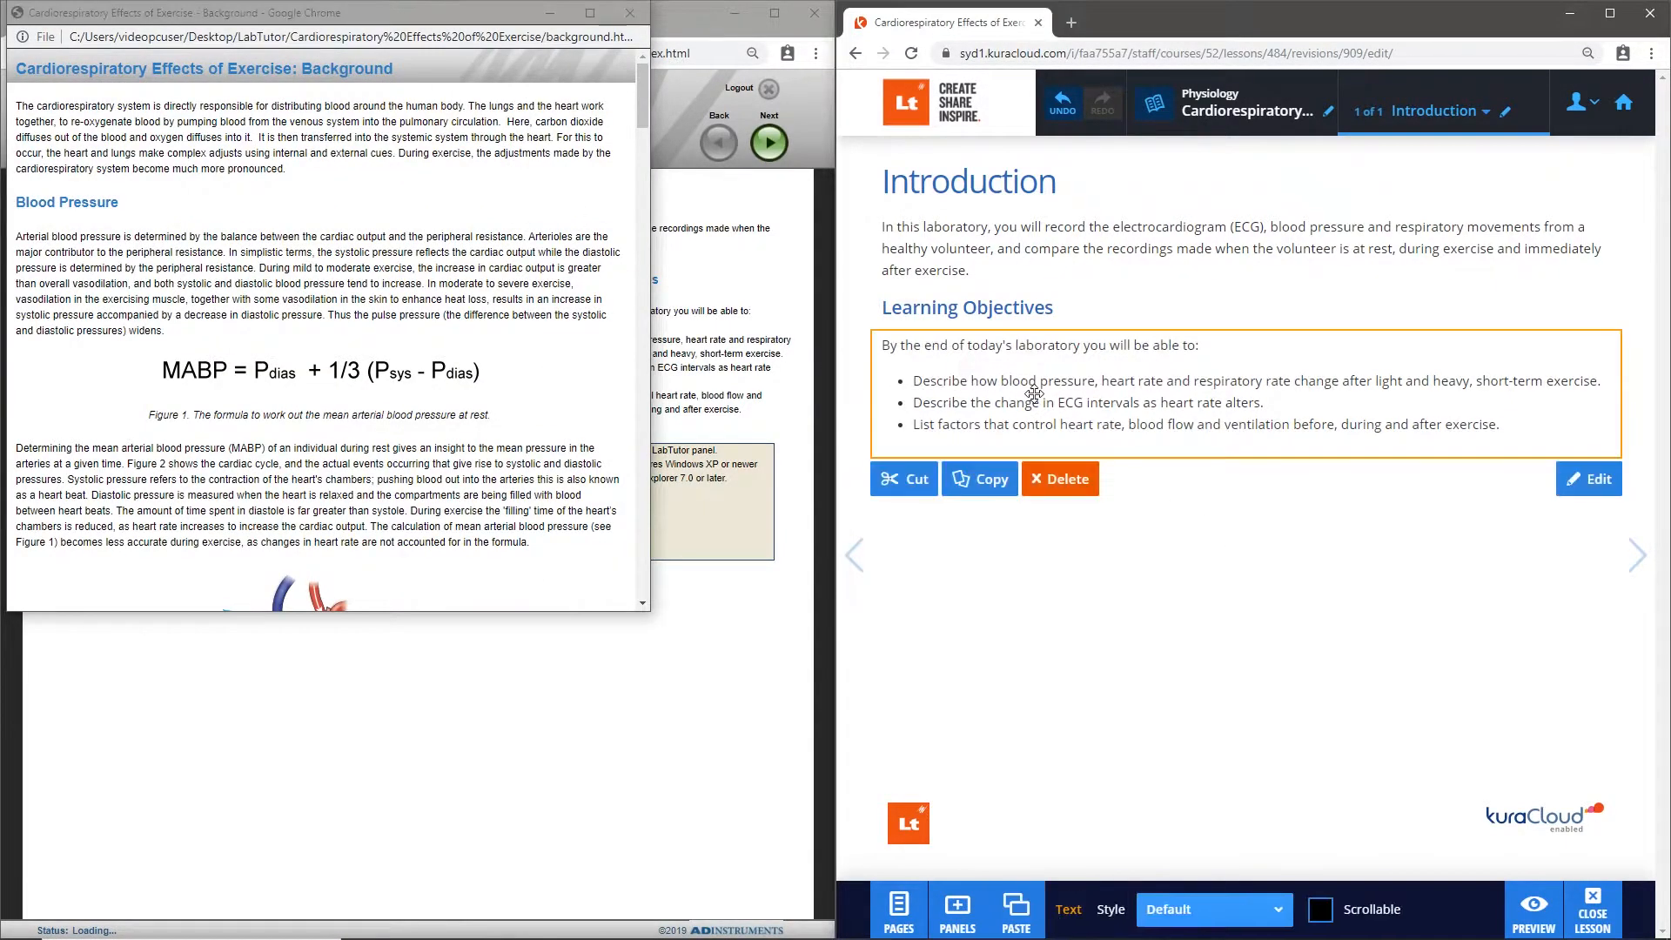
click(1090, 384)
drag(1095, 380, 1000, 381)
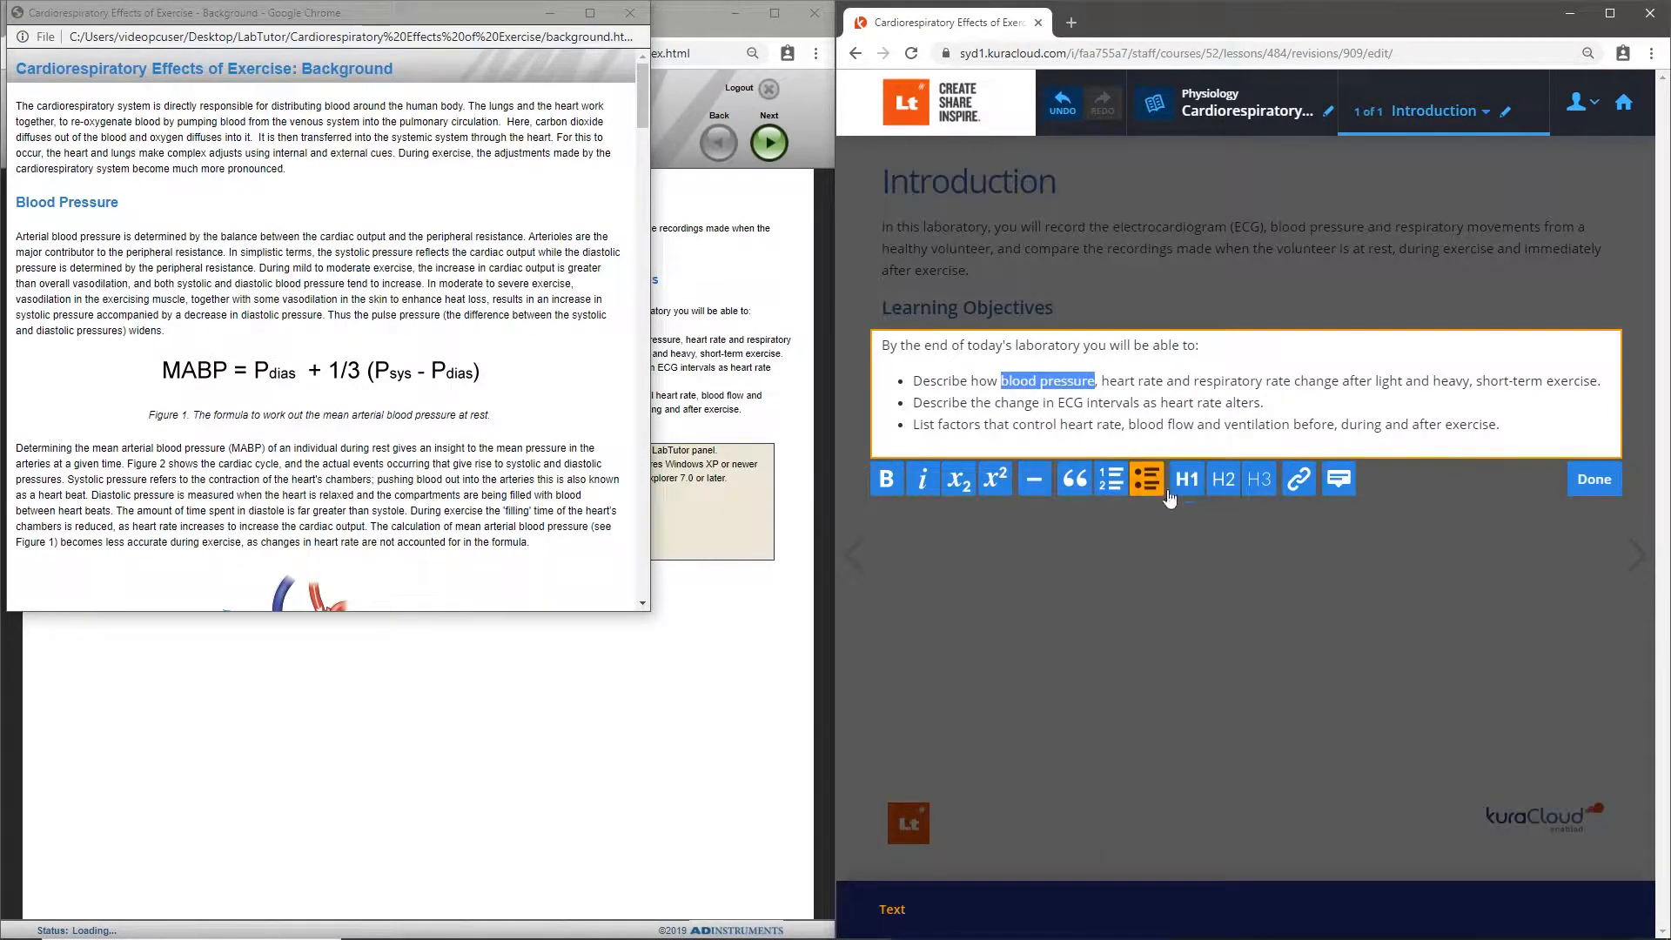
click(1338, 488)
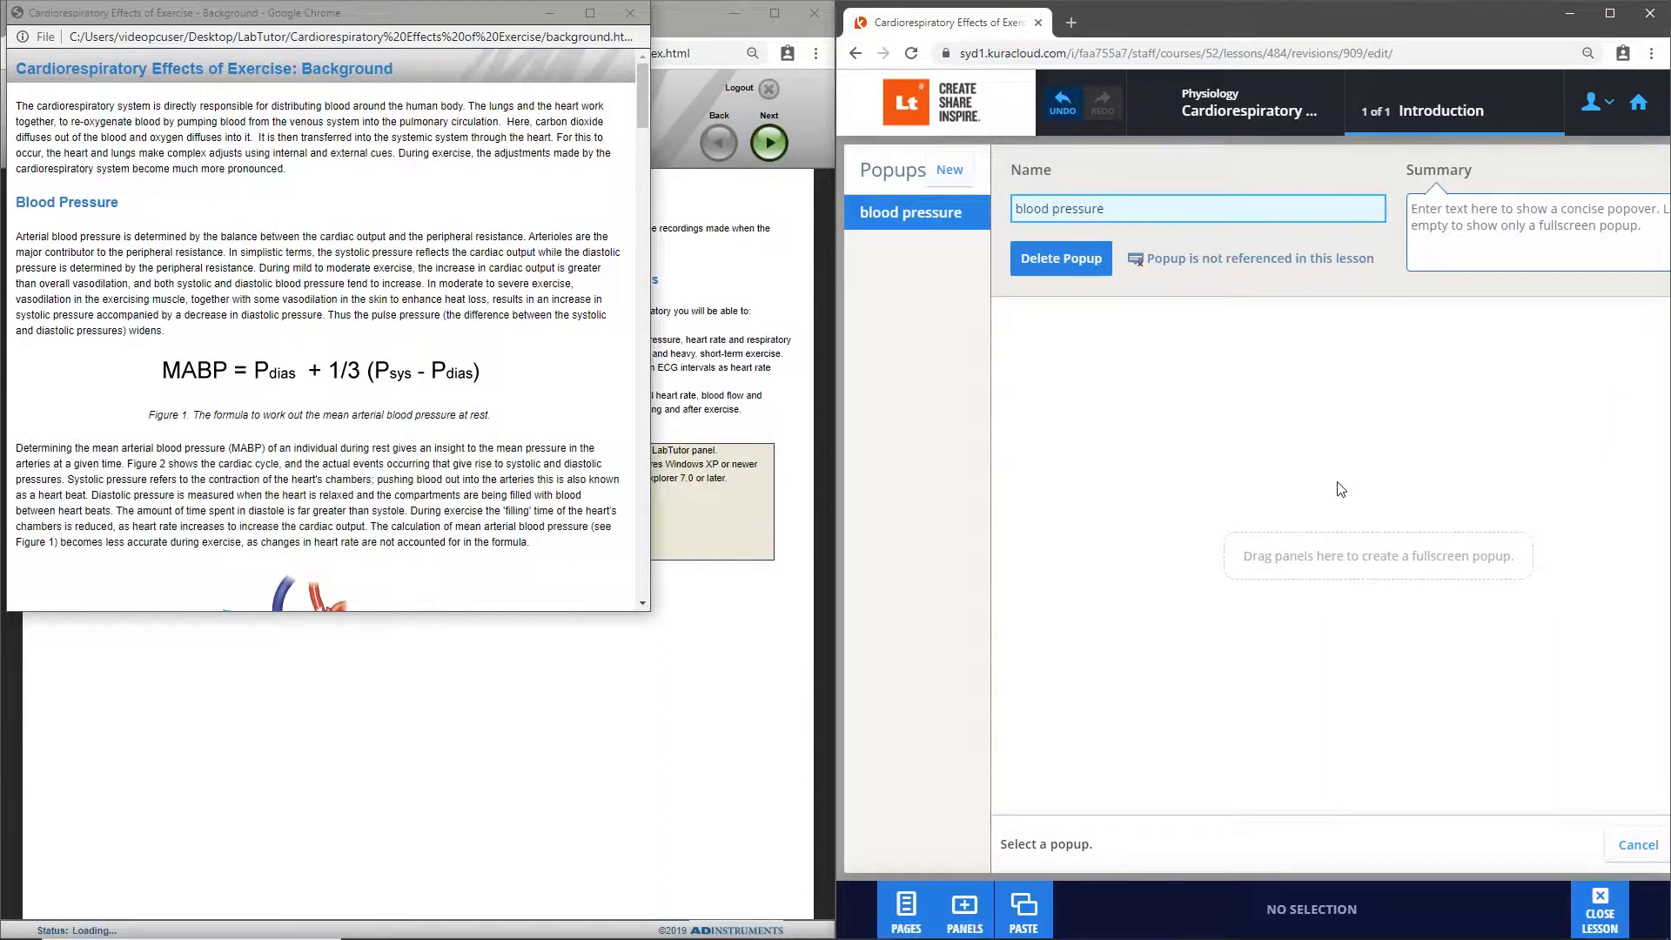
click(1022, 212)
key(BackSpace)
text(B)
- Copy the first two sentences of the Background page's Blood Pressure section into the popup's summary and save the popup
drag(17, 236, 229, 253)
key(super+c)
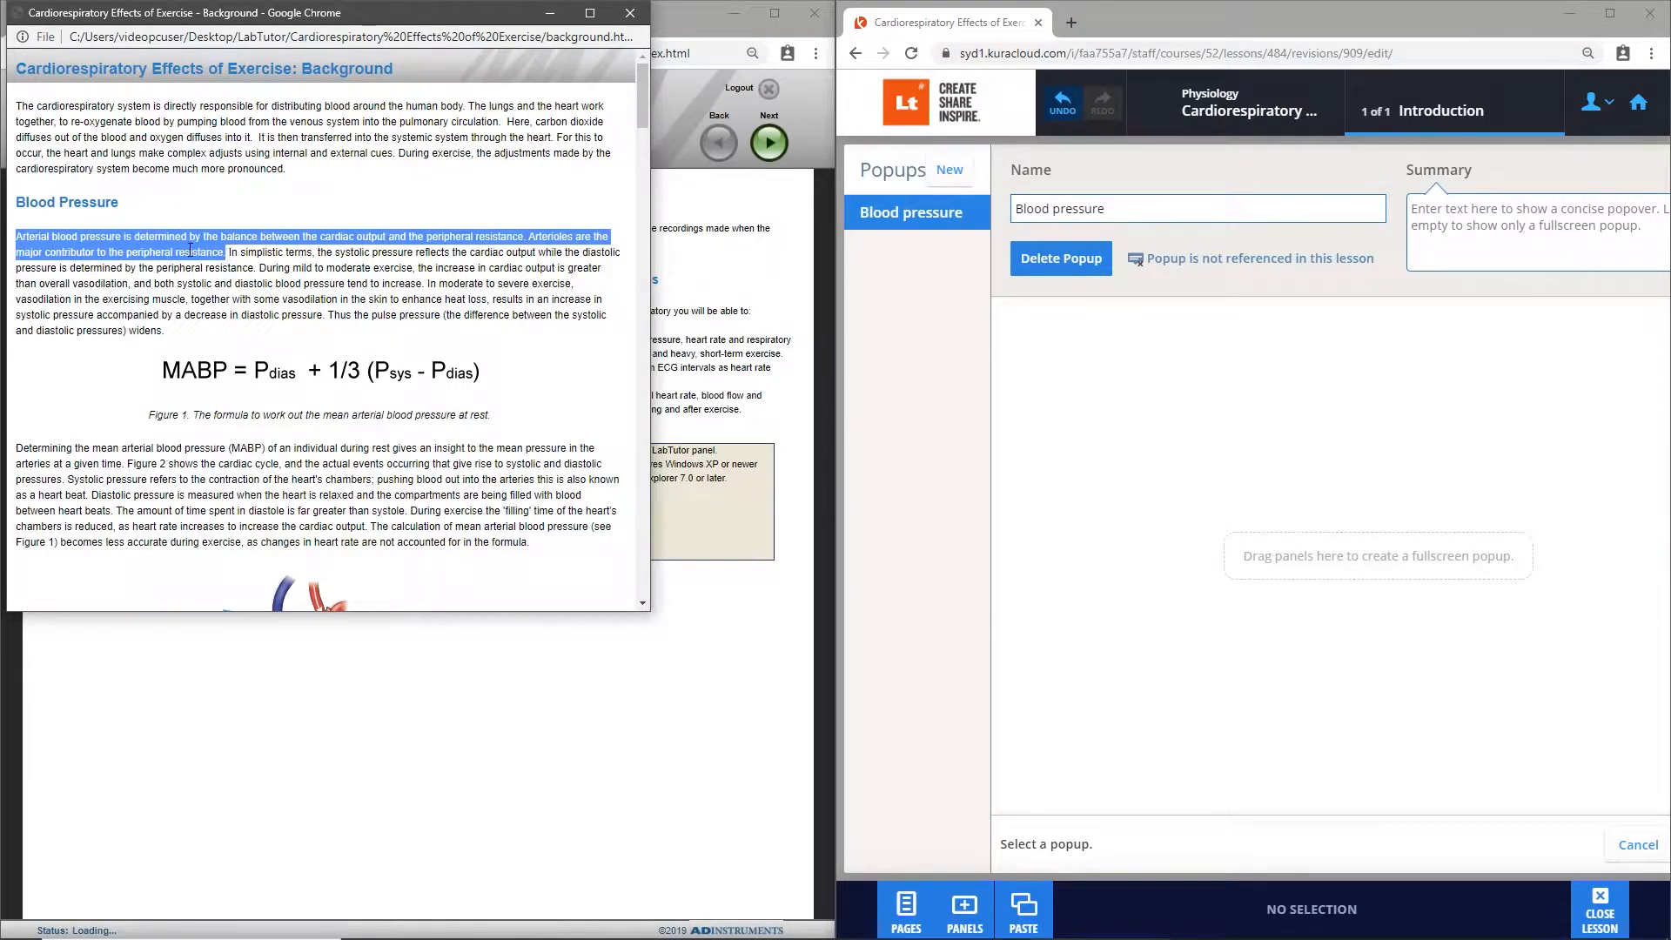
right_click(190, 251)
click(202, 267)
click(1608, 12)
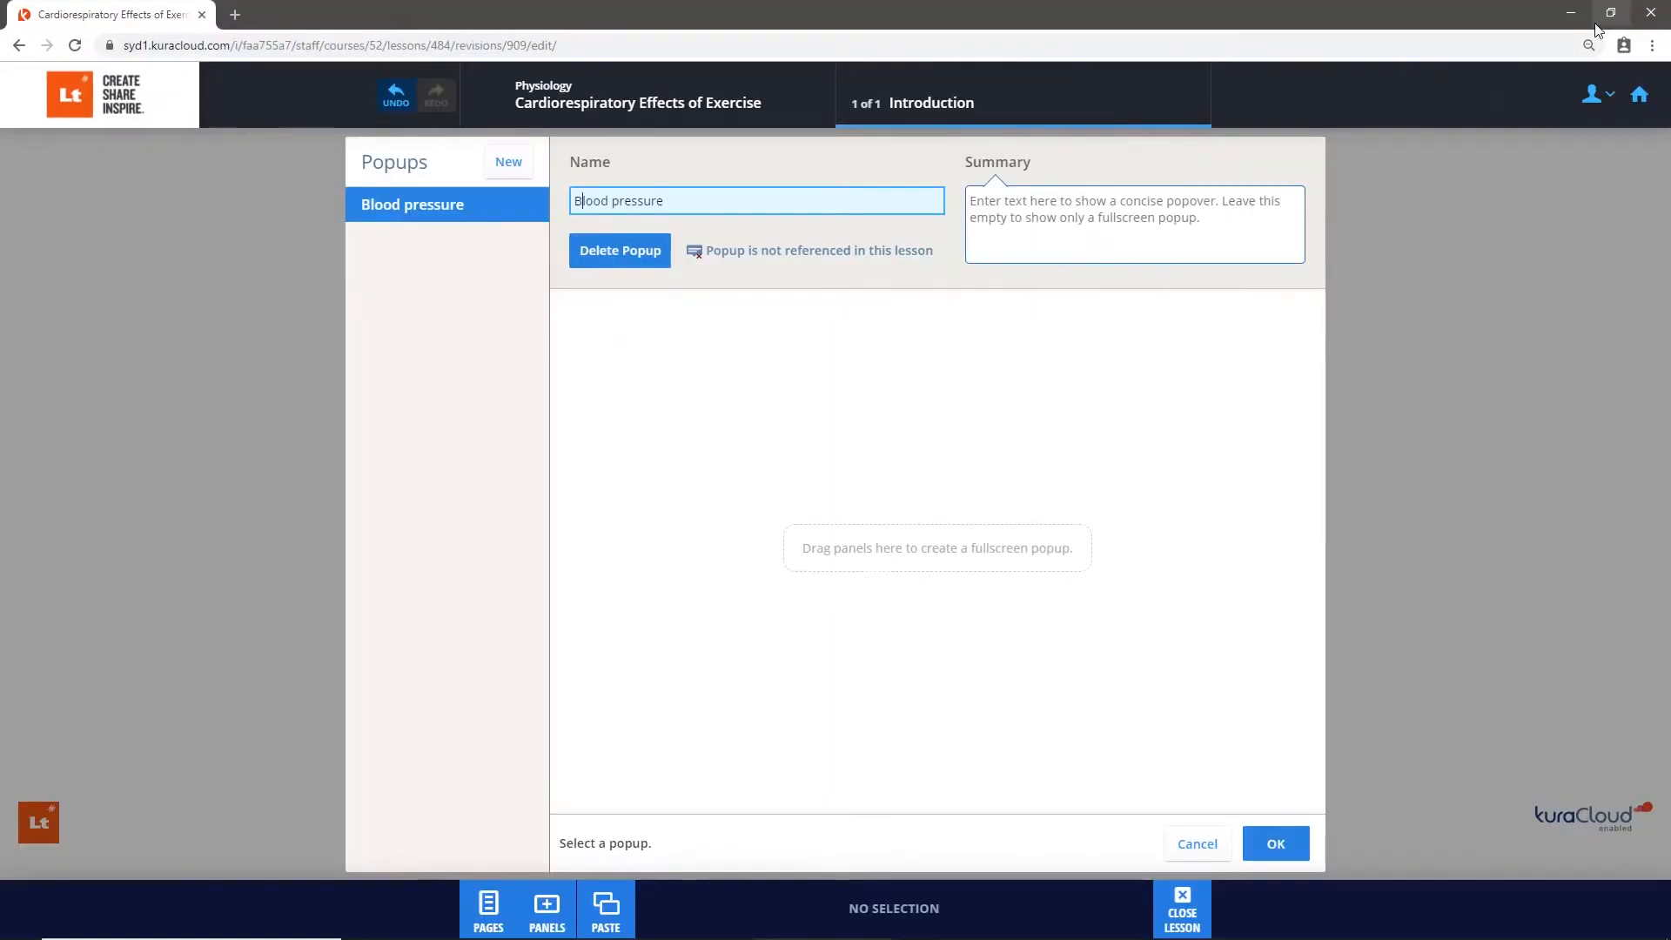
click(1000, 202)
right_click(1000, 202)
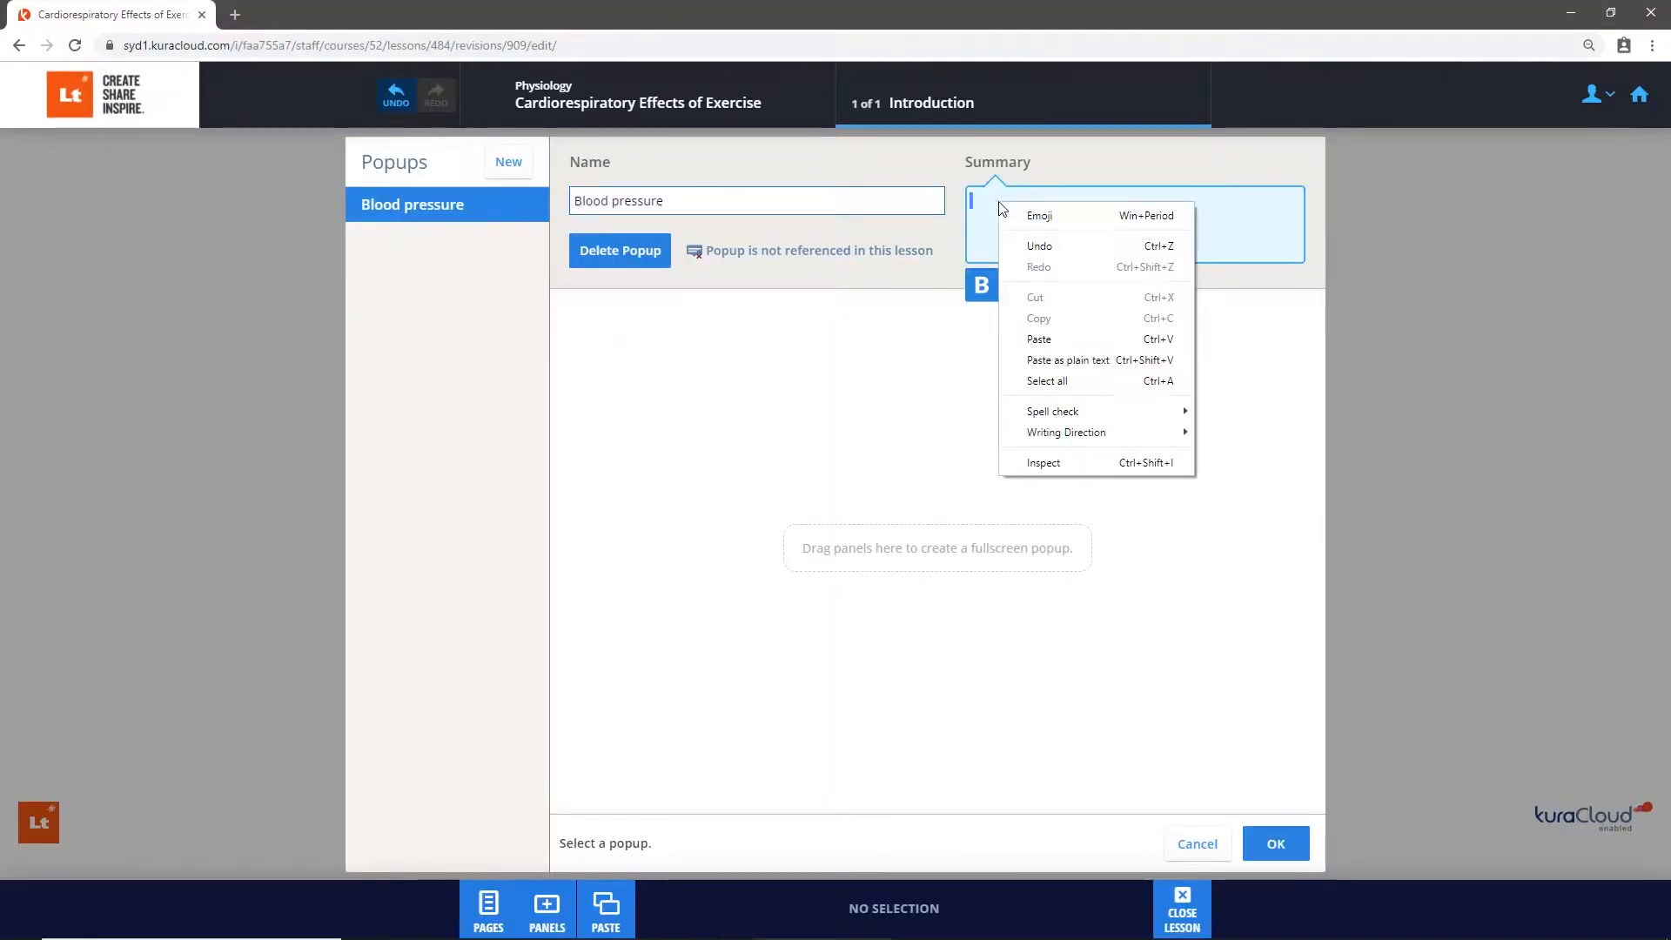
click(1070, 341)
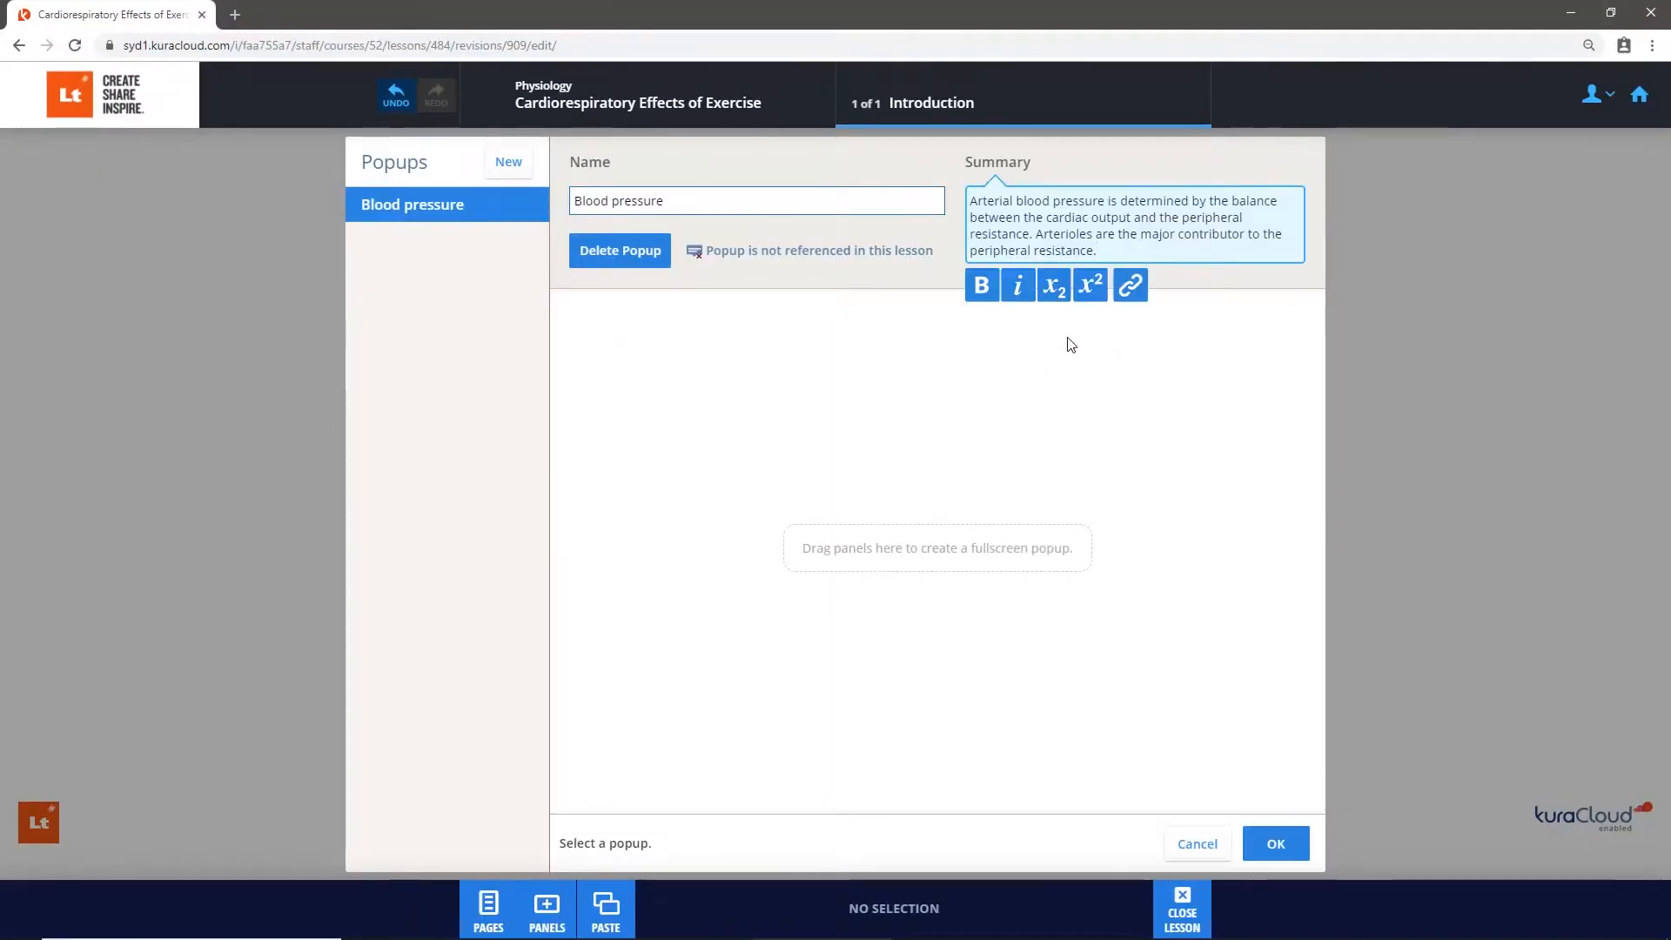
click(1285, 851)
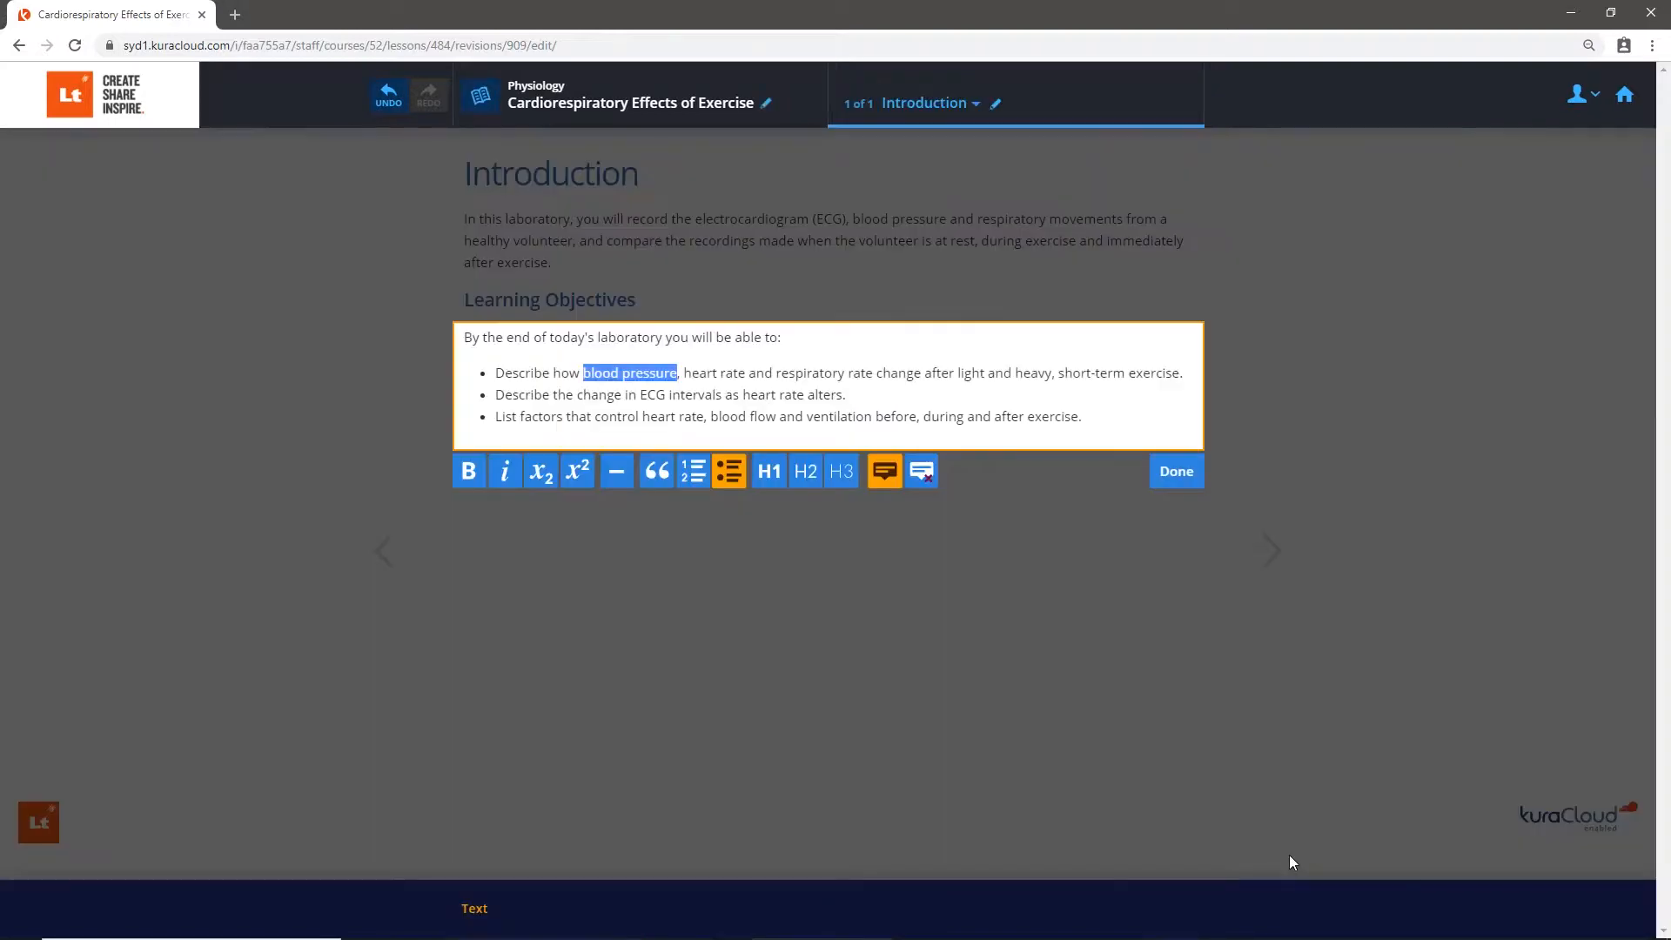
click(980, 487)
- Find the ECG components text on the Background page and create a new popup named ECG on "ECG" in the second objective
key(super+Right)
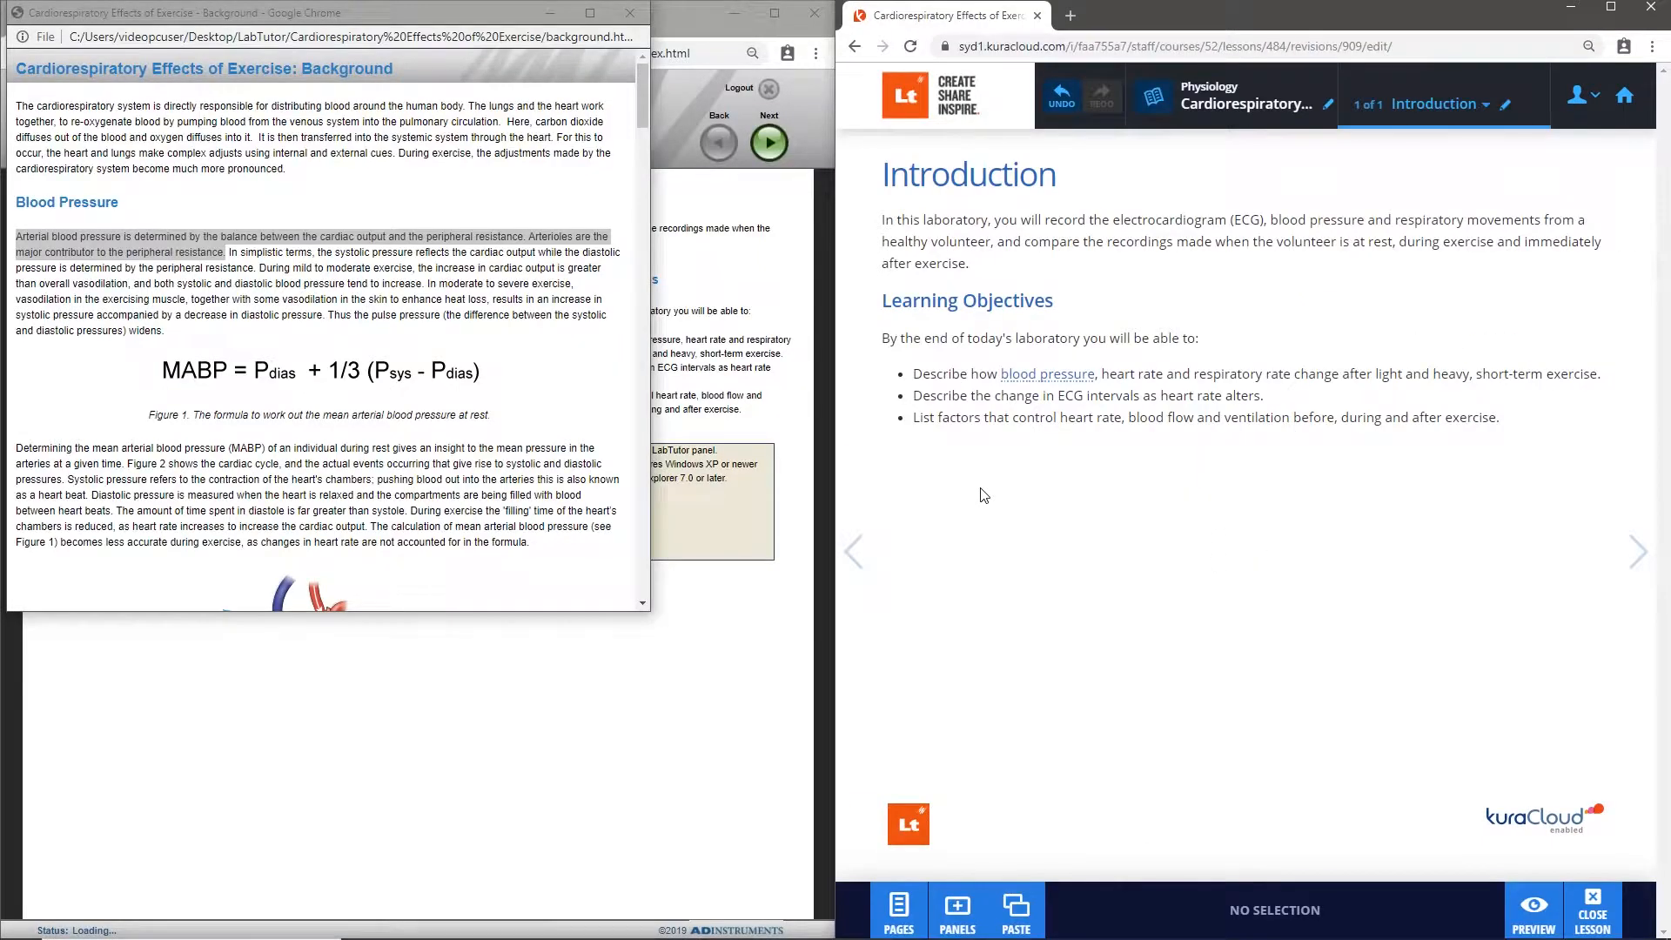
click(442, 315)
scroll(432, 316, down, 15)
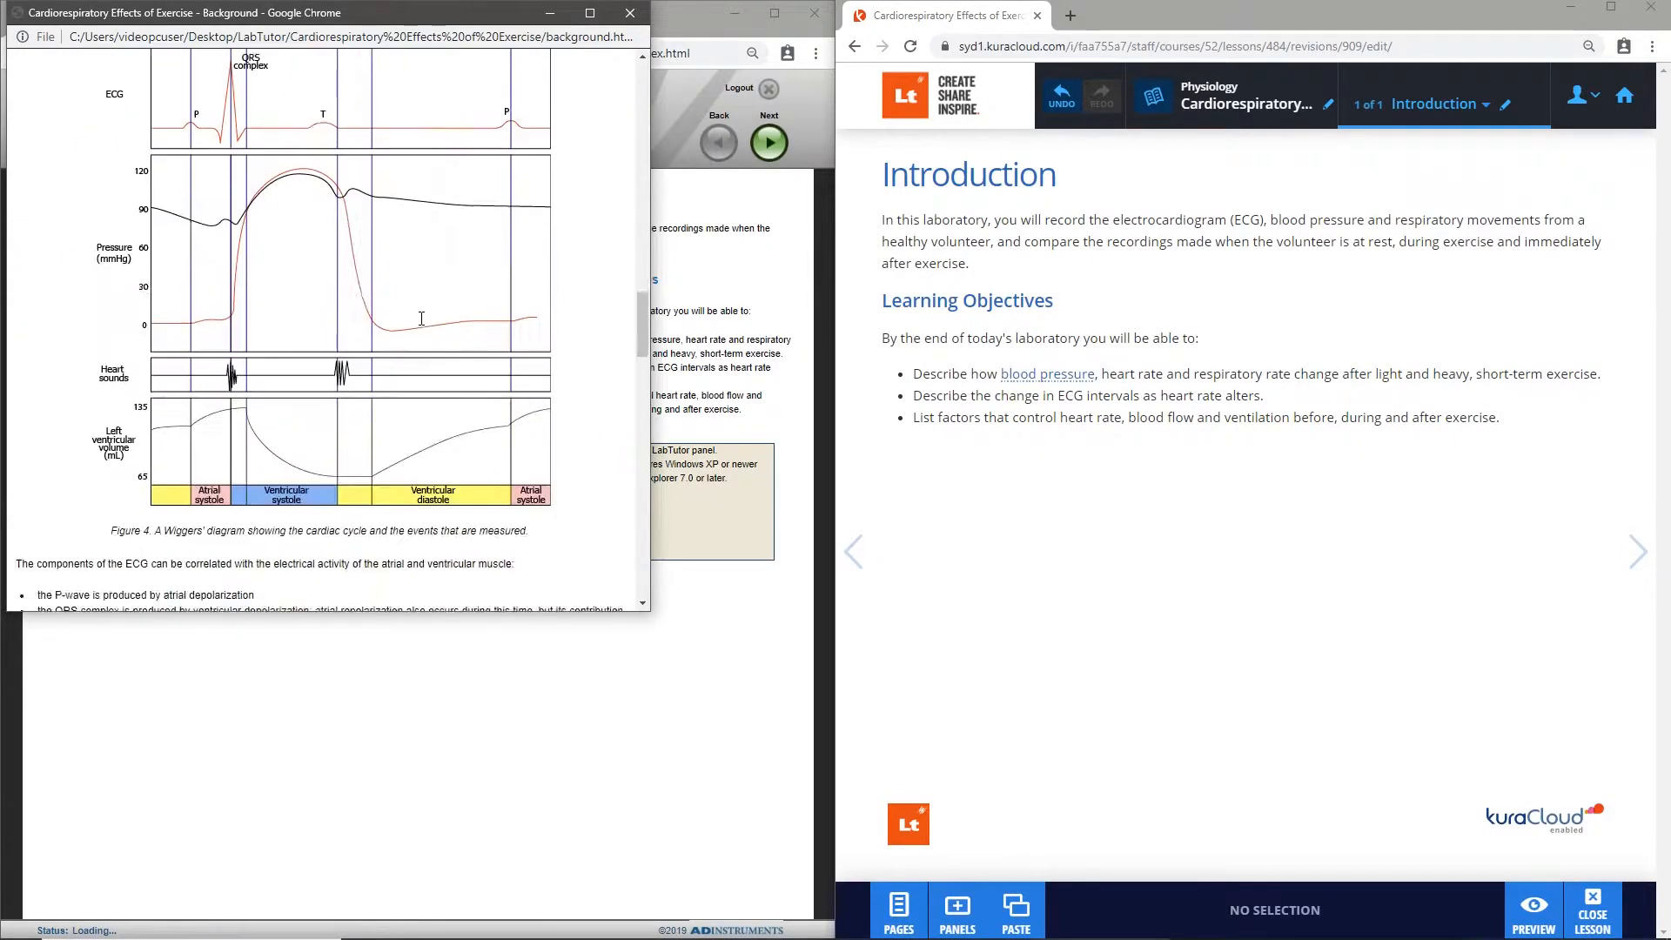
click(1075, 405)
click(1079, 398)
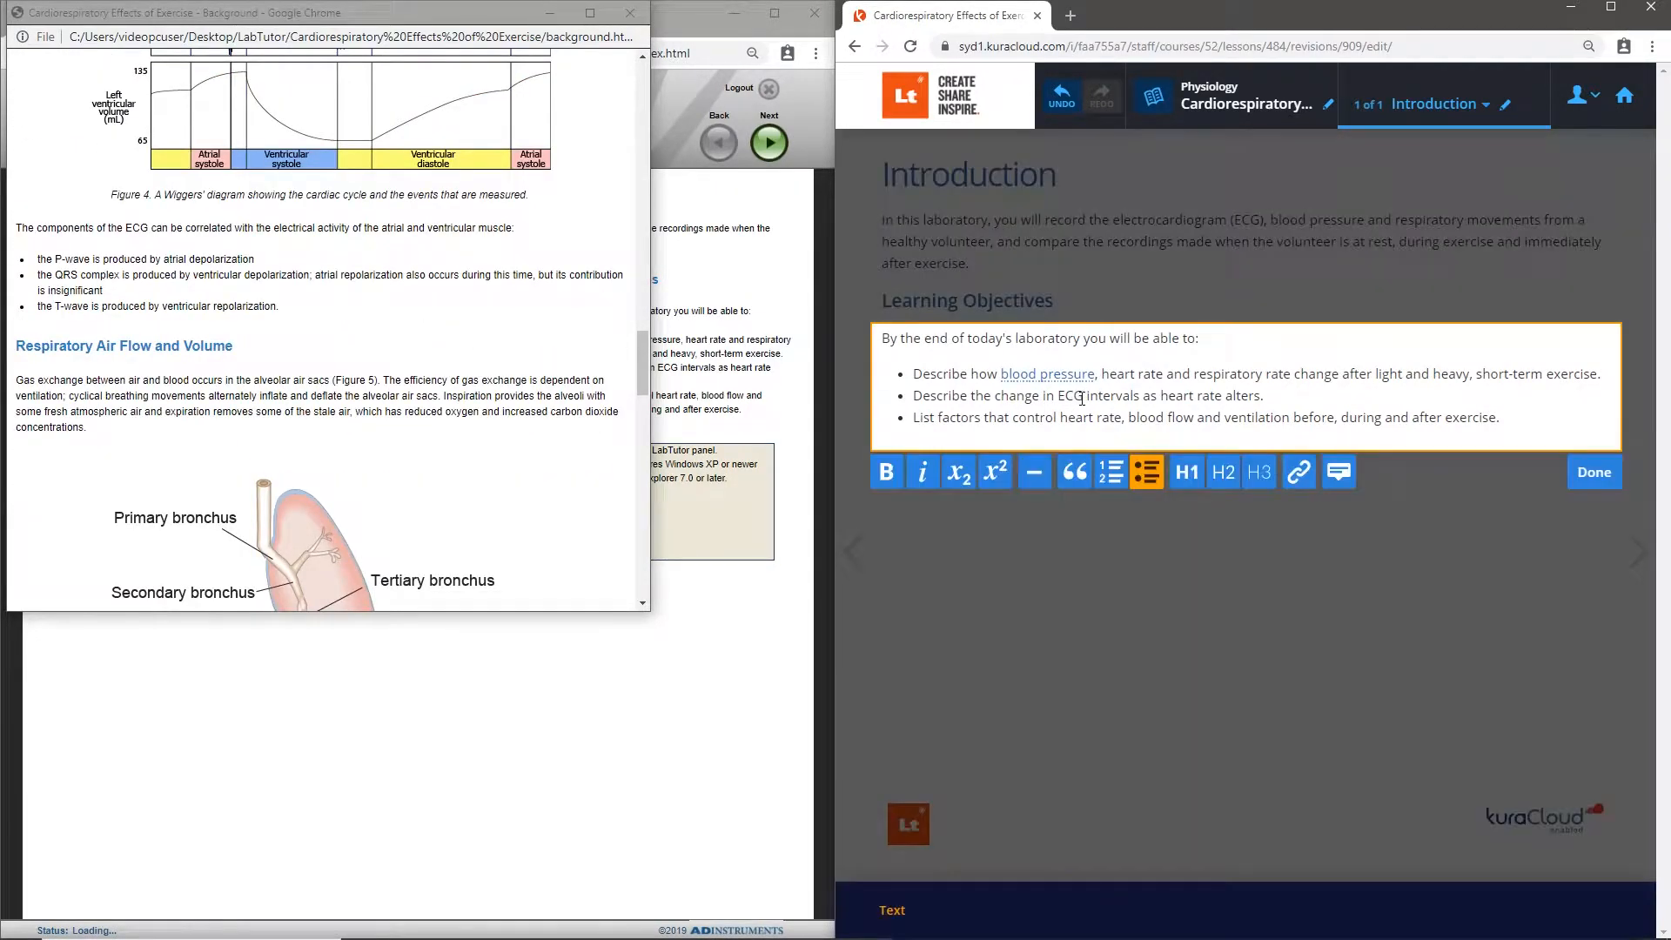
drag(1083, 397, 1064, 398)
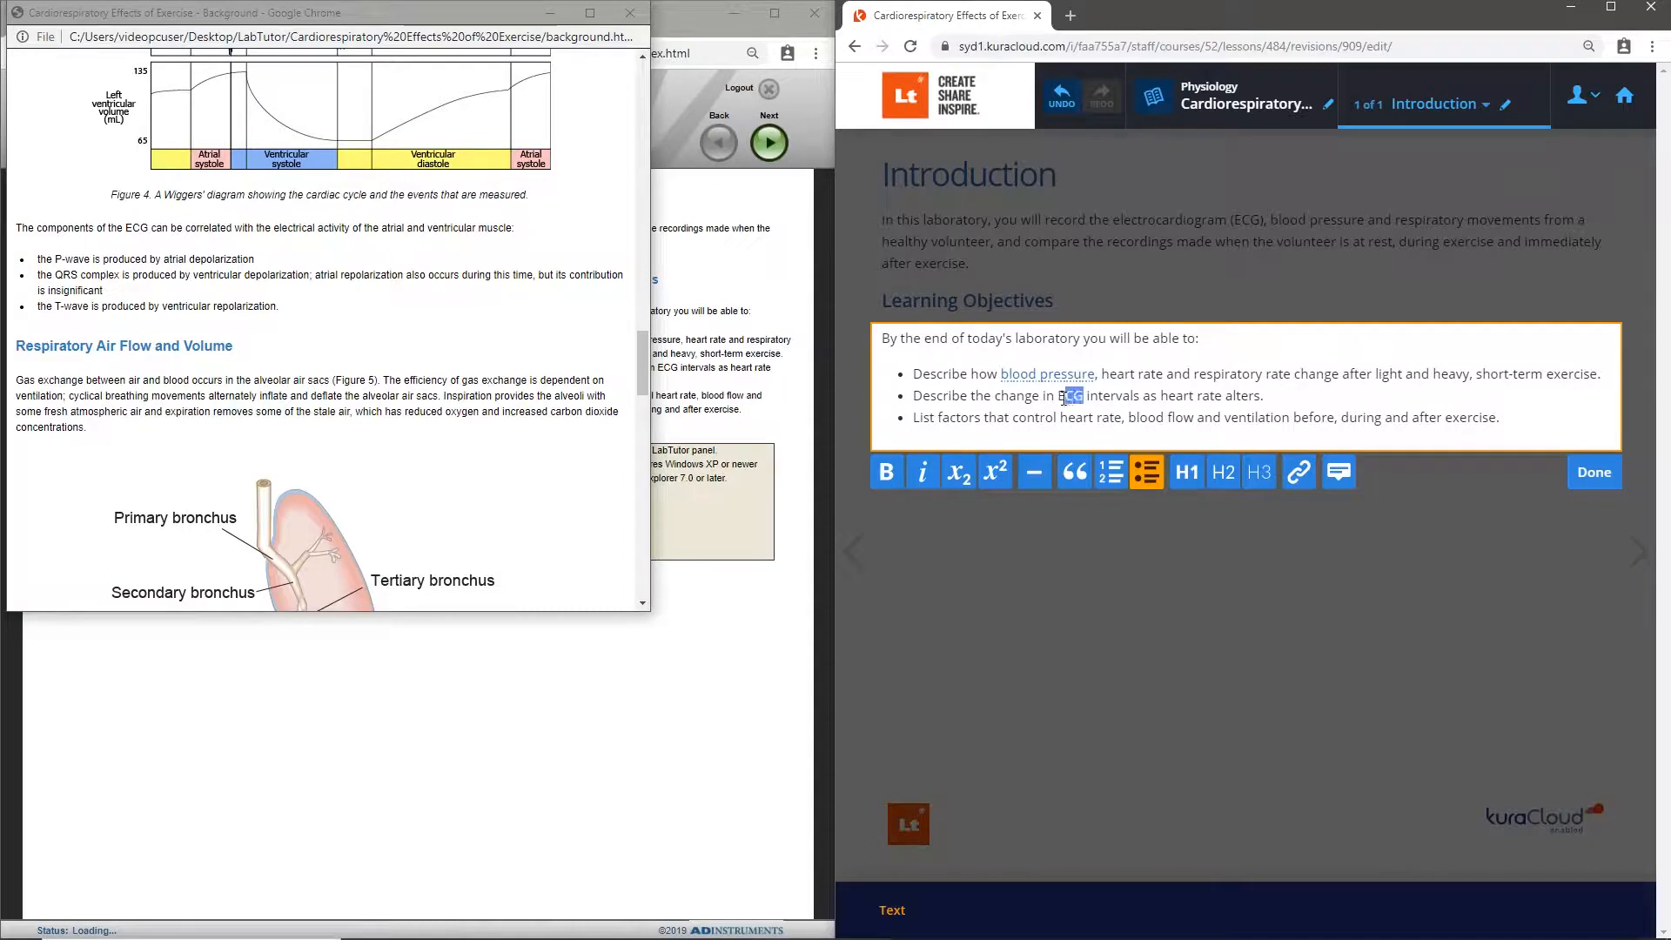
click(1349, 479)
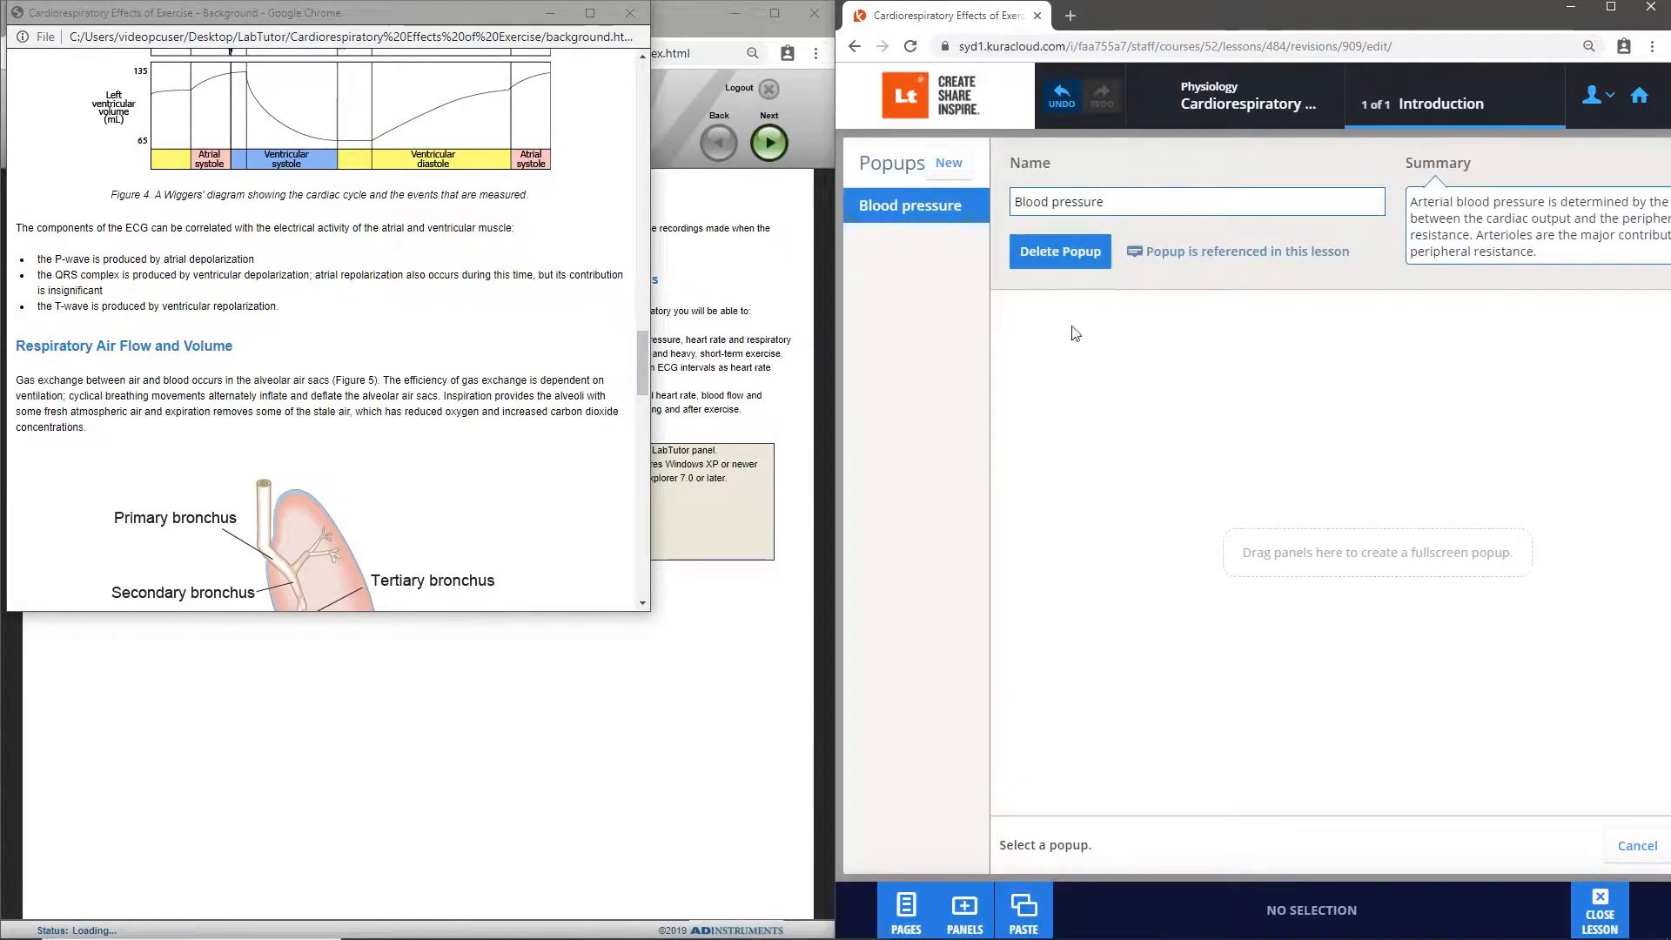
click(951, 165)
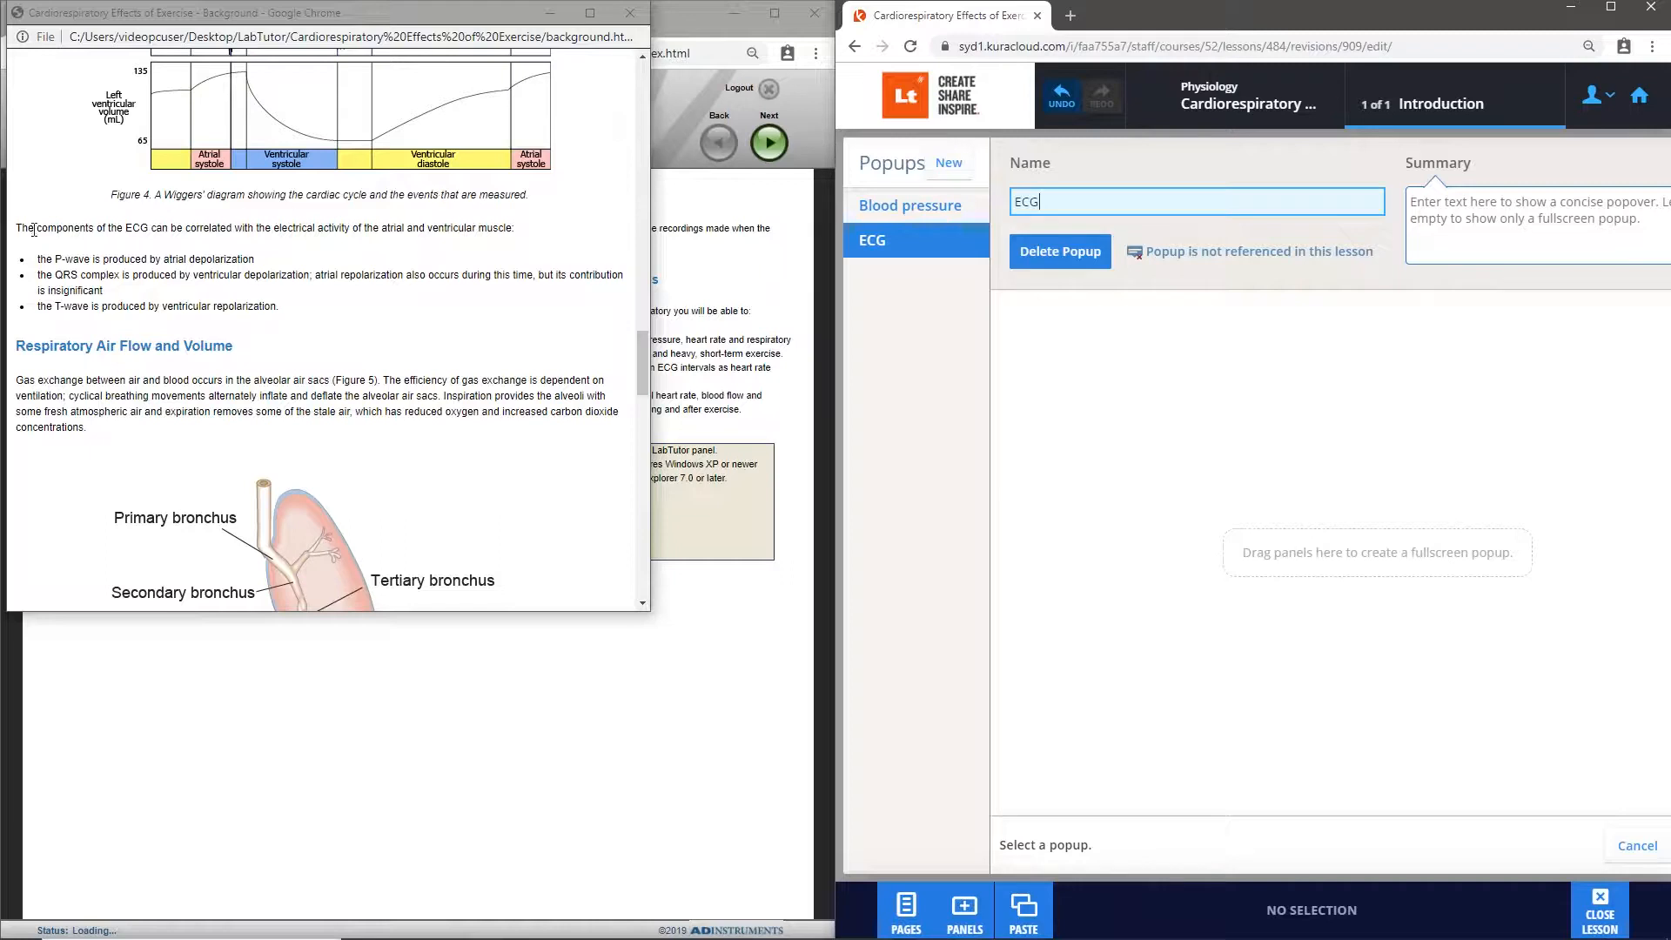
- Bring the ECG components text from Background into the popup's fullscreen area, make the three wave lines a bulleted list, and save the popup
drag(21, 228, 280, 309)
drag(189, 272, 1197, 361)
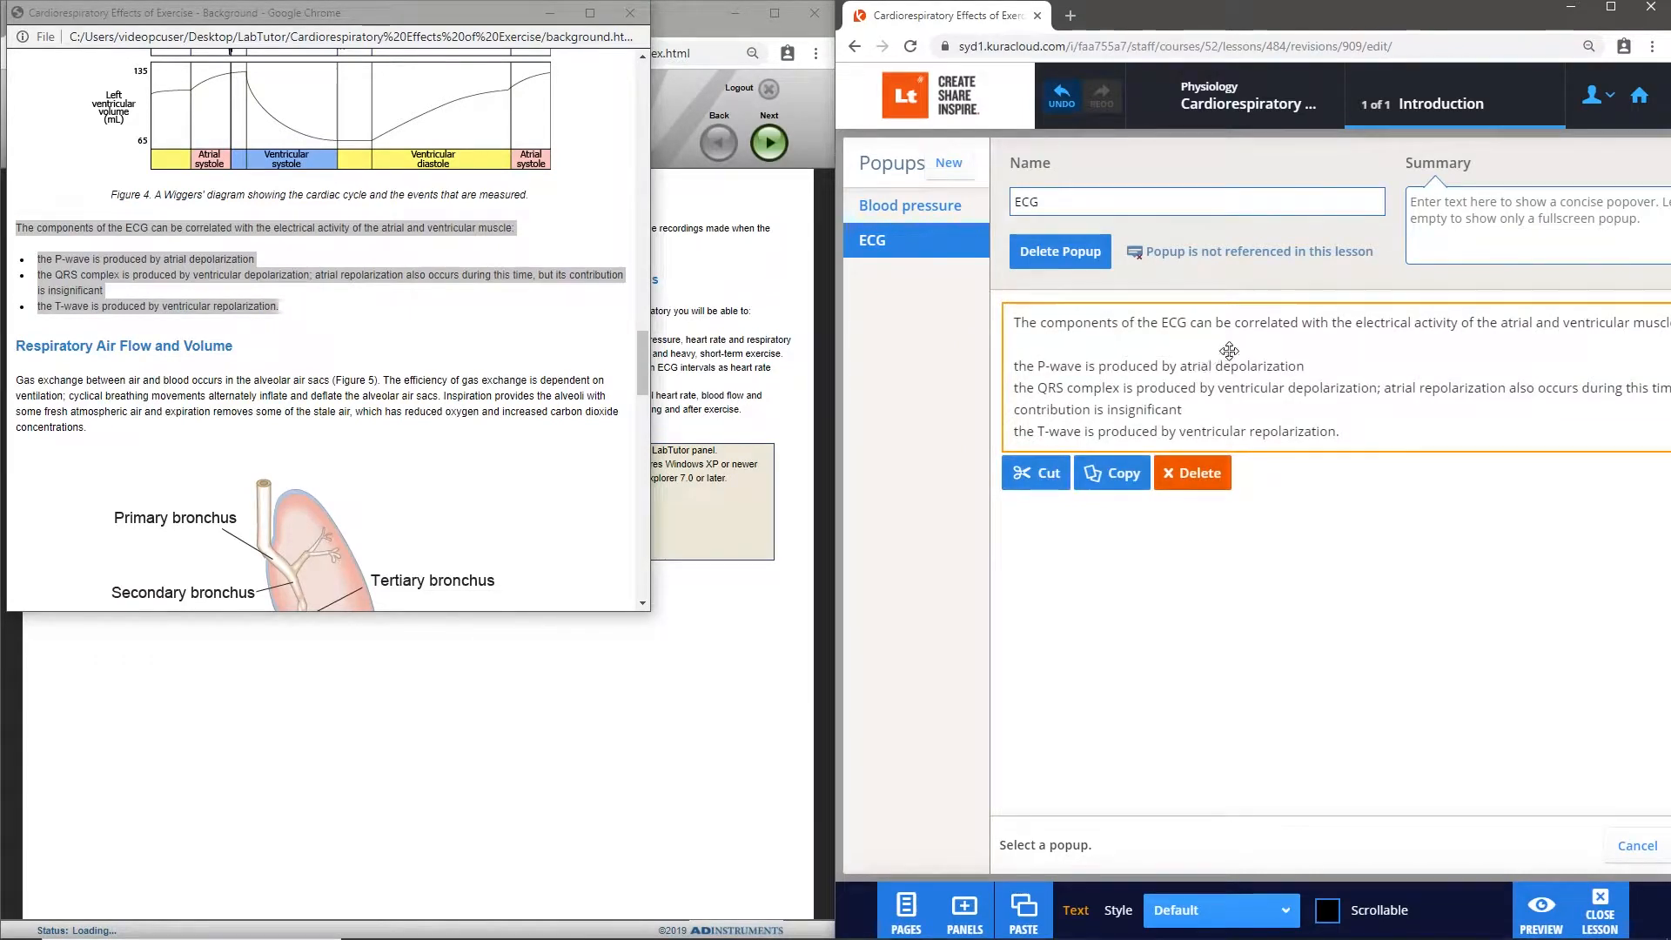
click(1609, 19)
click(901, 428)
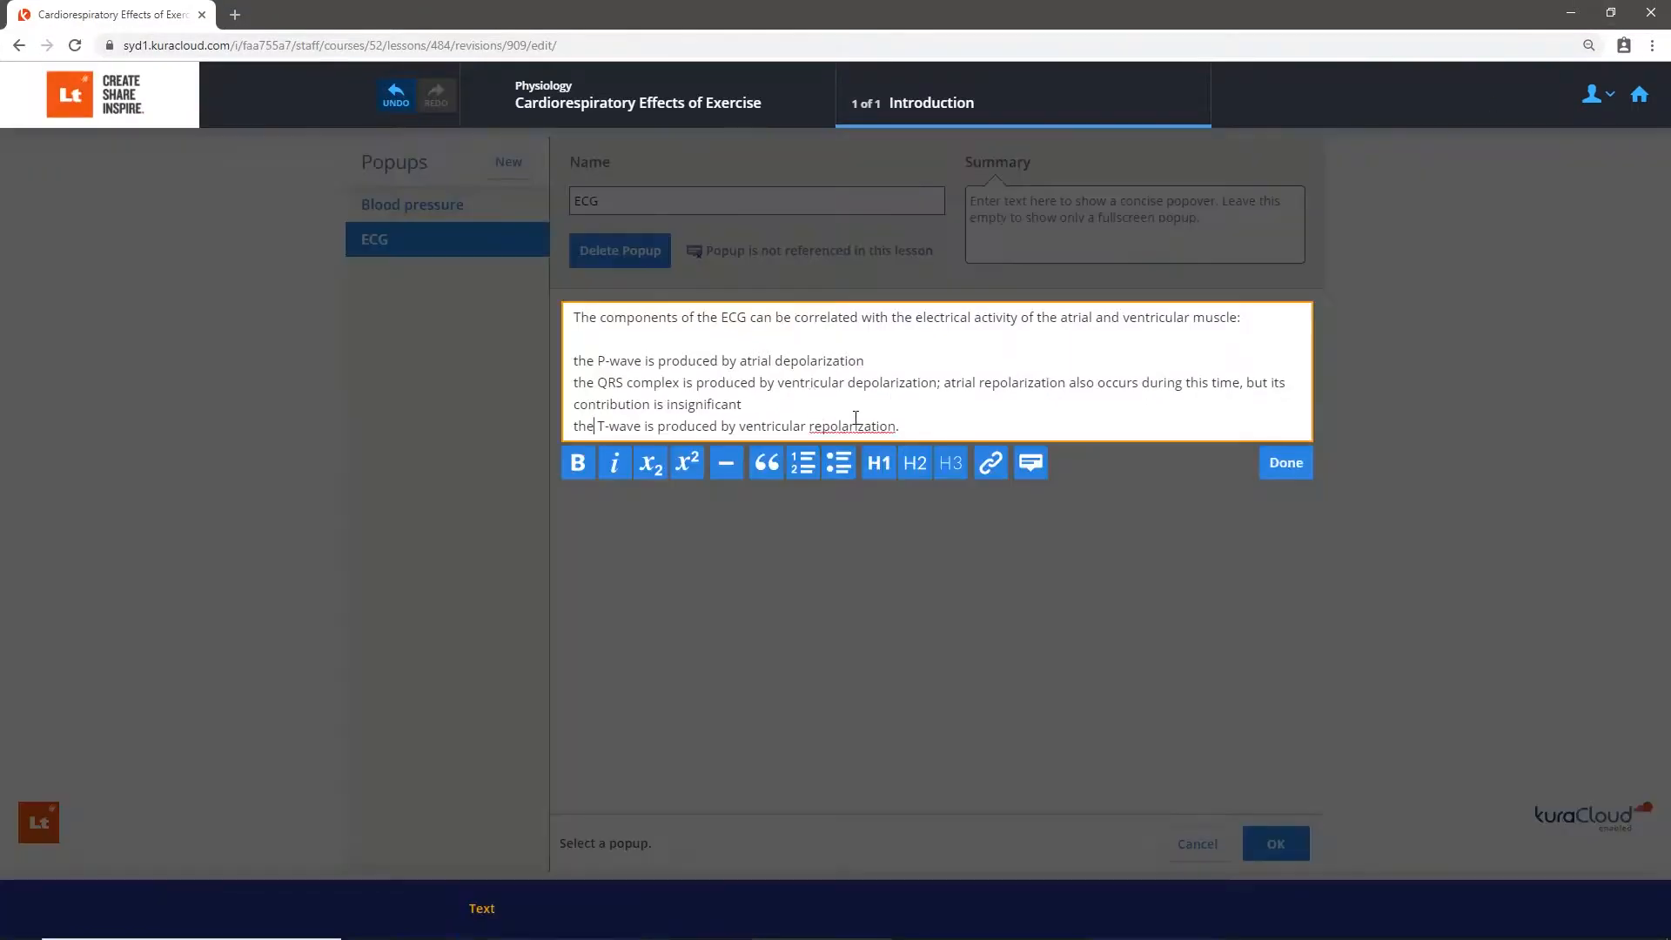
drag(900, 428, 559, 372)
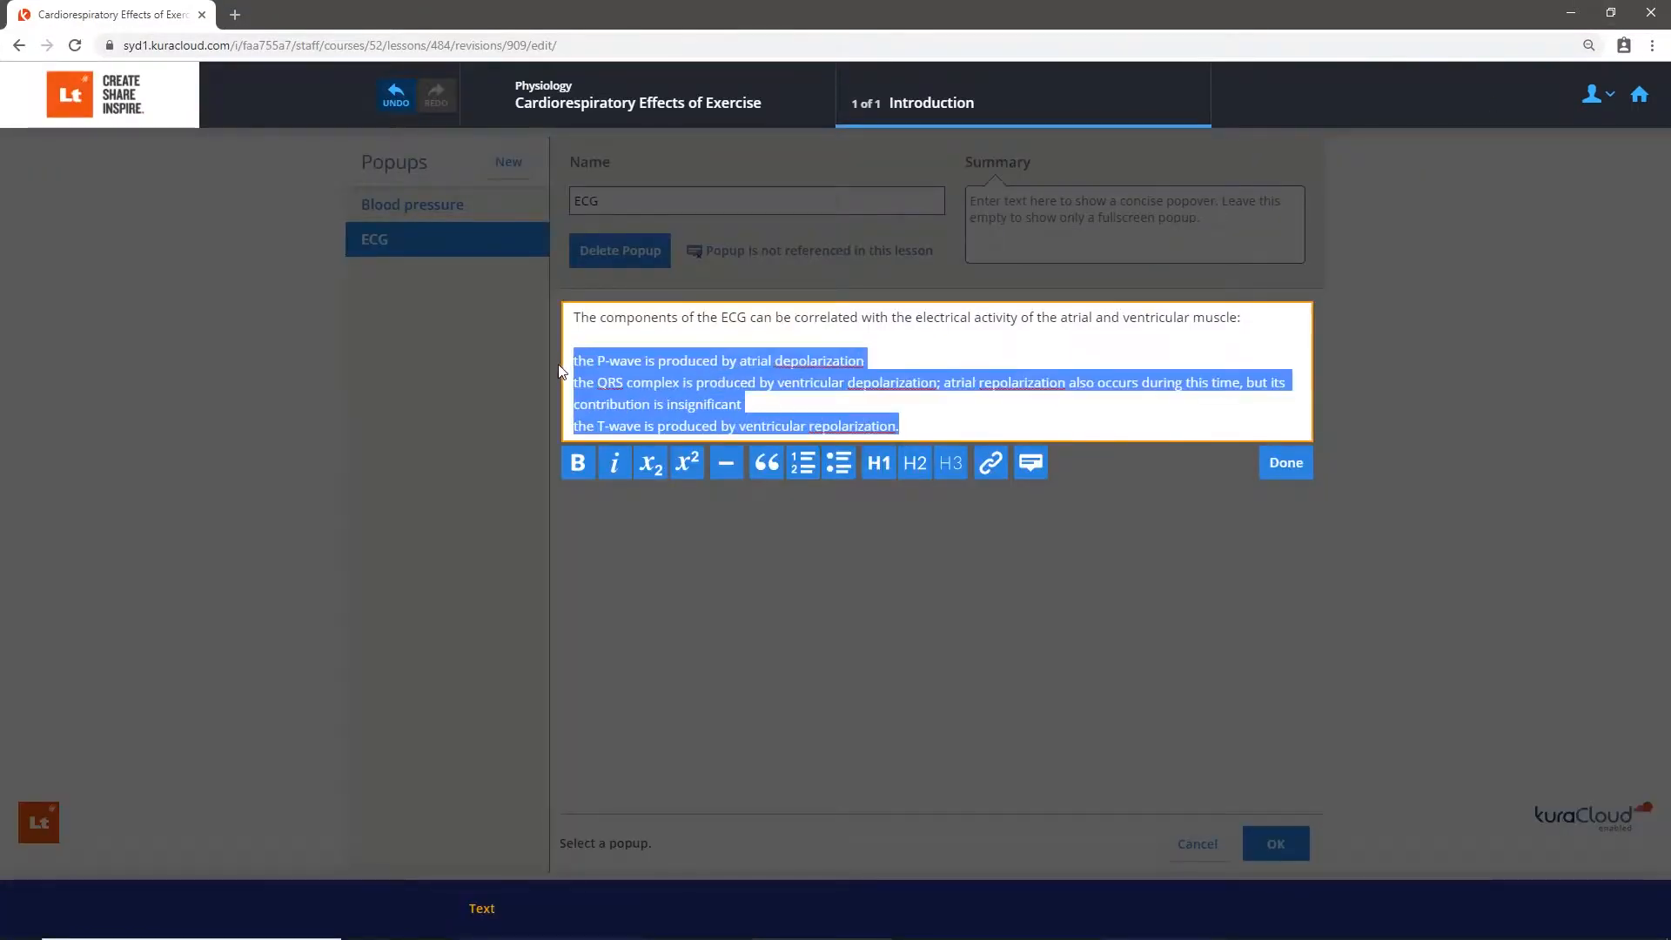
click(841, 465)
click(1296, 474)
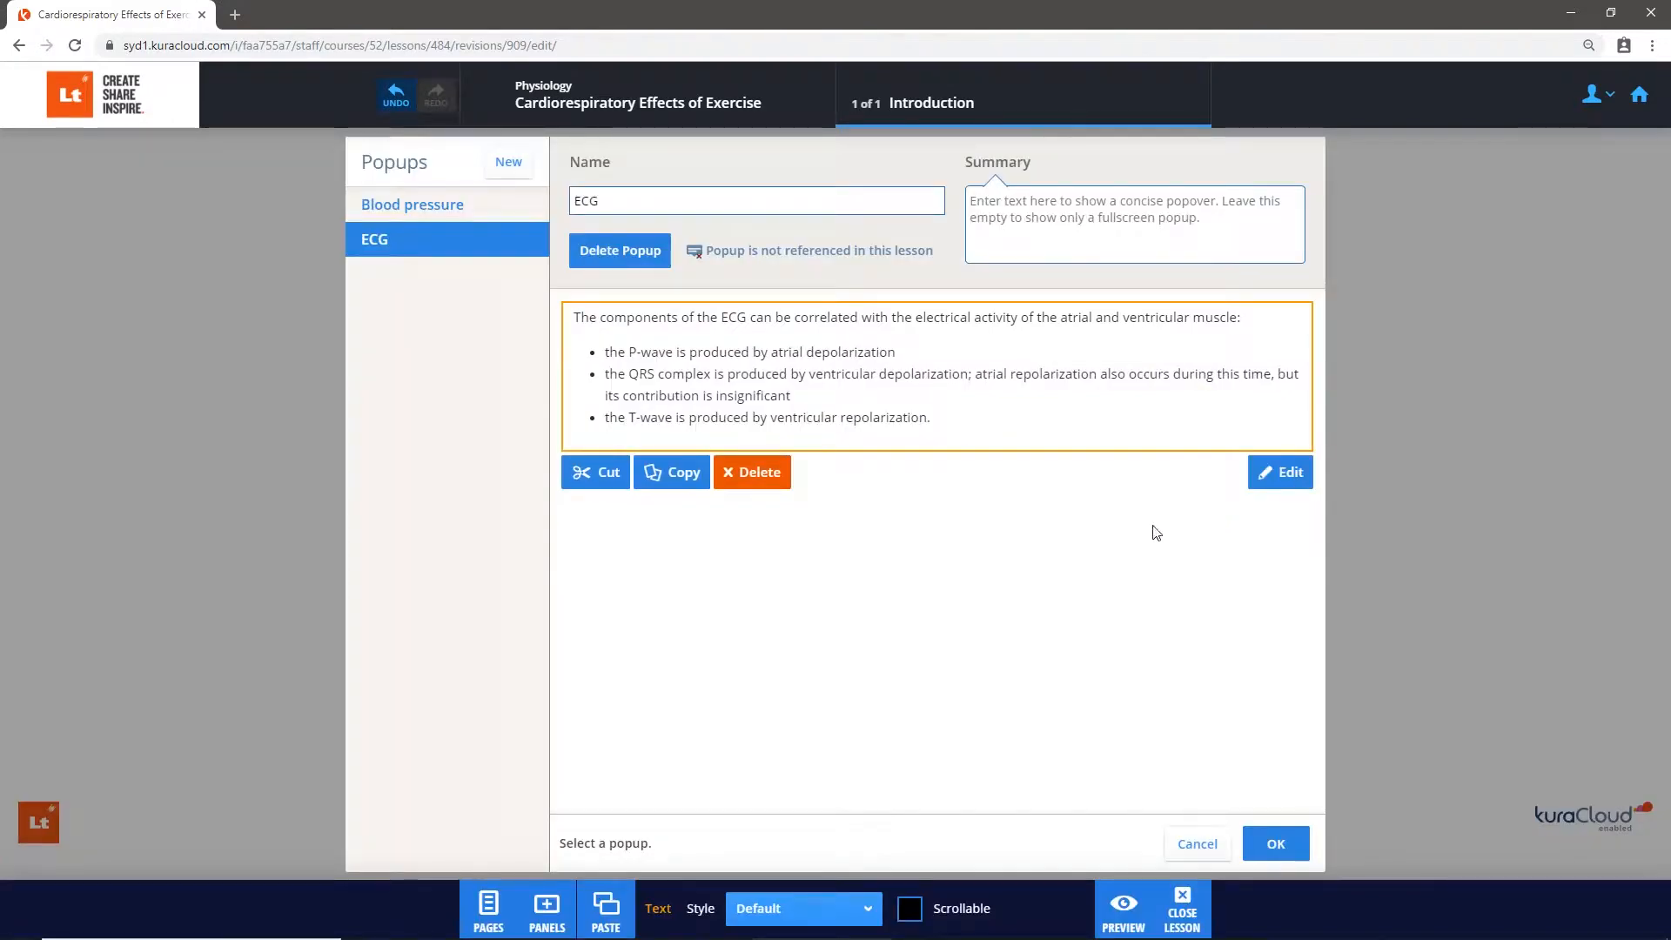
click(1295, 849)
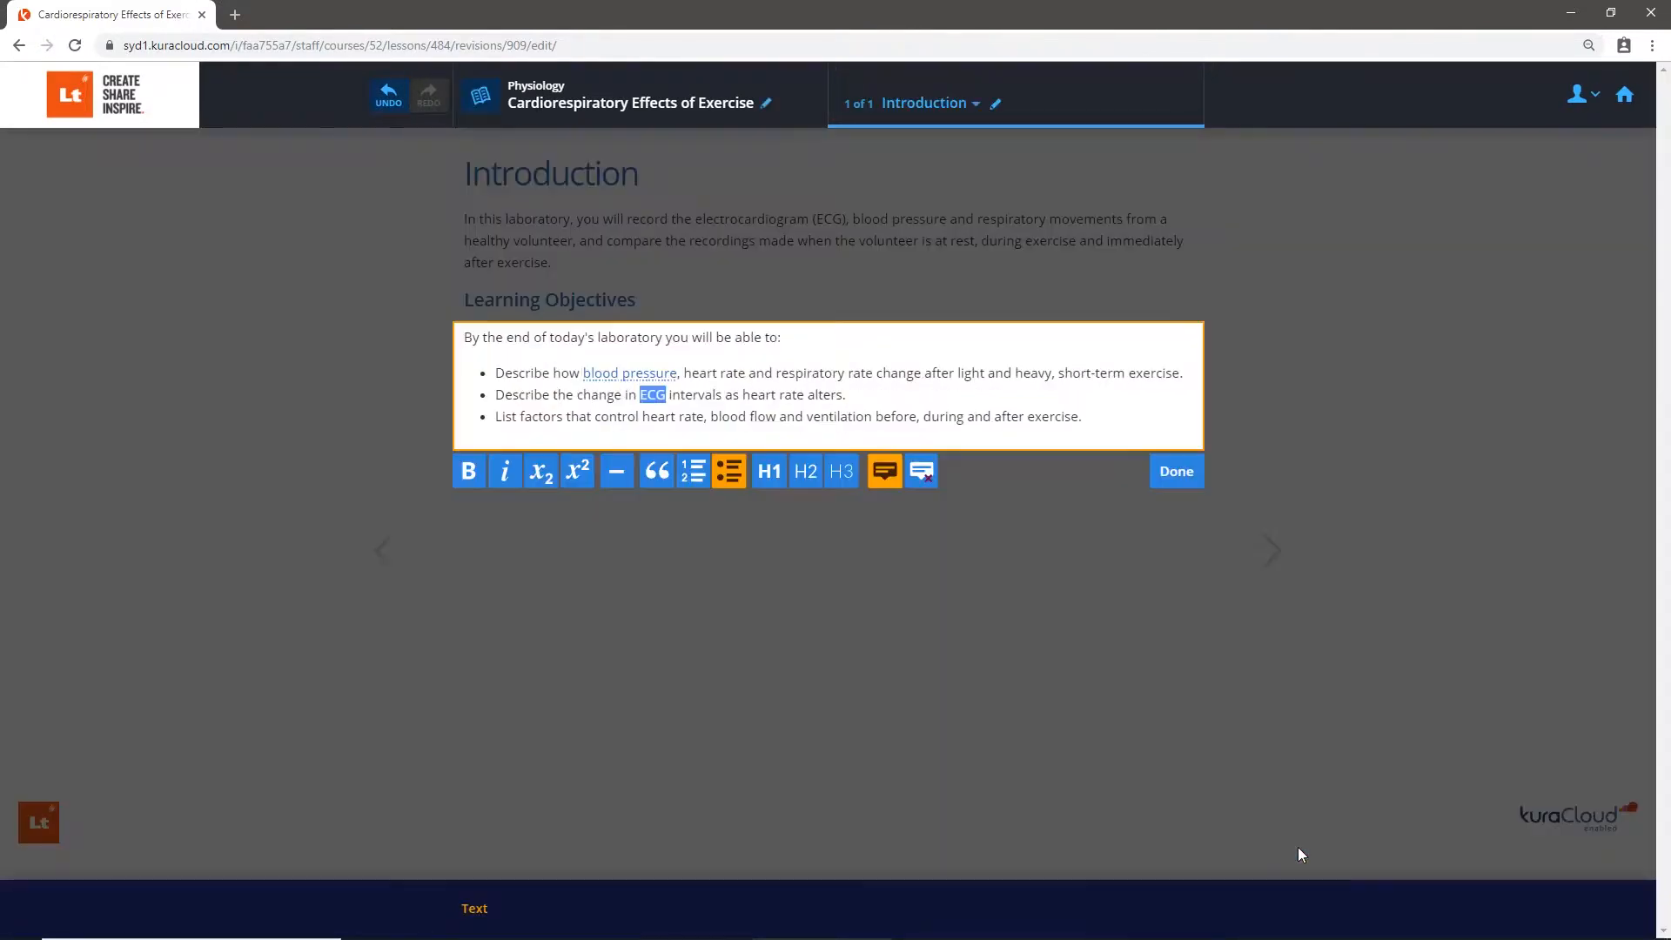
click(1193, 488)
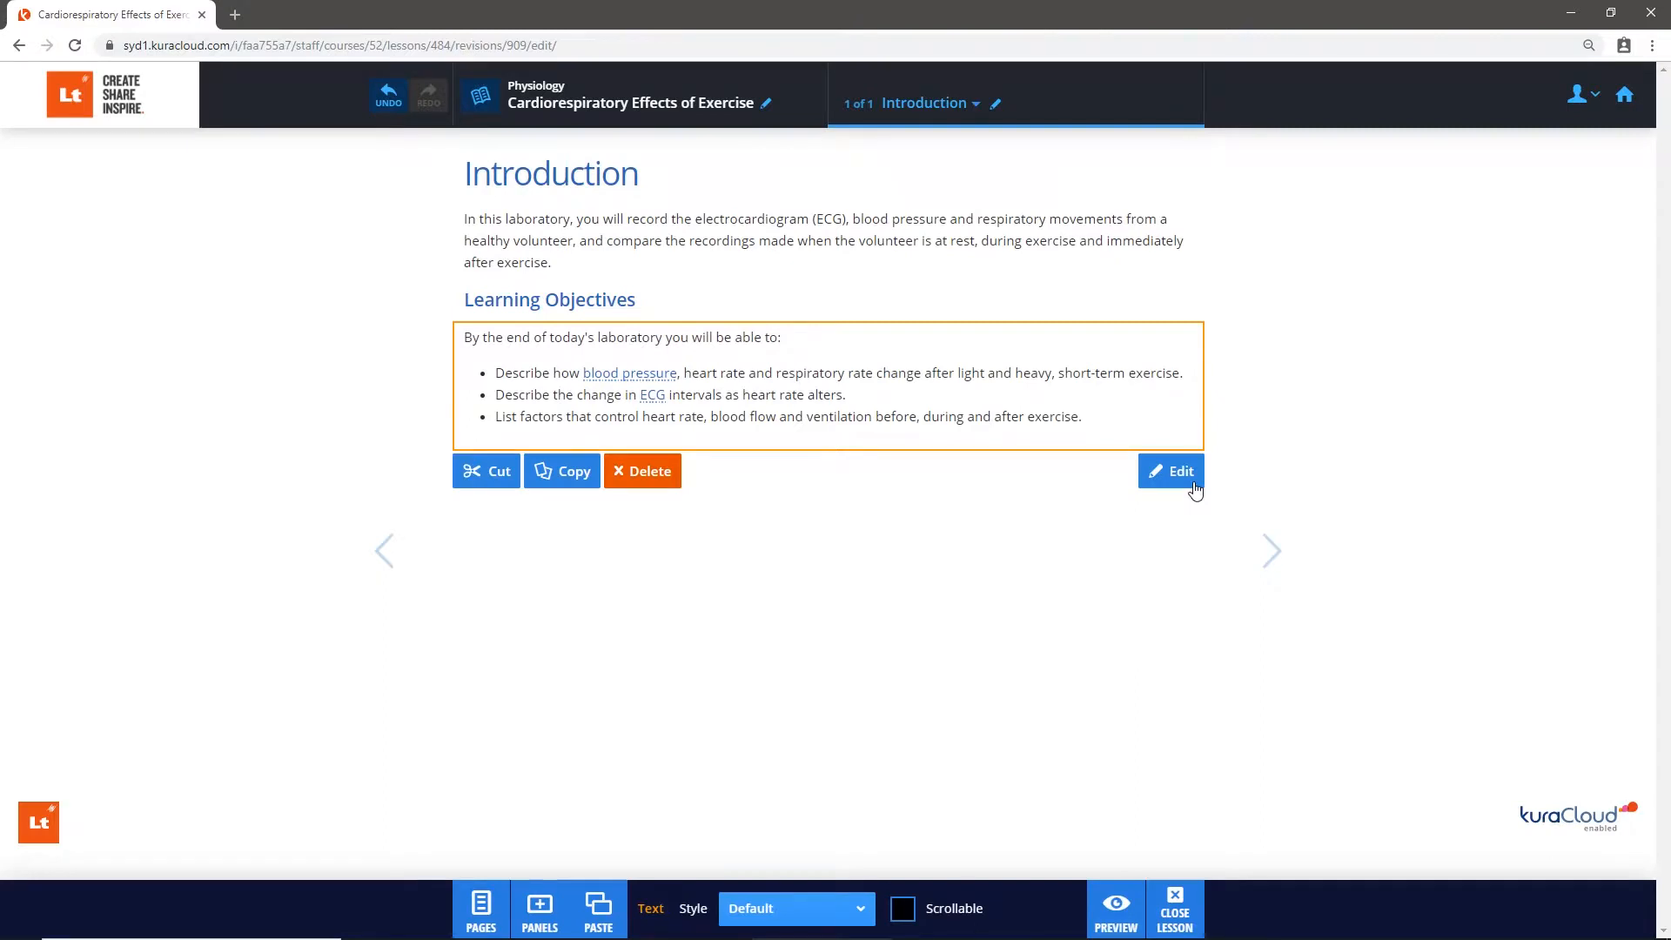
- Preview the lesson page and check the blood pressure and ECG popups, then return to editing
click(1116, 909)
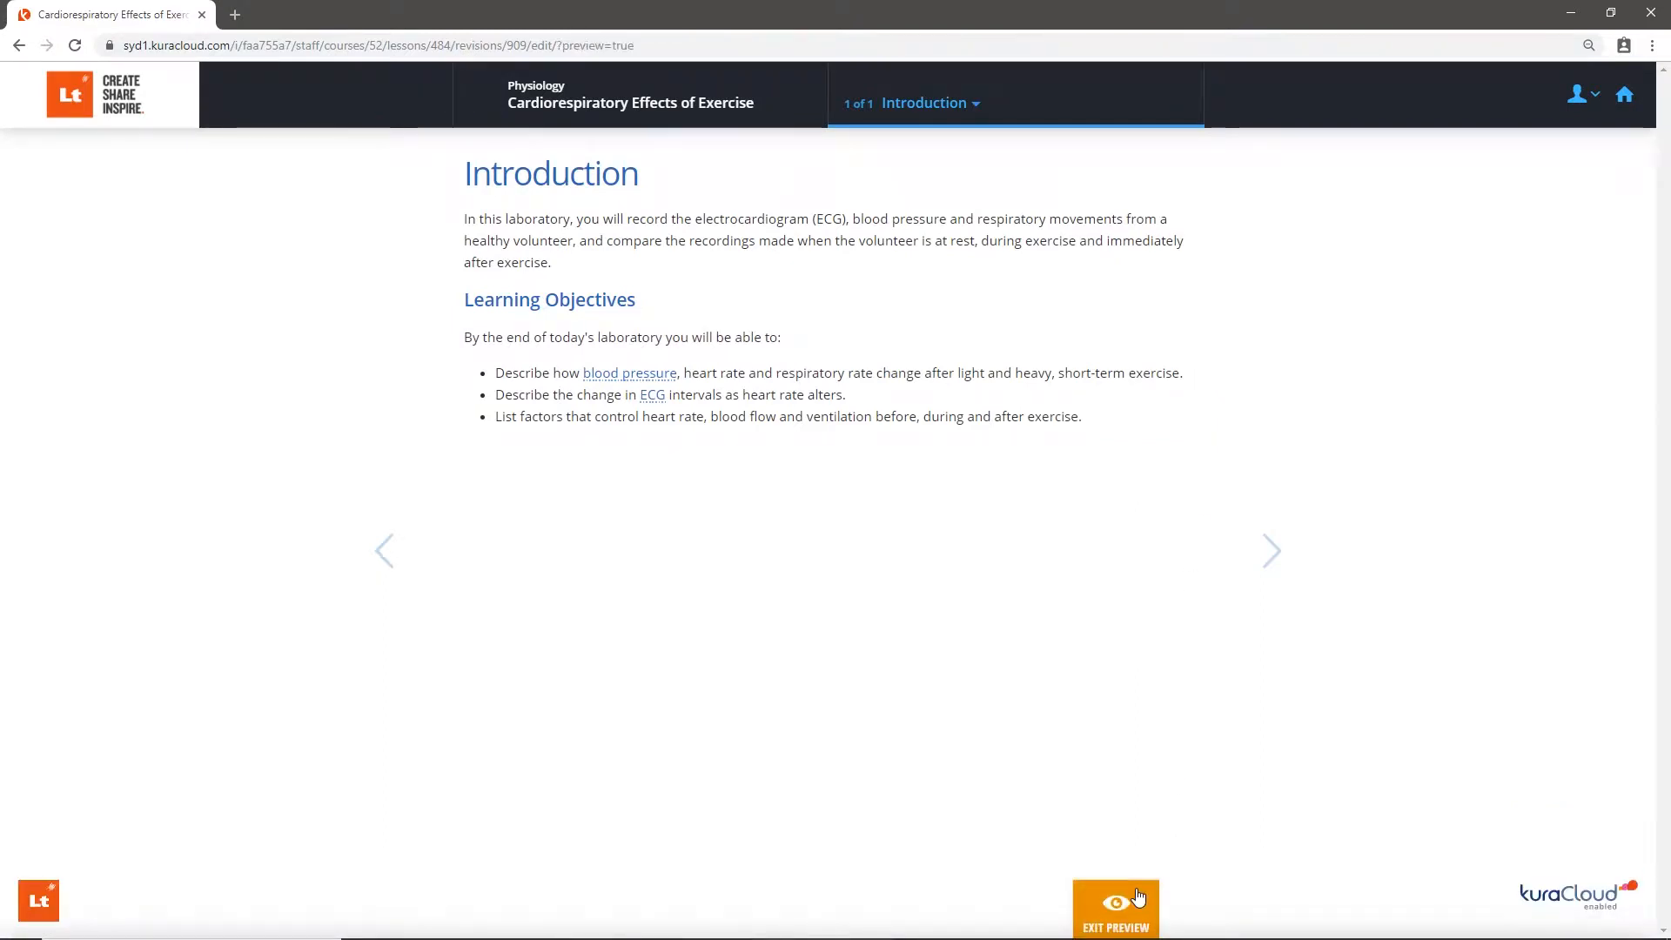
click(661, 373)
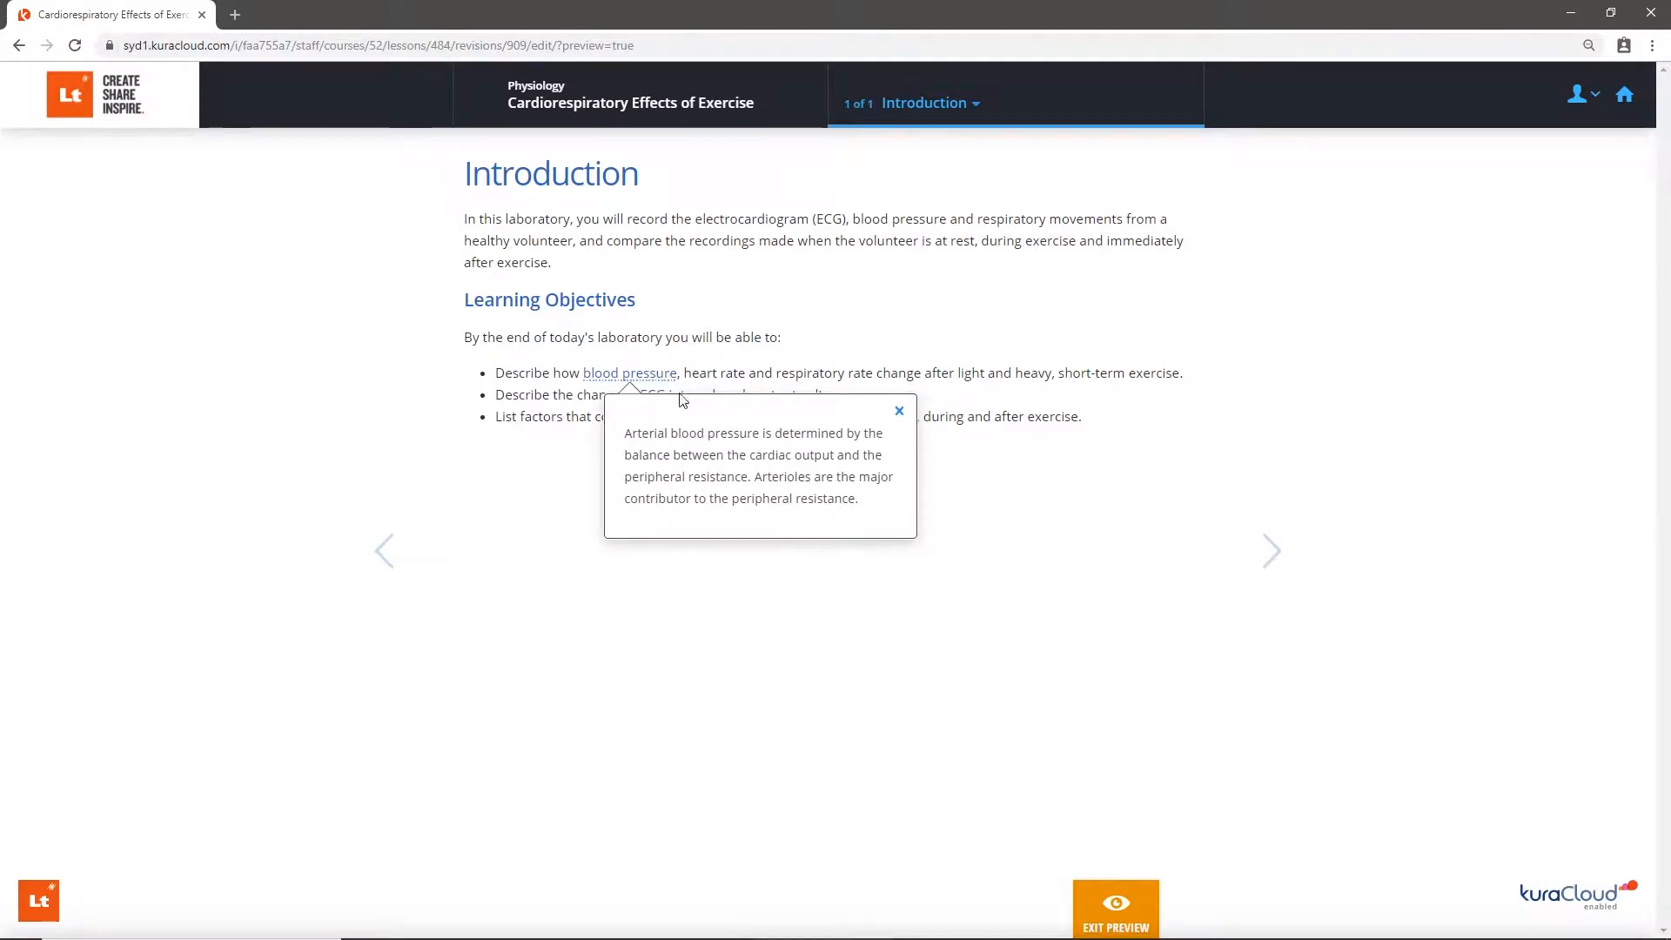
click(898, 412)
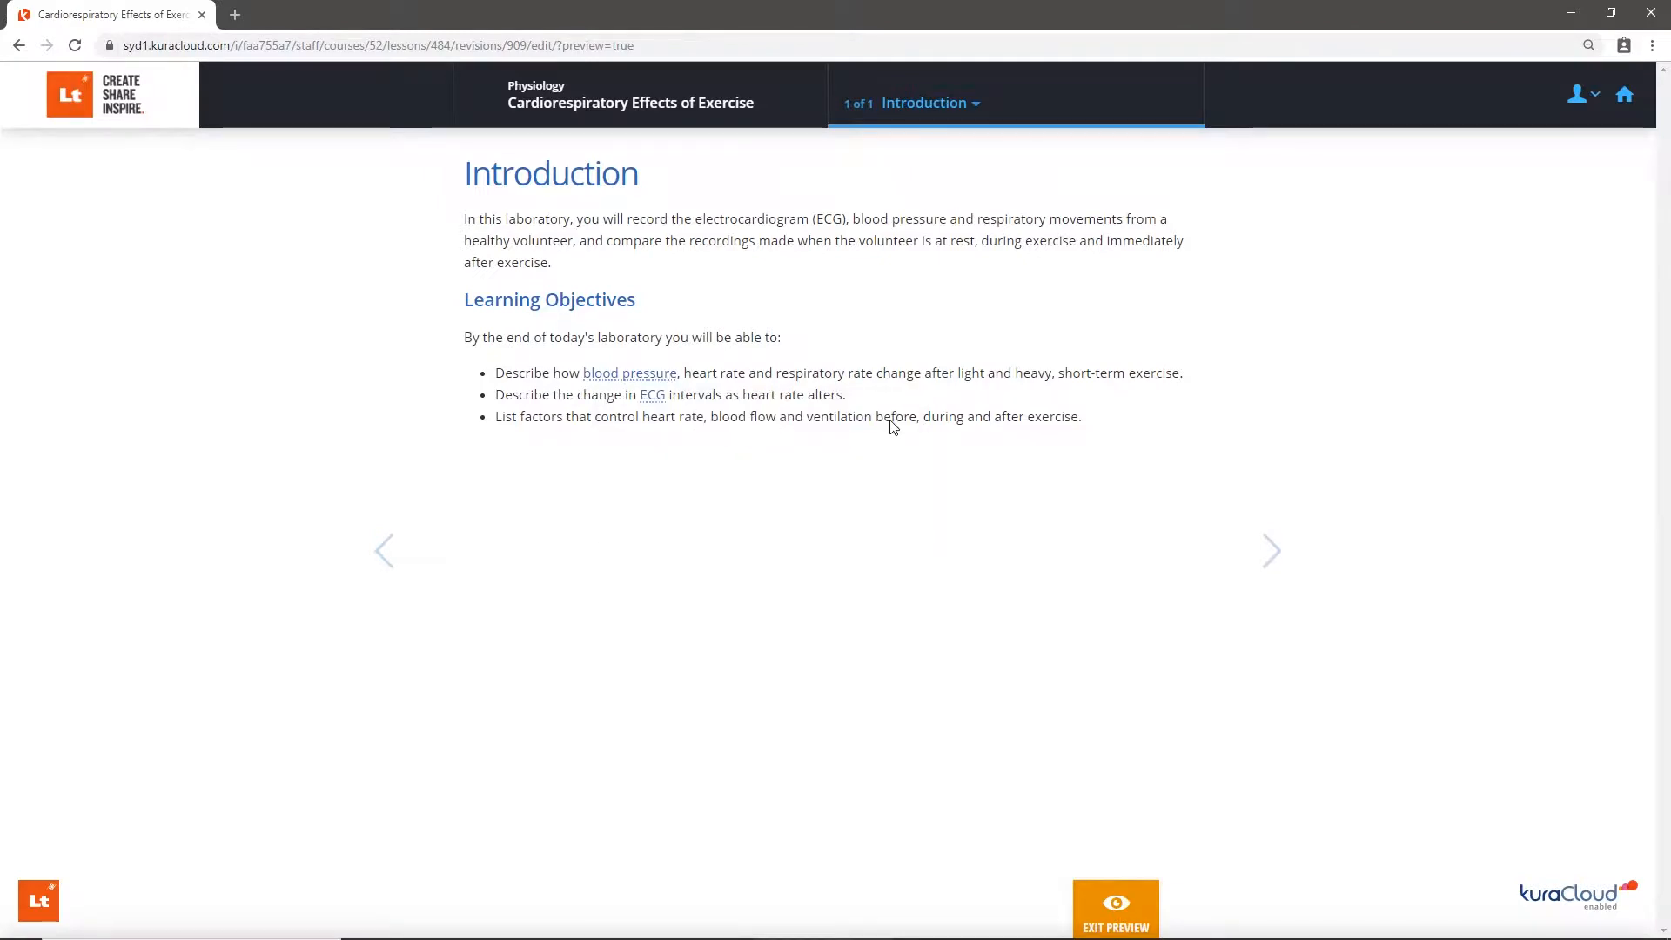
click(659, 402)
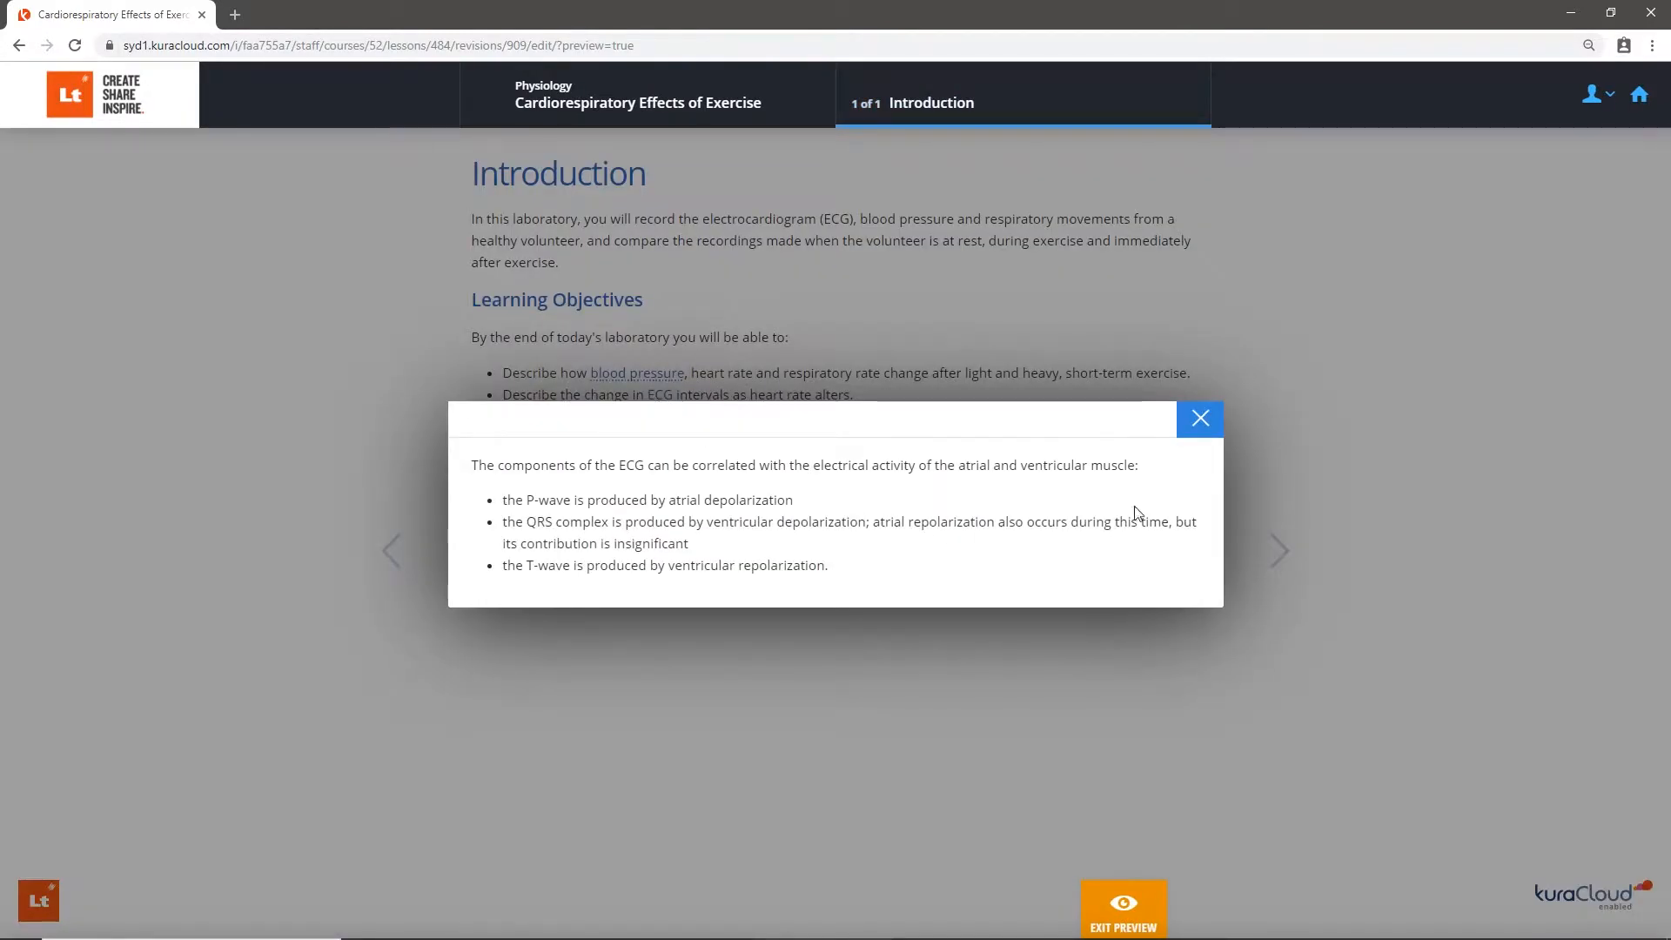
click(1201, 419)
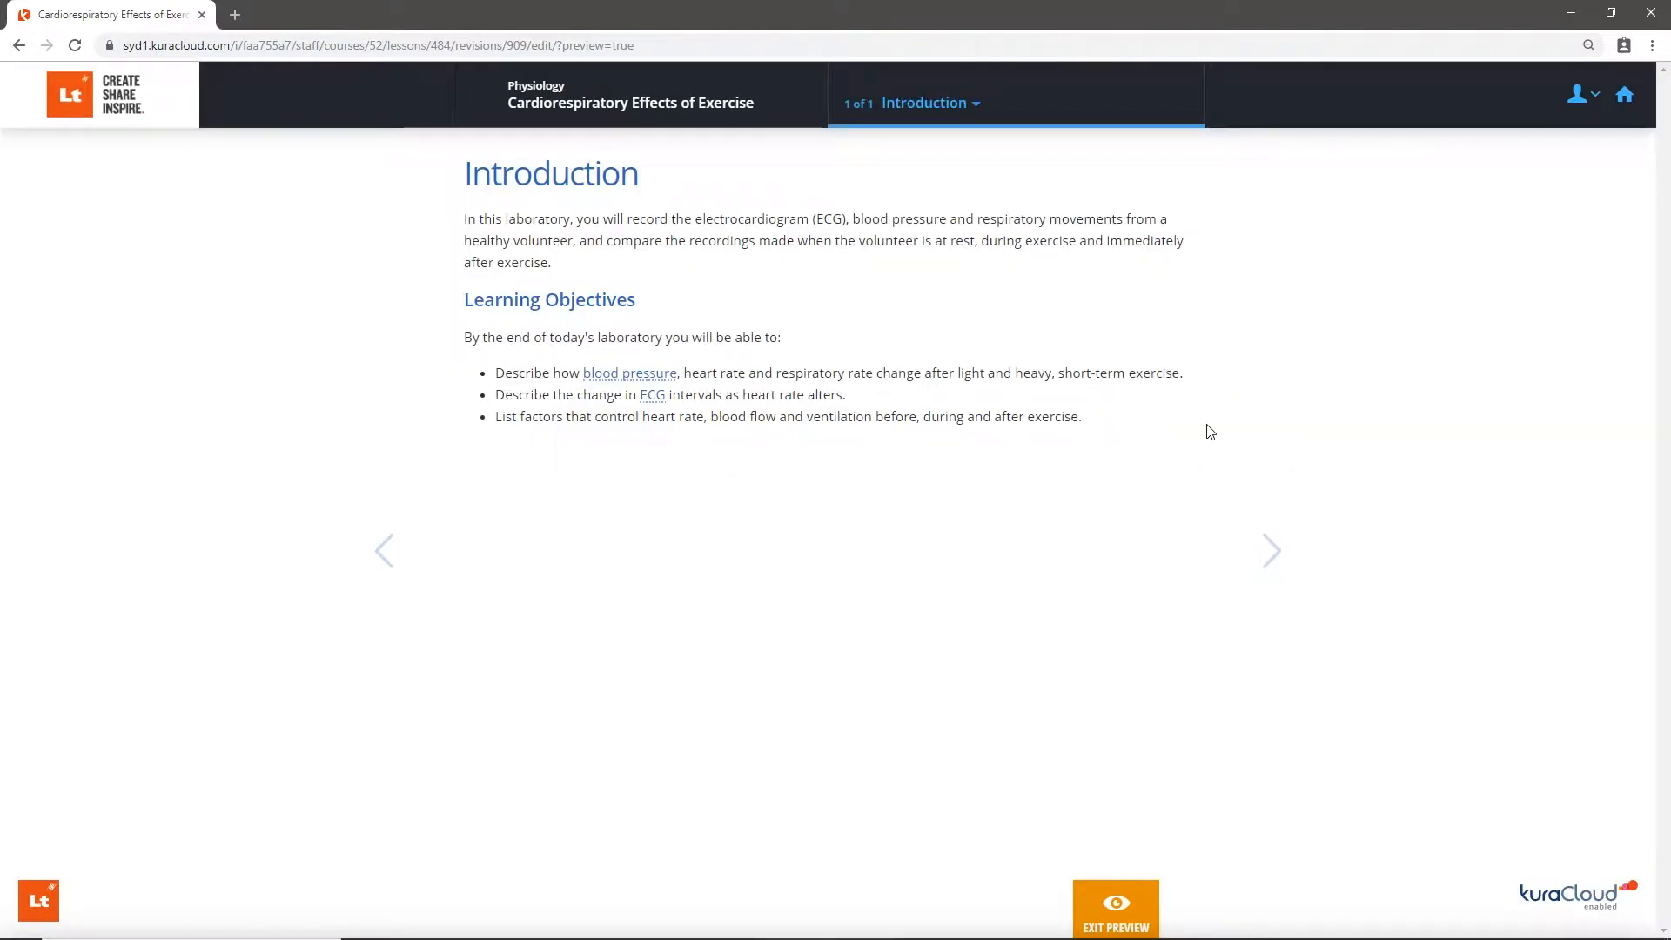
click(1142, 896)
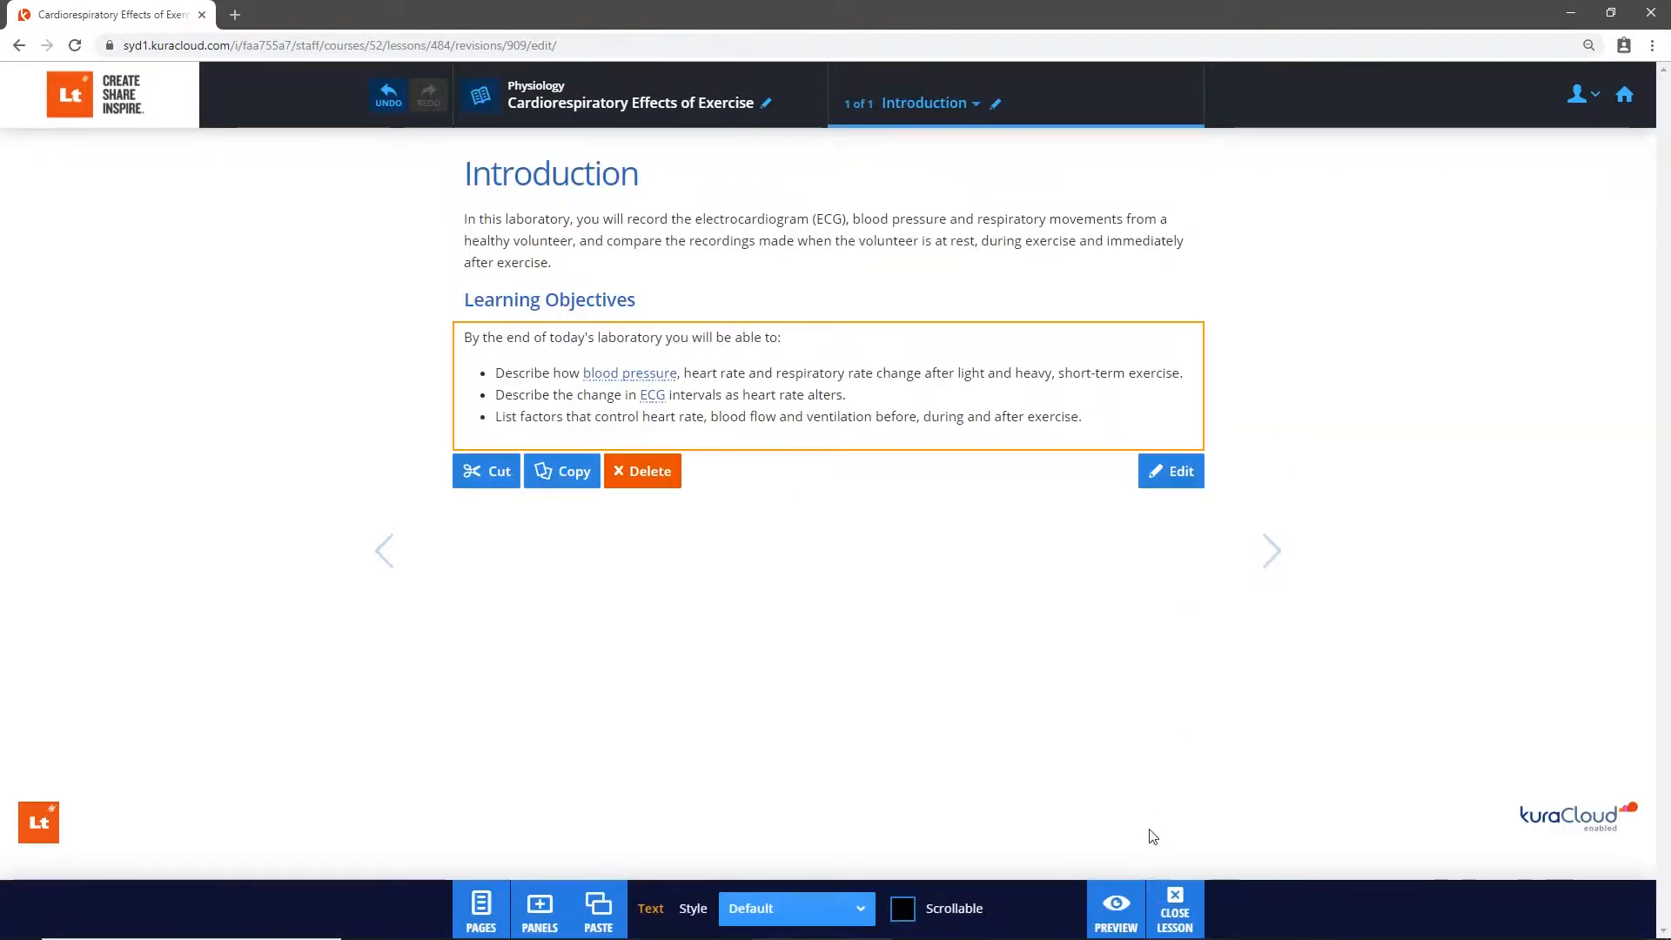
- Close the Background window and open the images folder of the Cardiorespiratory Effects of Exercise experiment in File Explorer
click(1141, 560)
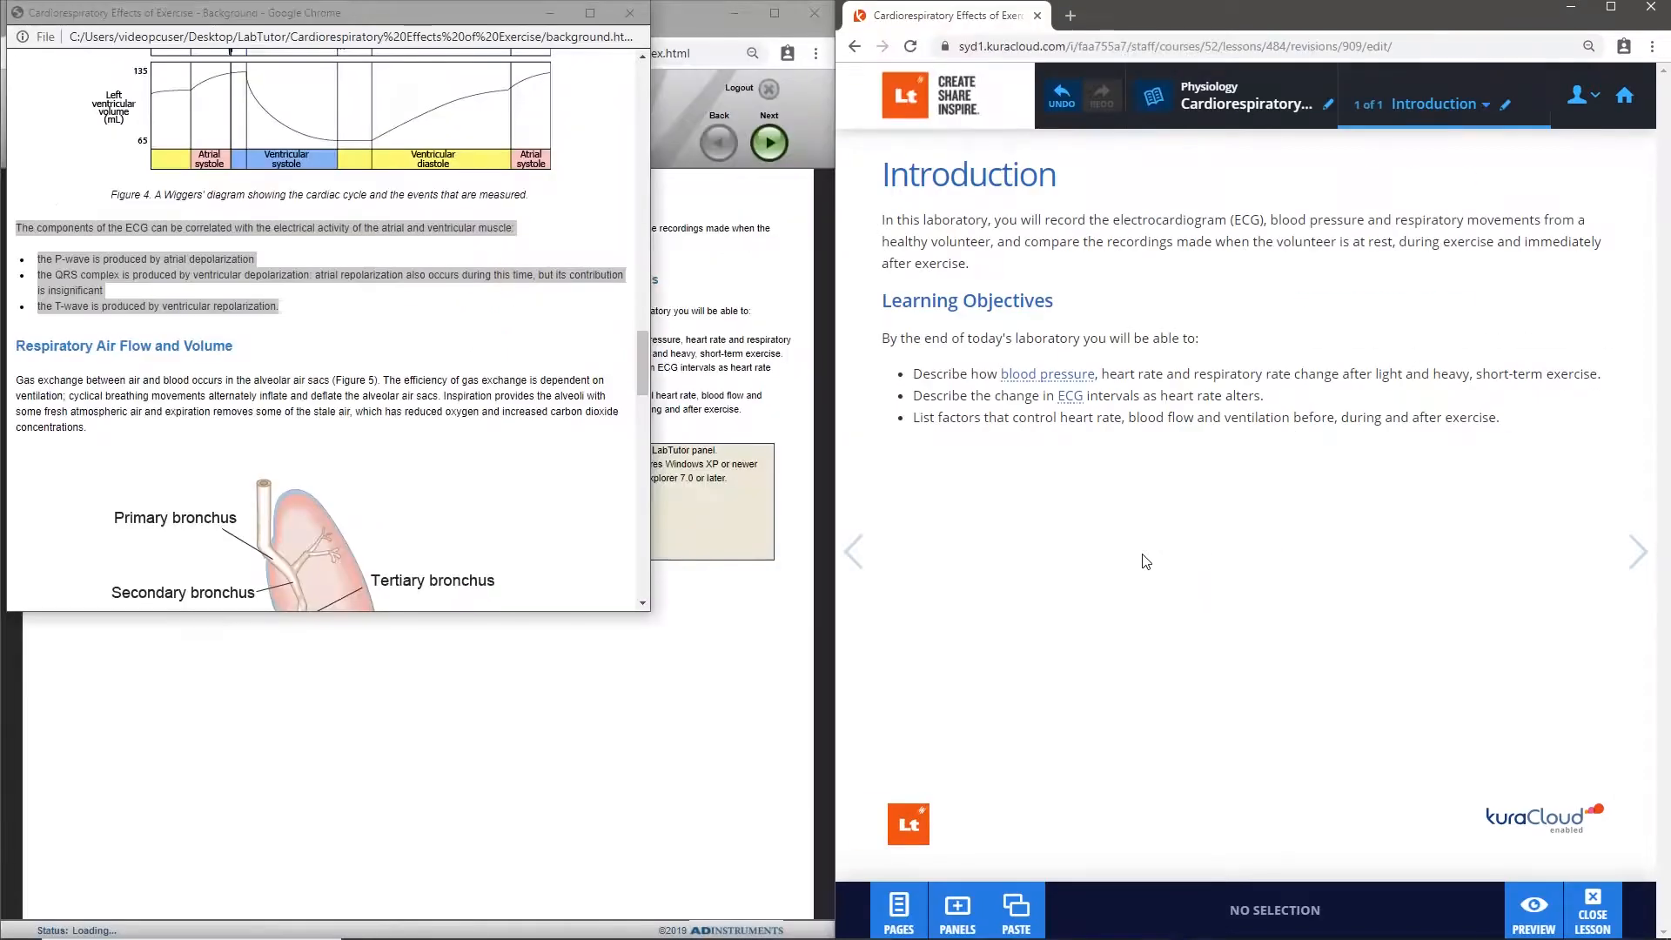
click(629, 13)
drag(628, 18, 630, 71)
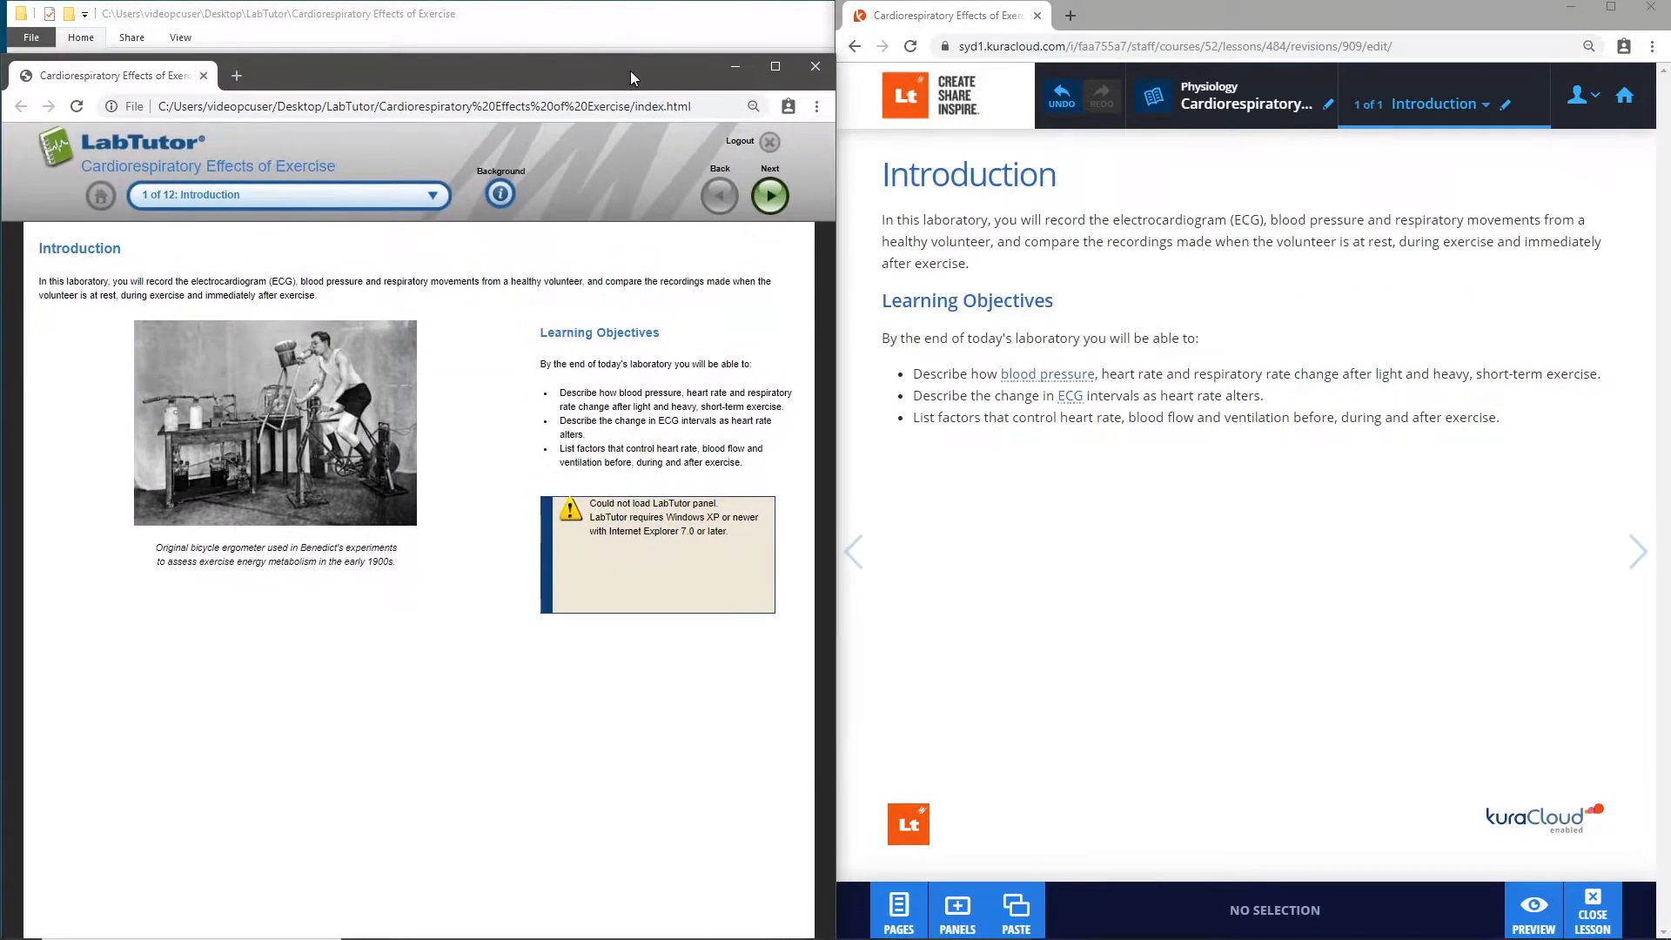
click(576, 20)
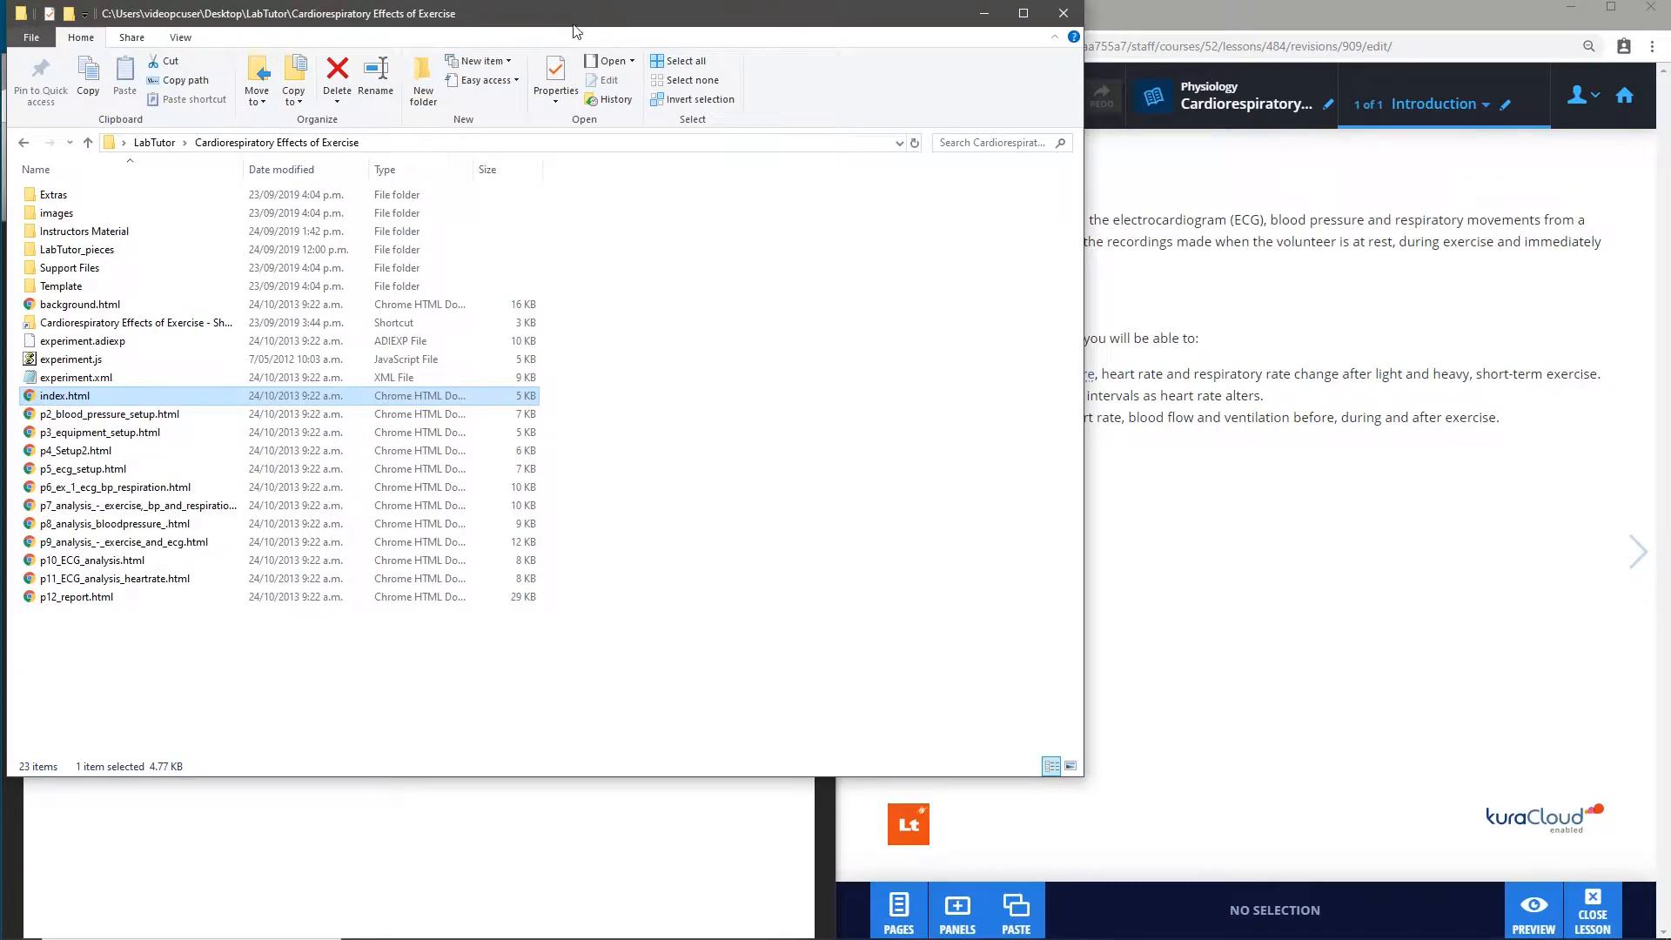
double_click(92, 213)
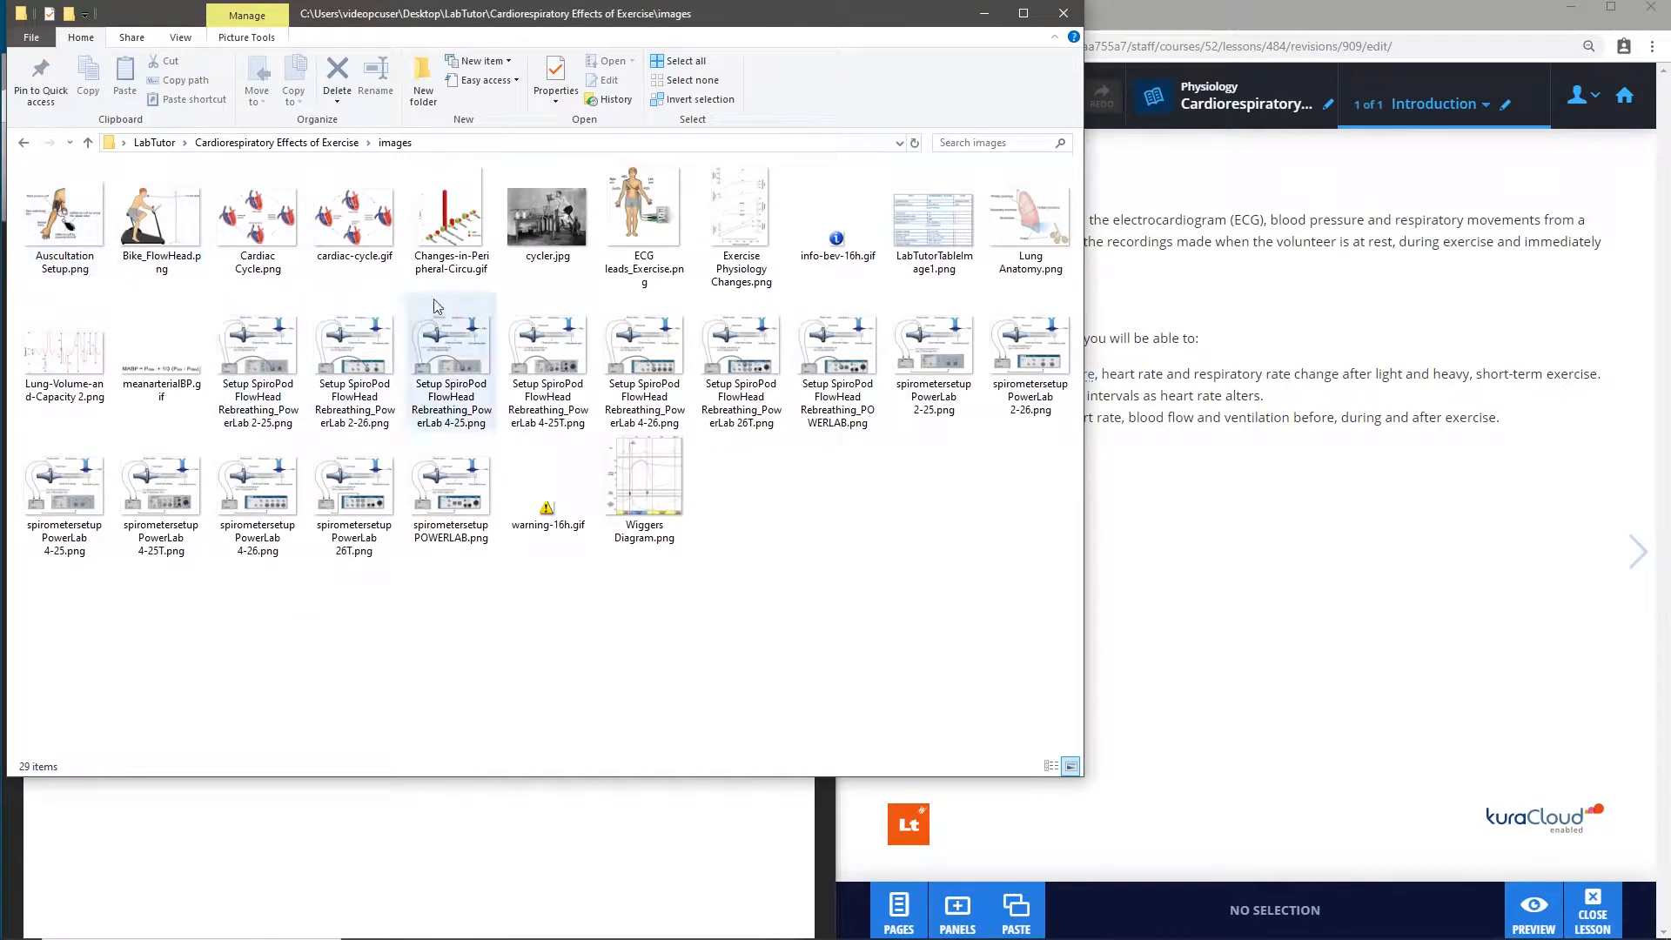
- Add cycler.jpg from the images folder to the lesson page as an Image panel below the learning objectives
click(558, 220)
drag(558, 220, 1250, 457)
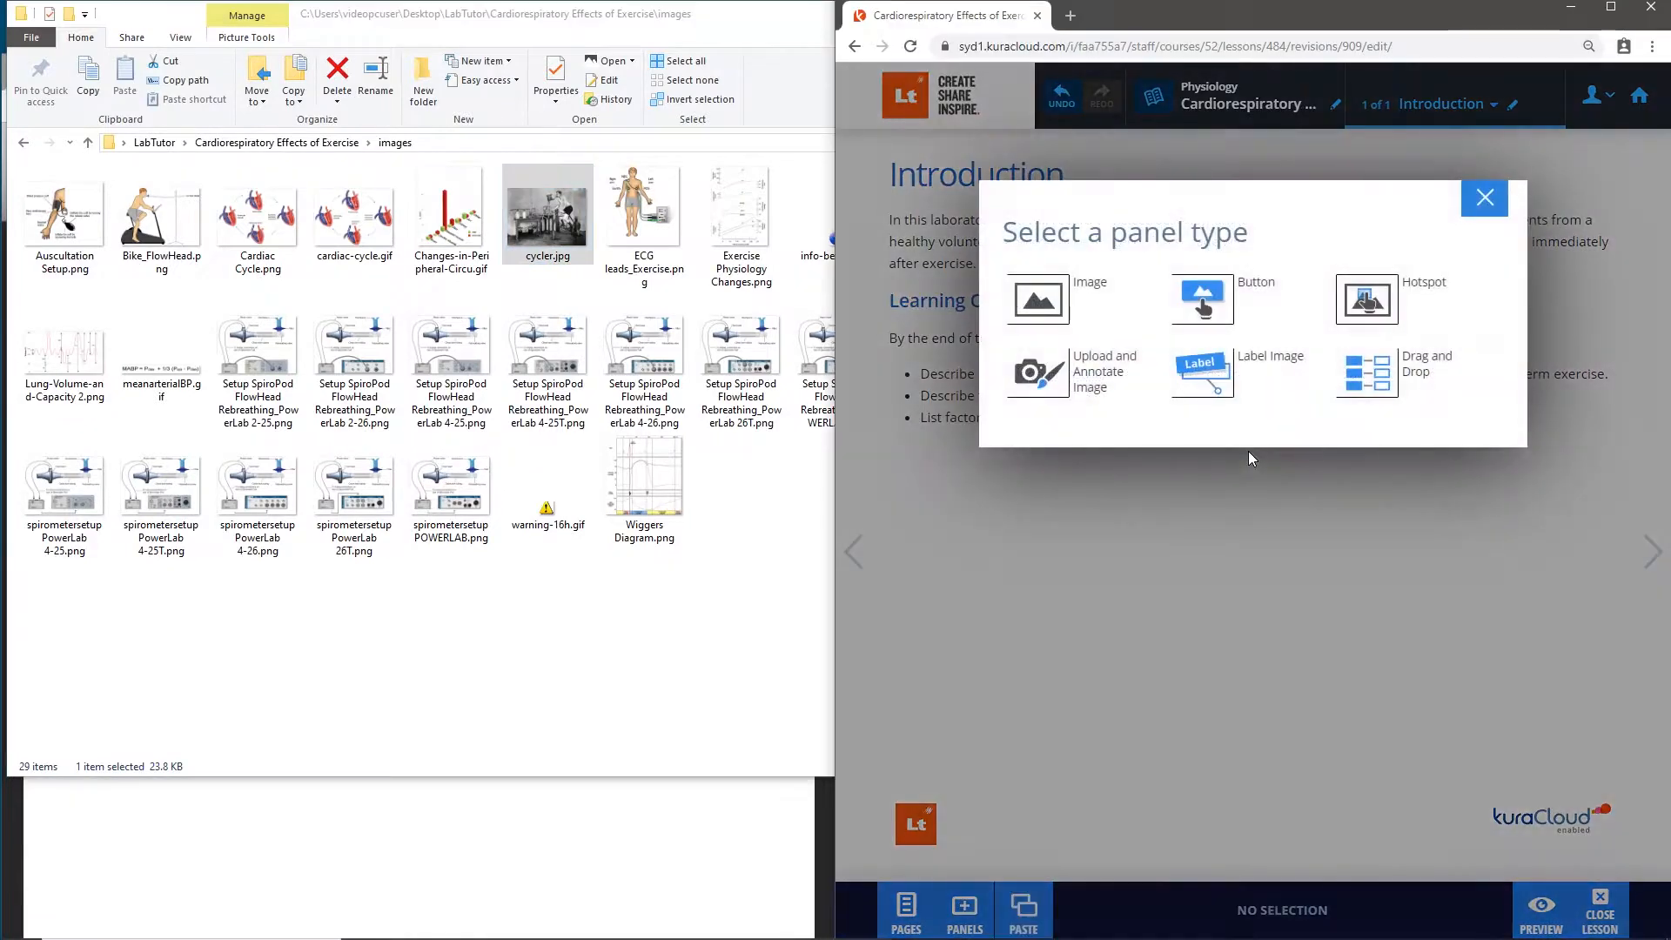
click(1047, 301)
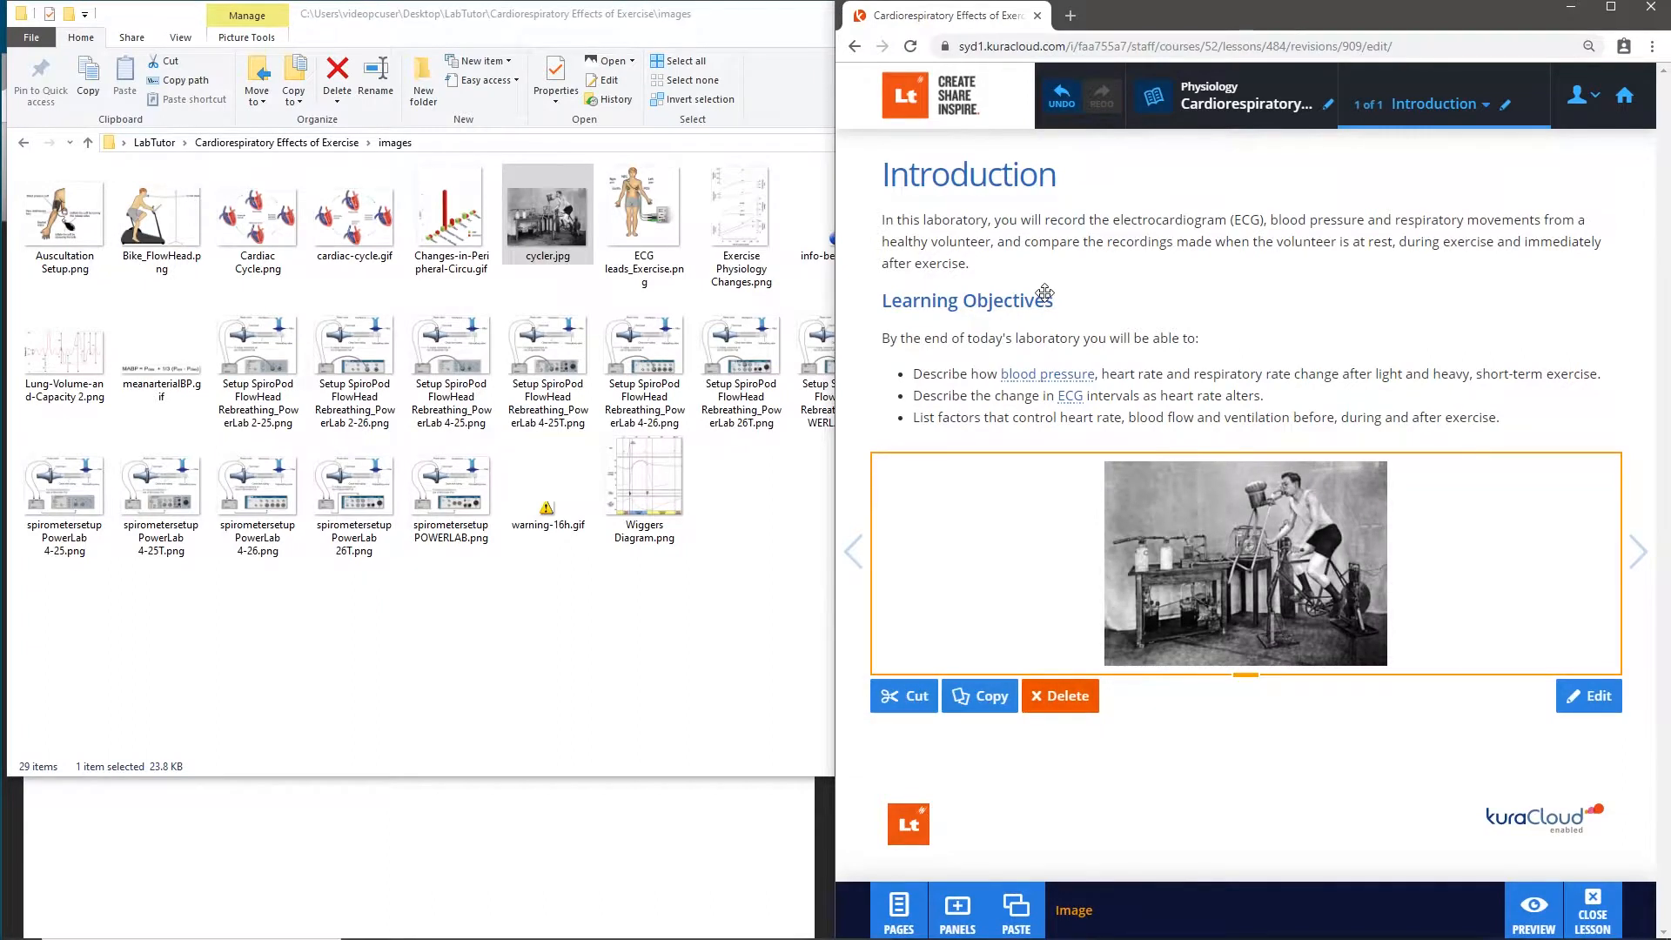
- Place the cycler image to the left of the objectives list and move the Learning Objectives heading above the list beside the image
drag(1243, 540, 868, 350)
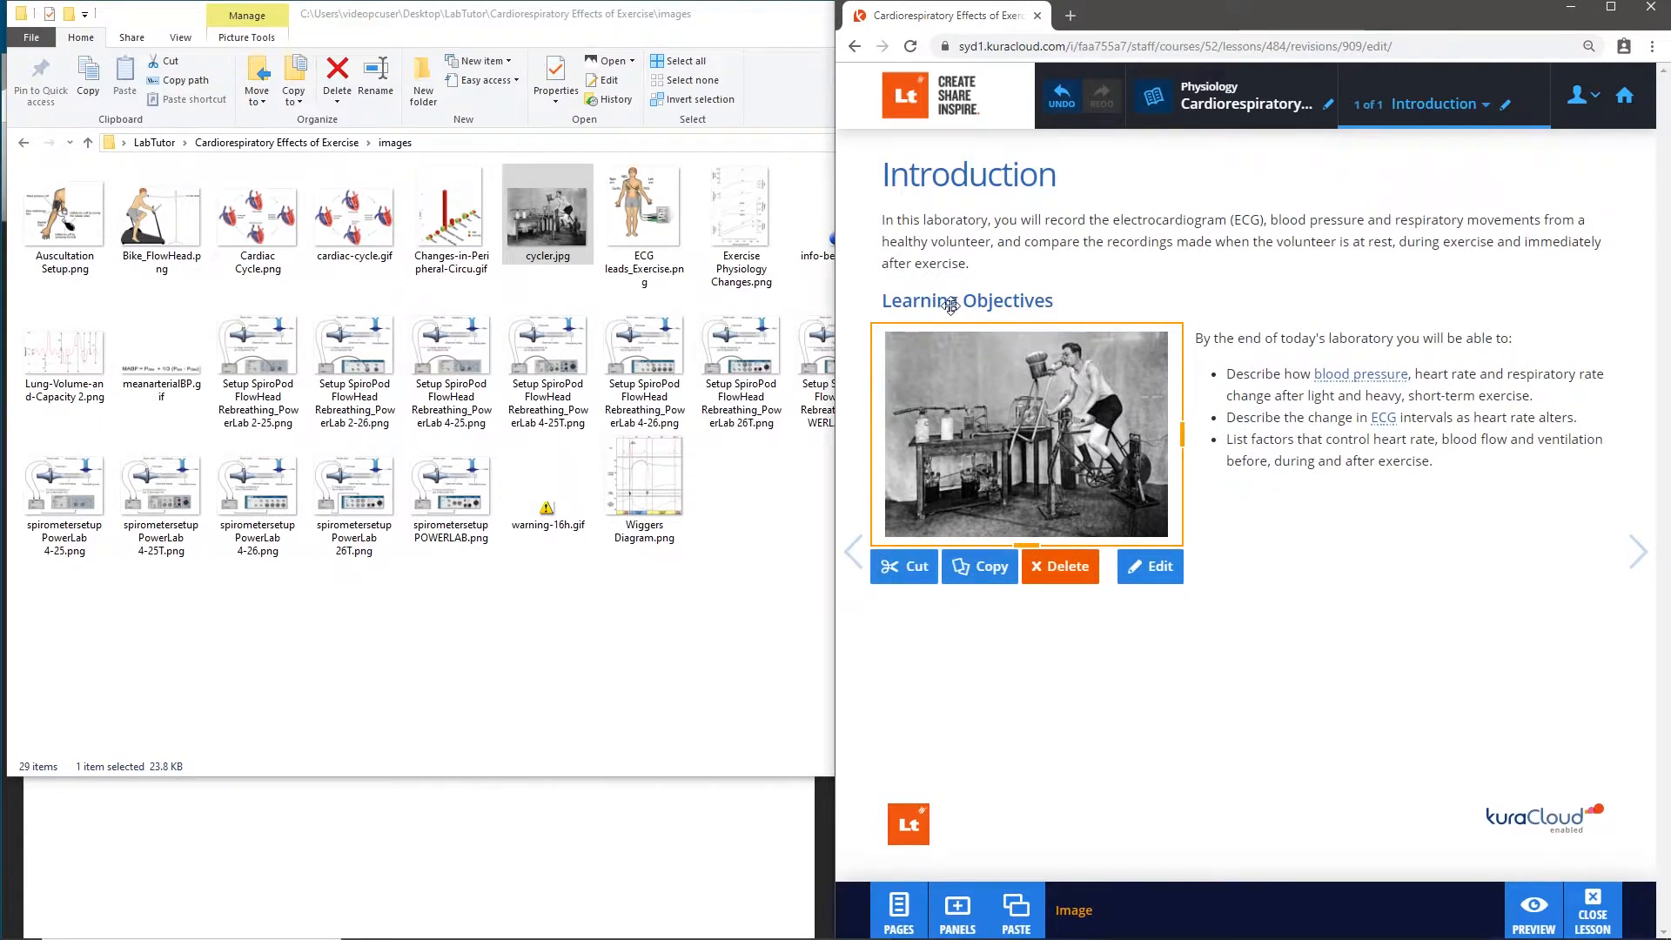
drag(948, 304, 1254, 339)
click(1161, 394)
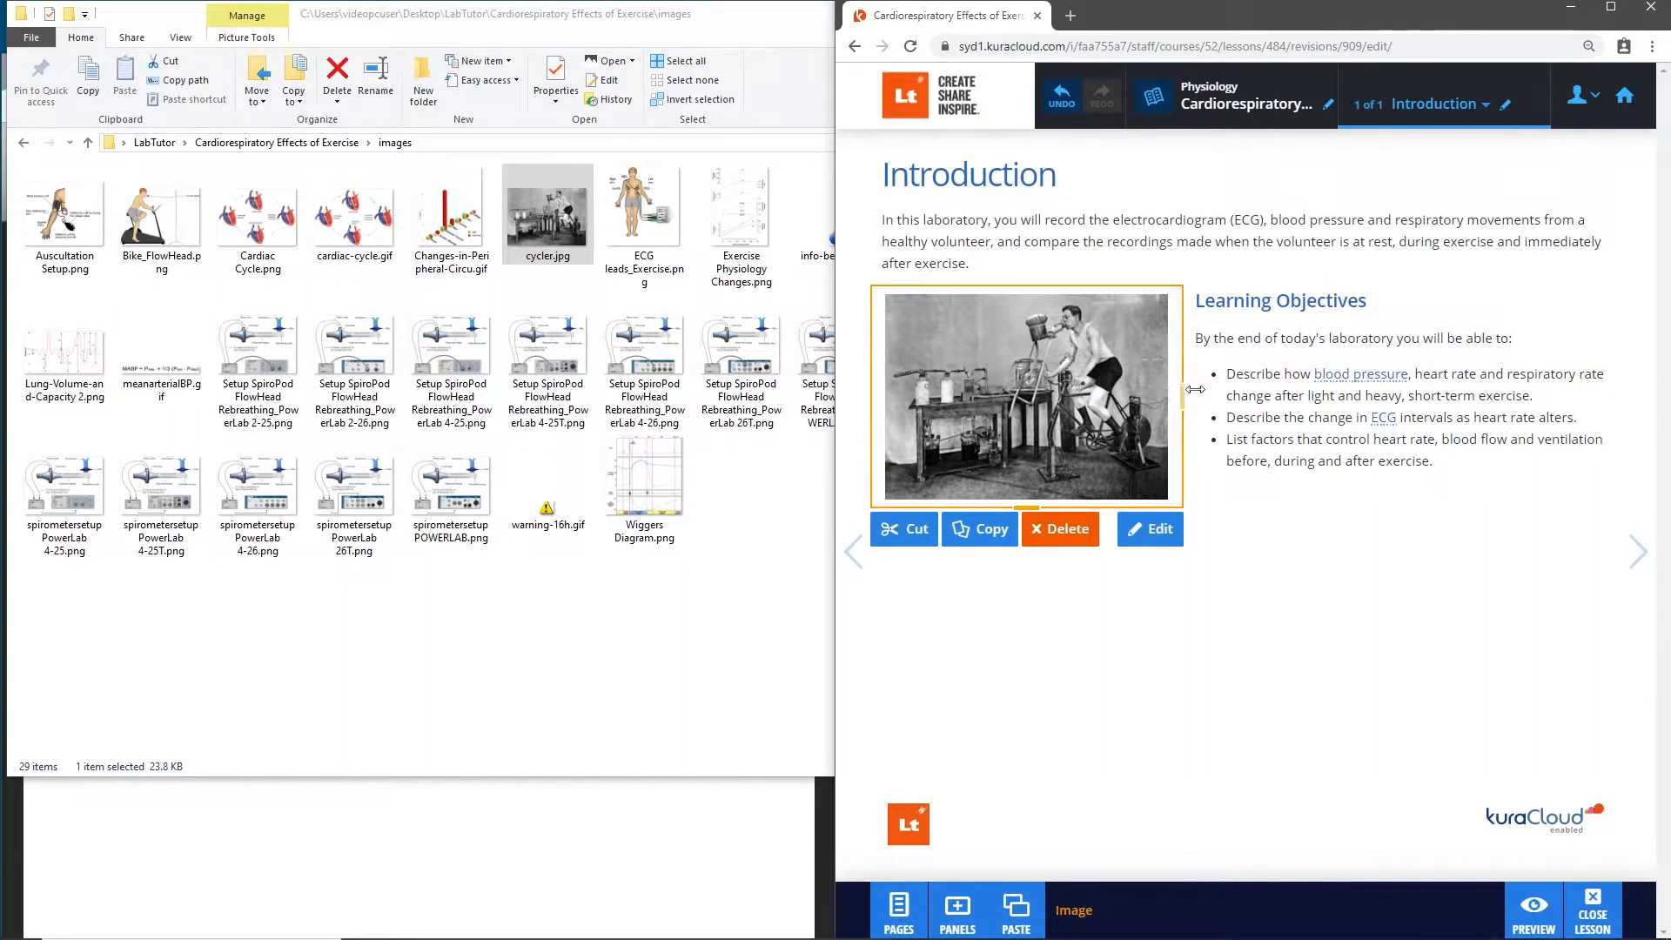
- Widen and heighten the cycler image panel beside the Learning Objectives so the picture fills nearly half the page width
drag(1182, 392, 1222, 389)
drag(1067, 505, 1076, 562)
click(1098, 663)
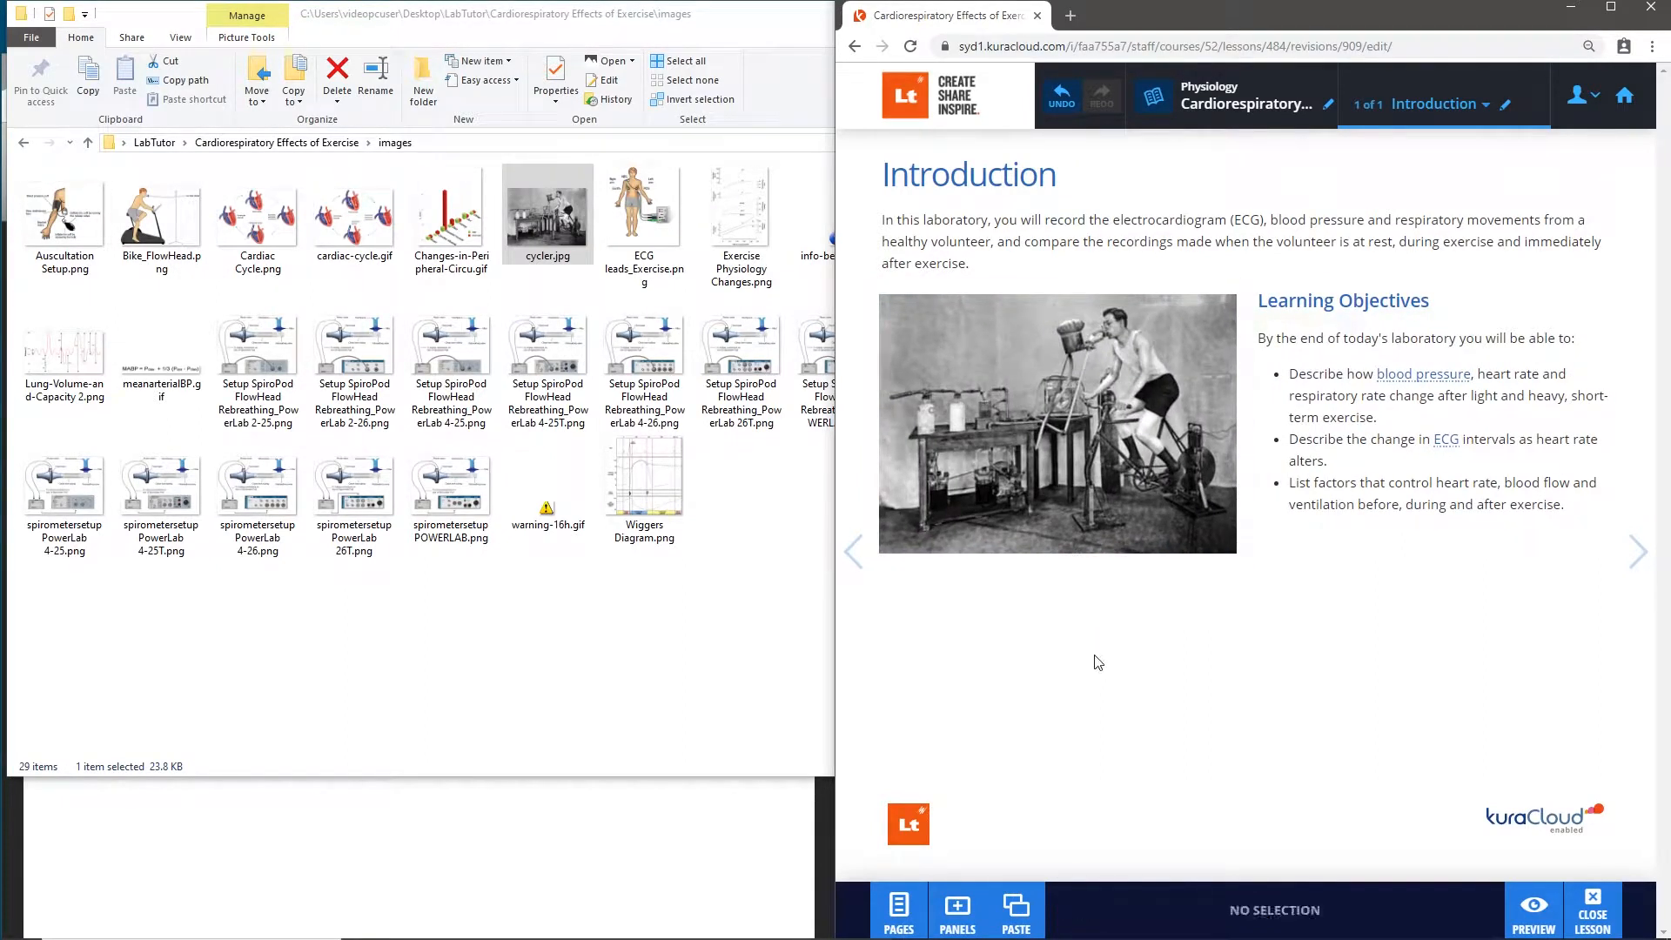
- Switch to the LabTutor Introduction page and copy the two-line caption below the bicycle ergometer image
click(579, 812)
drag(618, 83, 617, 31)
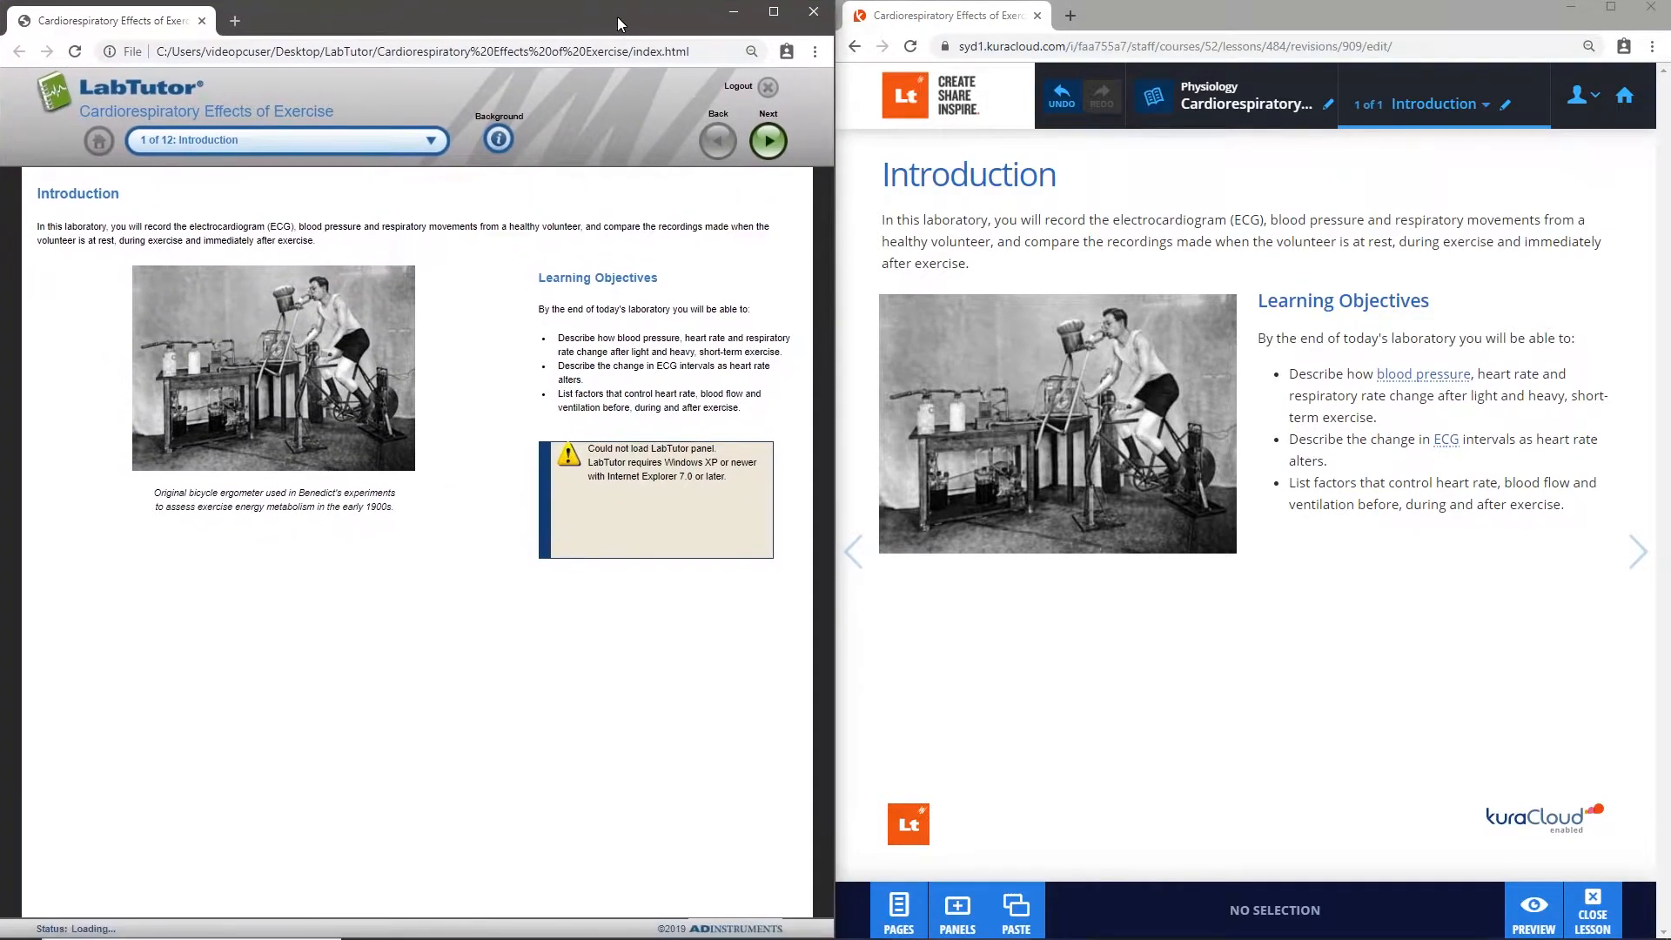
drag(156, 494, 396, 512)
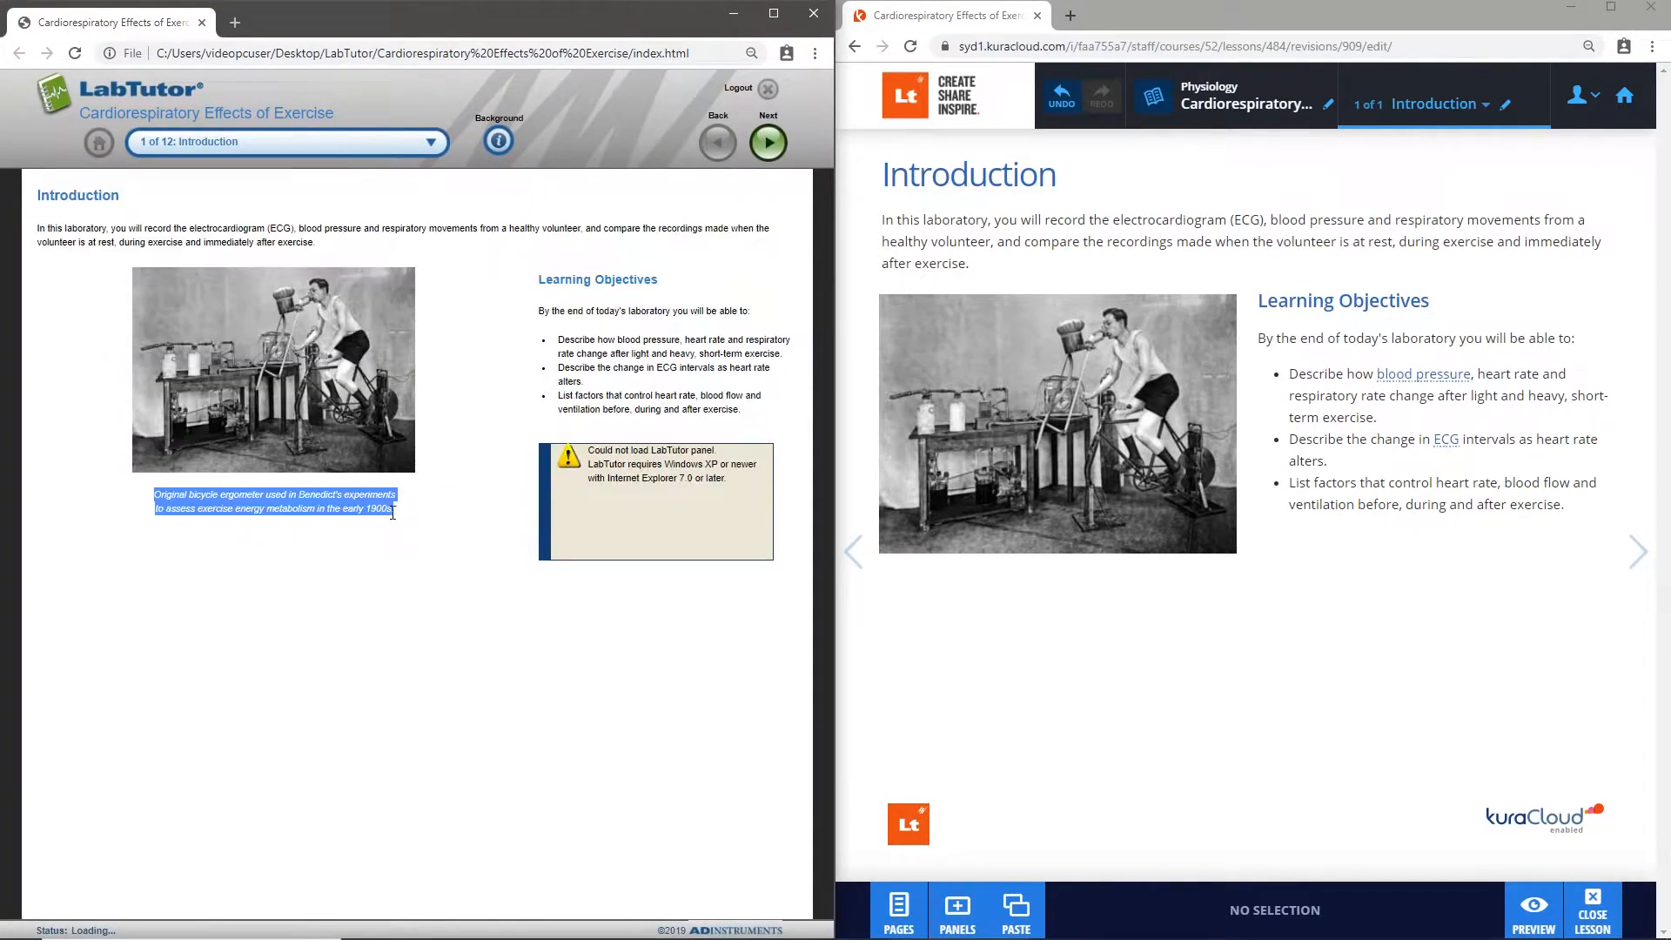
right_click(337, 501)
click(363, 509)
- Paste the copied text as the caption of the cycler image on the Lt Introduction page and finish editing the panel
click(1053, 484)
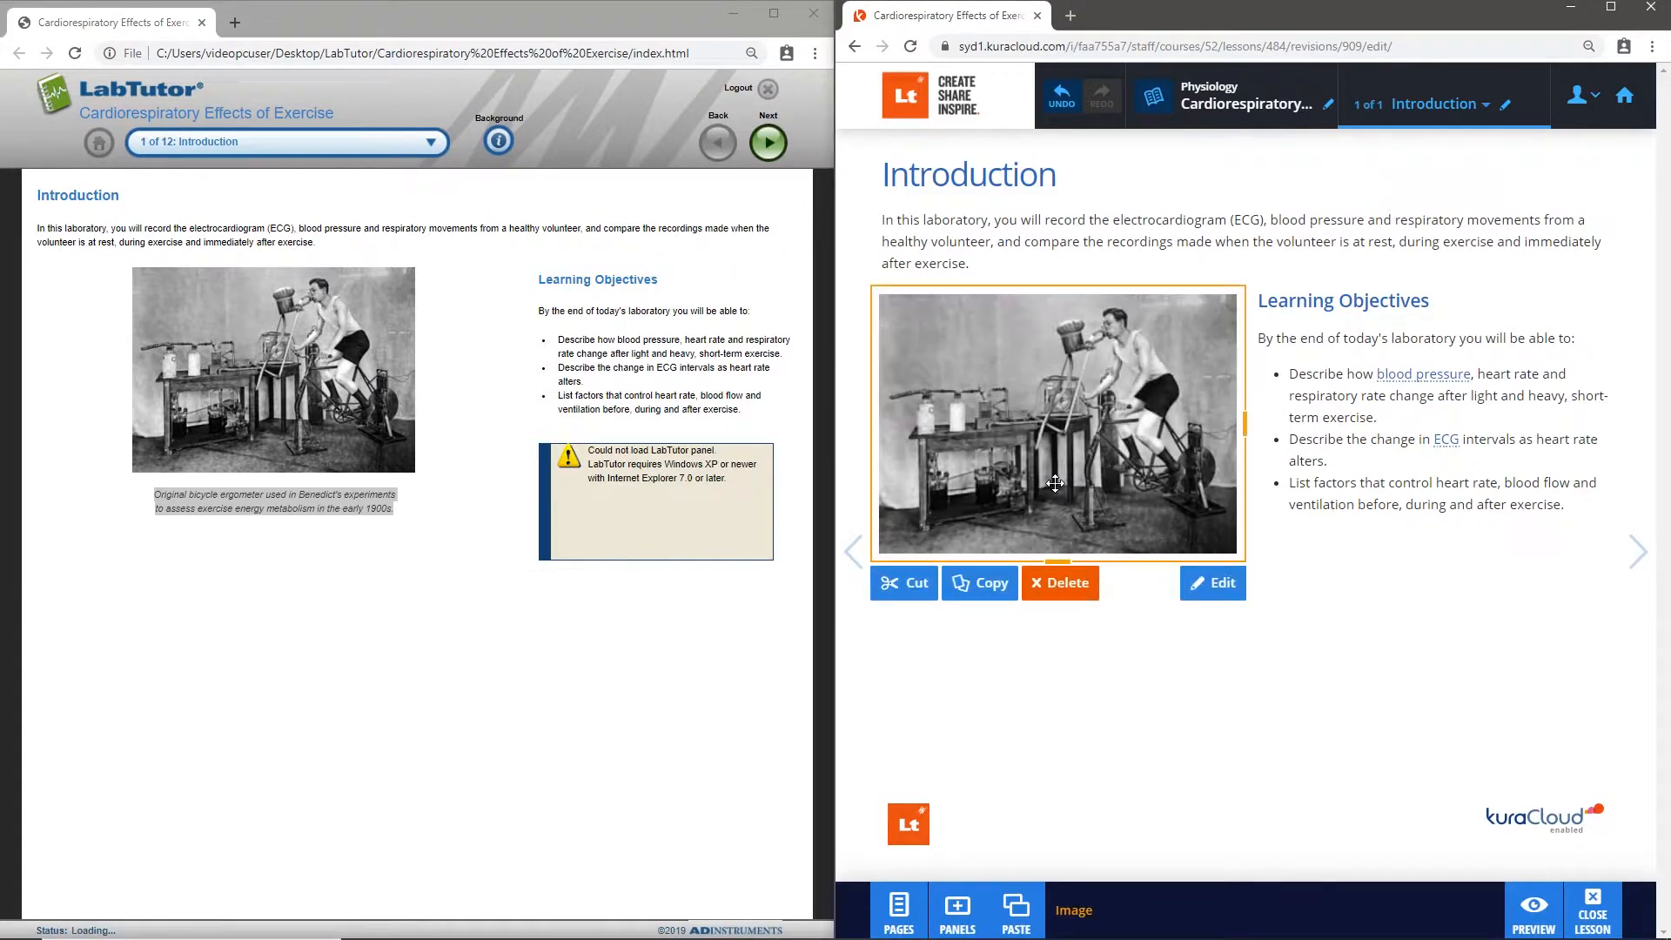
click(1047, 554)
click(1047, 571)
right_click(1046, 571)
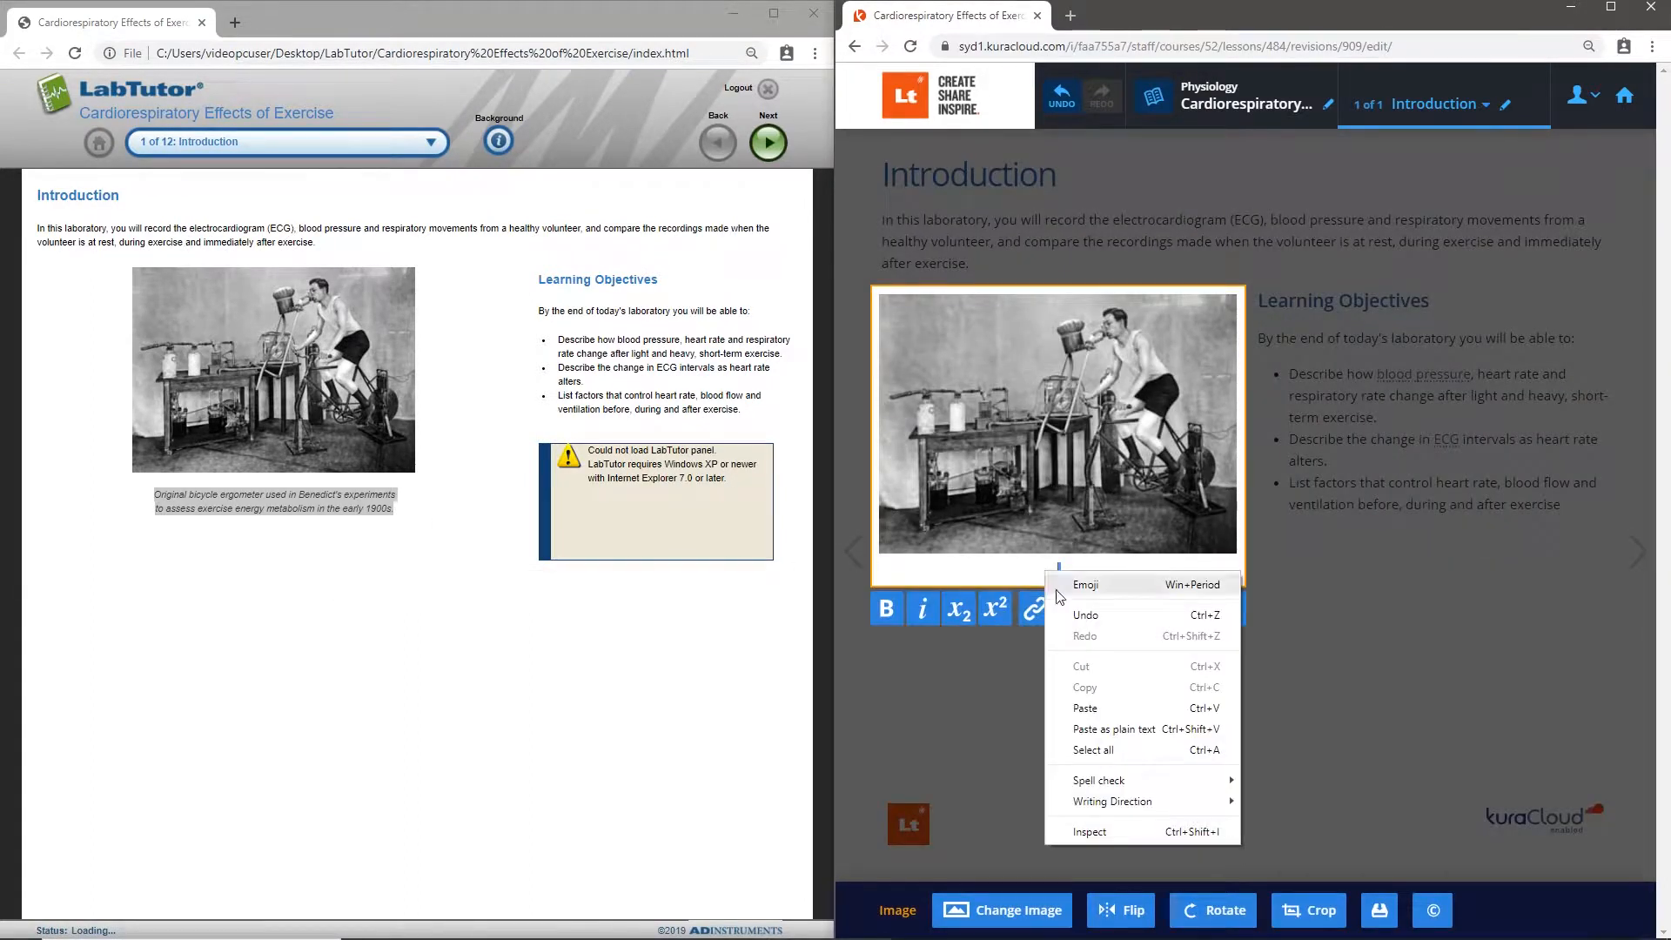
click(1104, 709)
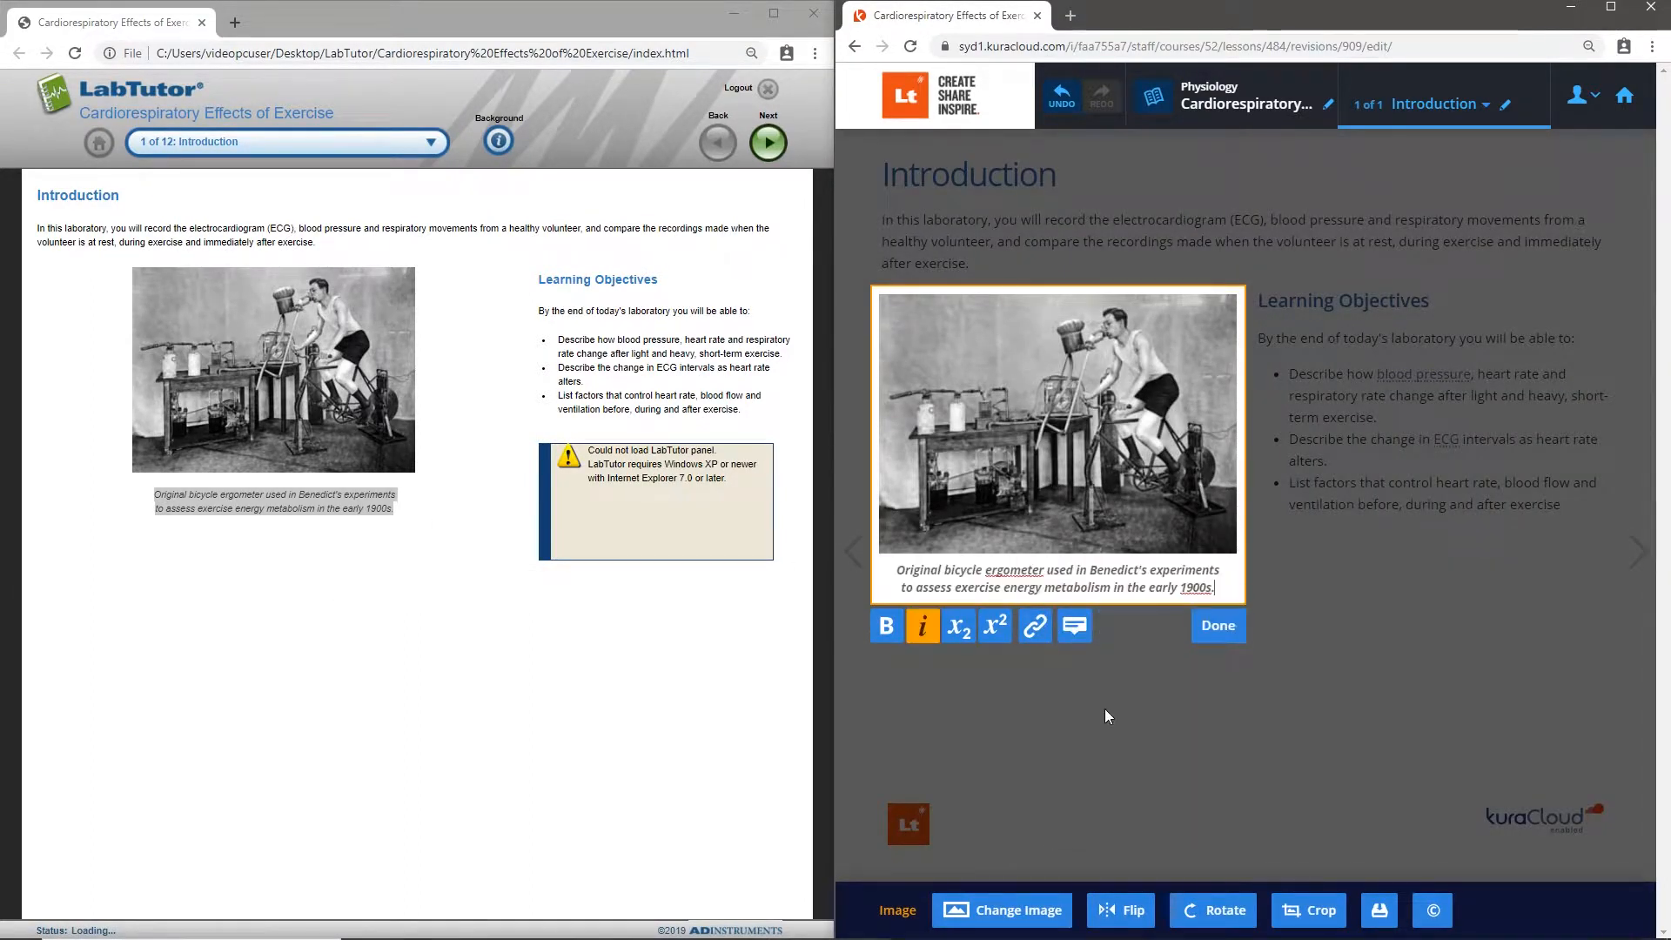
click(1229, 642)
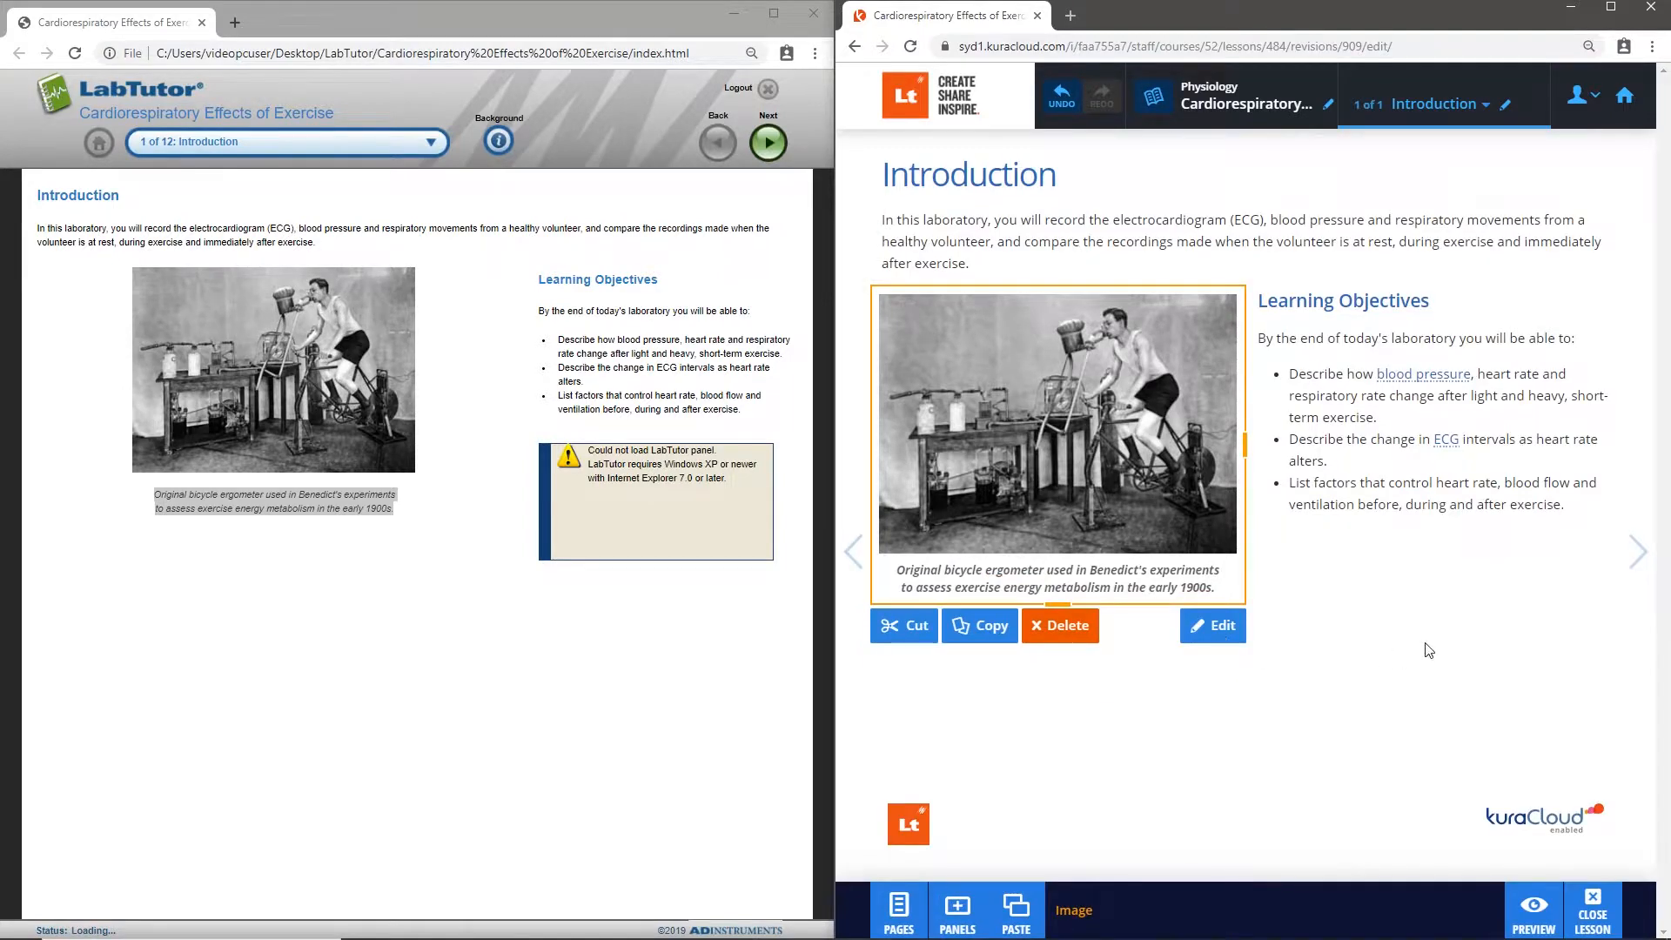
click(1498, 592)
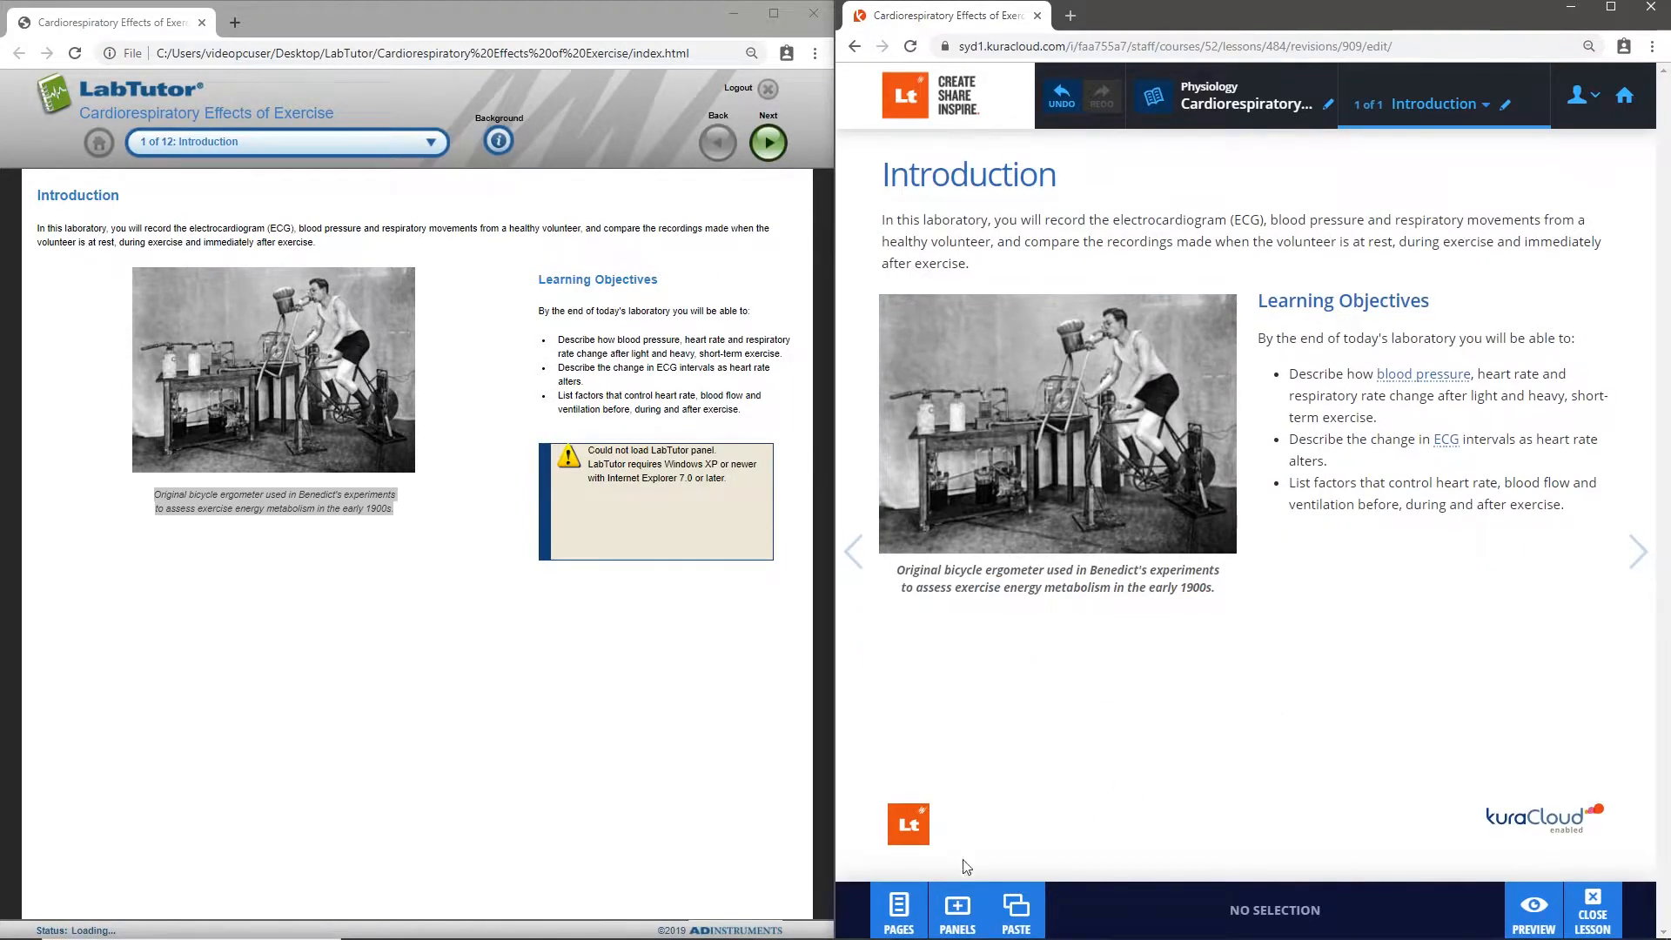
- Create a new lesson page titled Measuring Blood Pressure, copying the title from page 2 of the LabTutor experiment
click(915, 905)
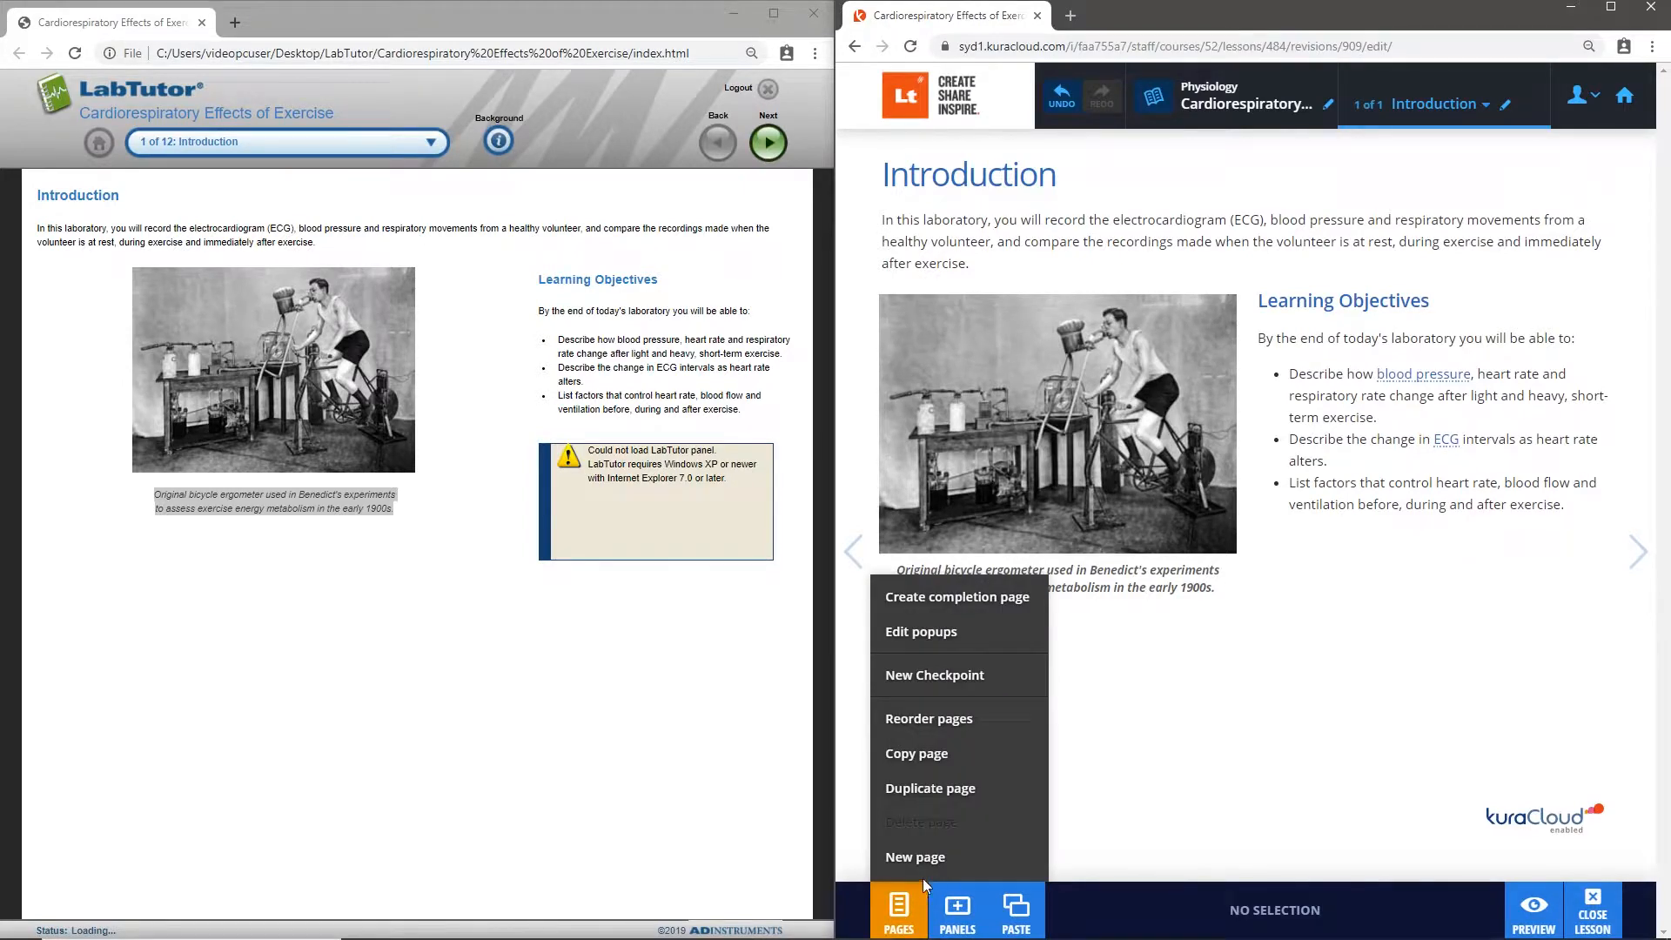
click(970, 858)
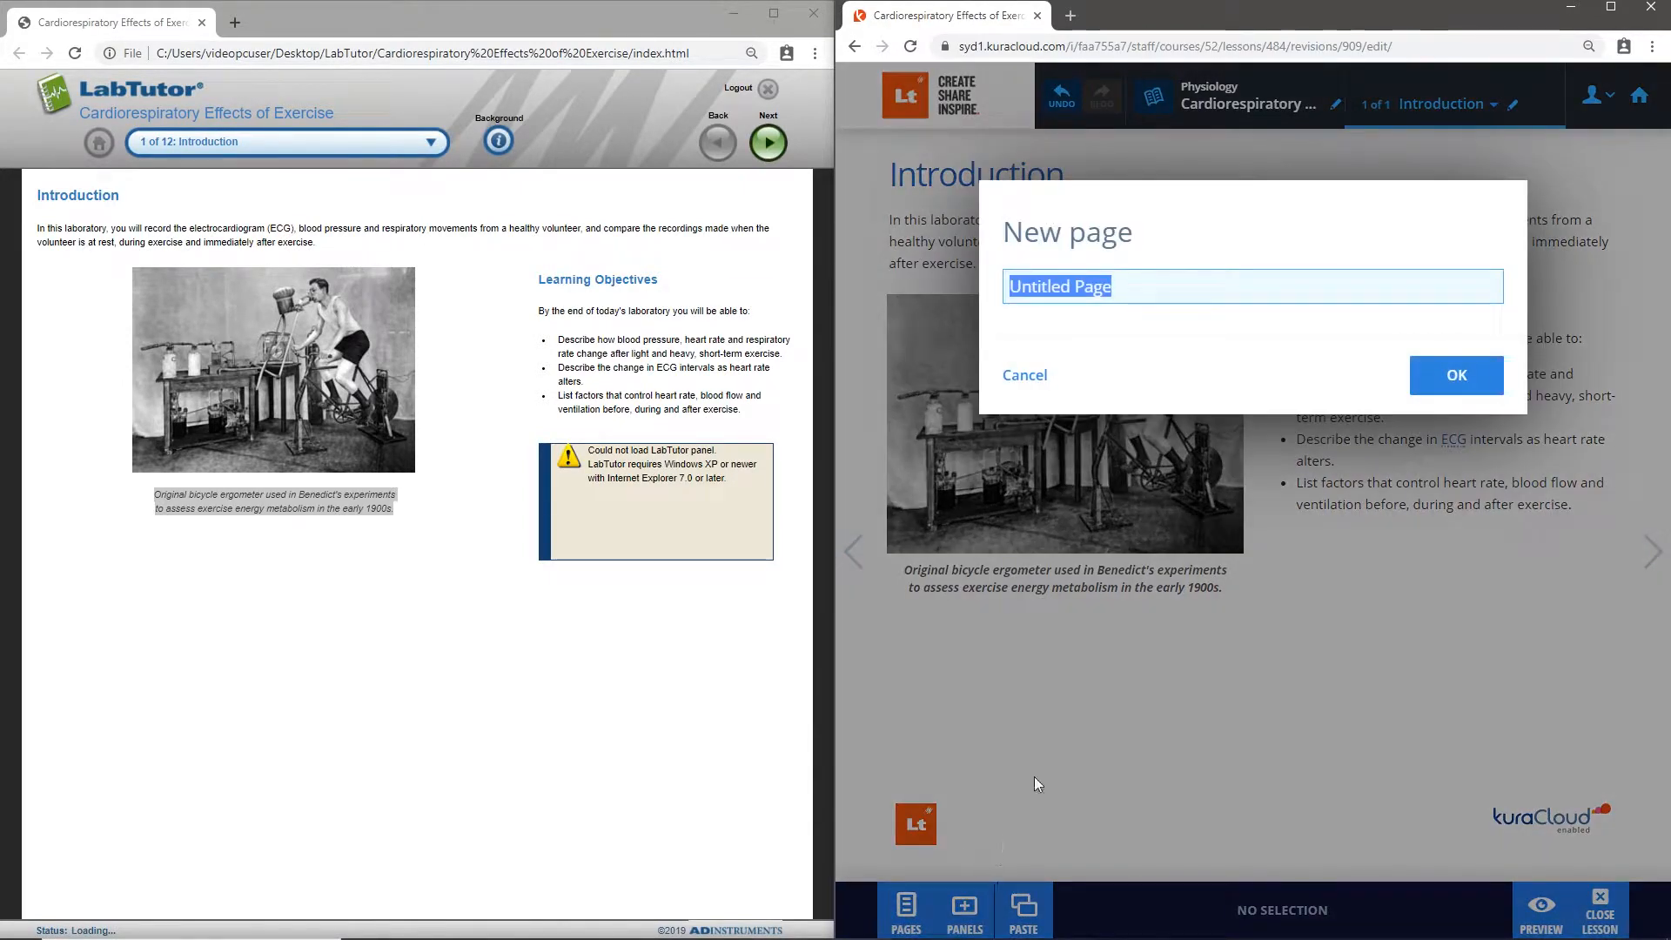
key(BackSpace)
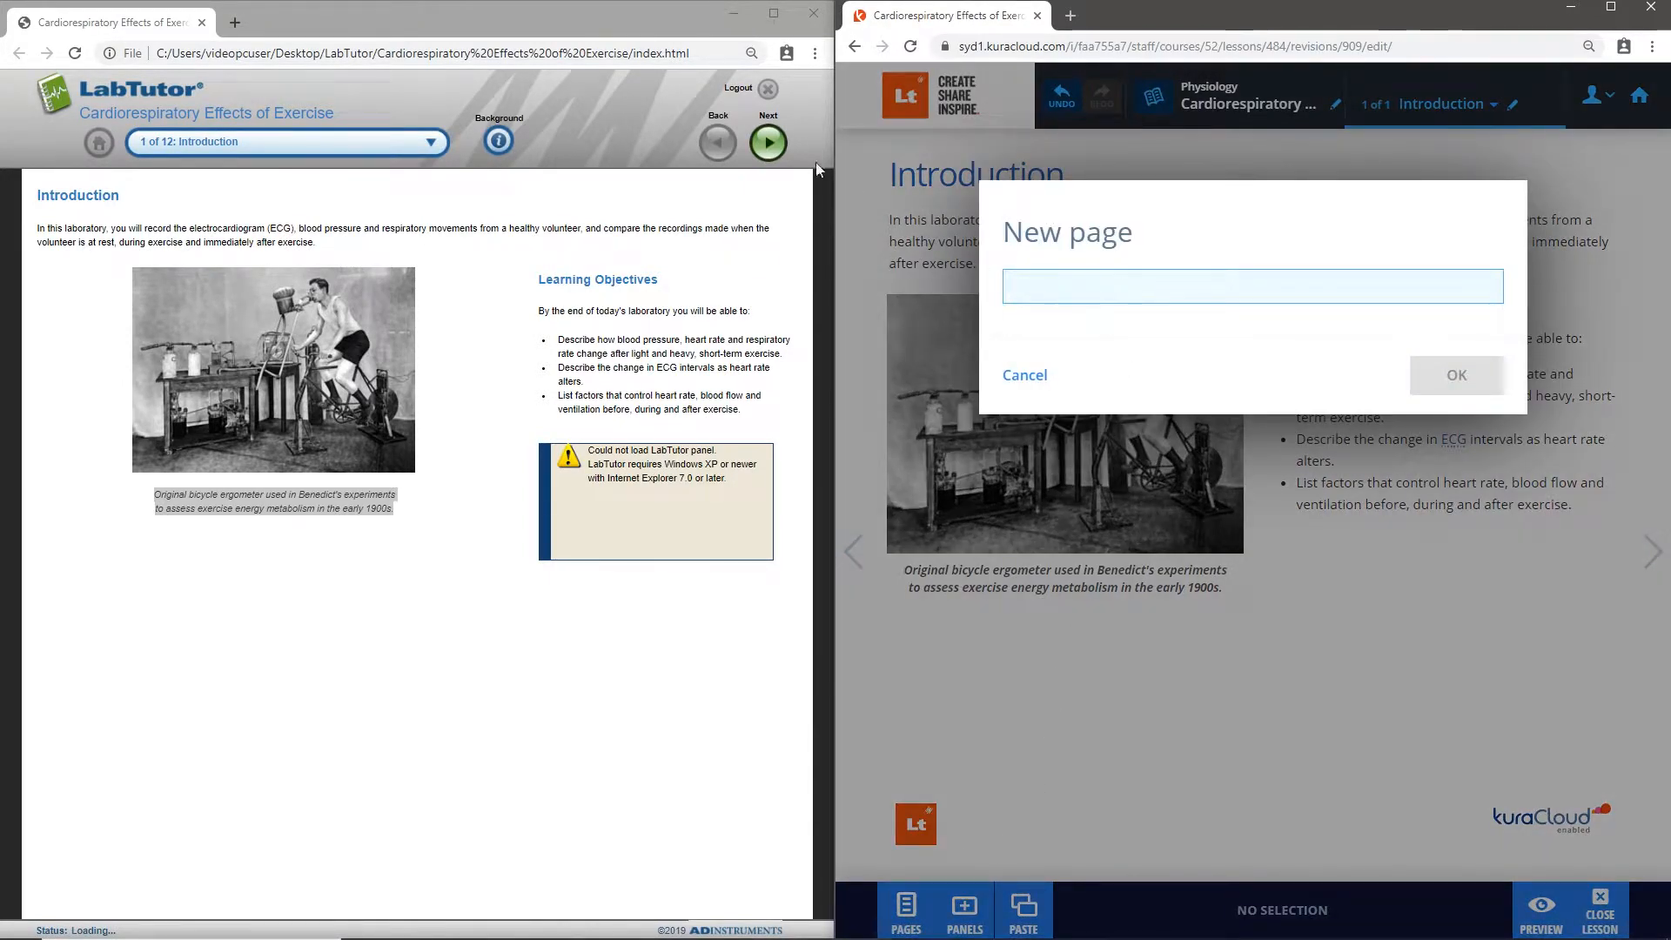
click(775, 145)
drag(659, 211, 451, 210)
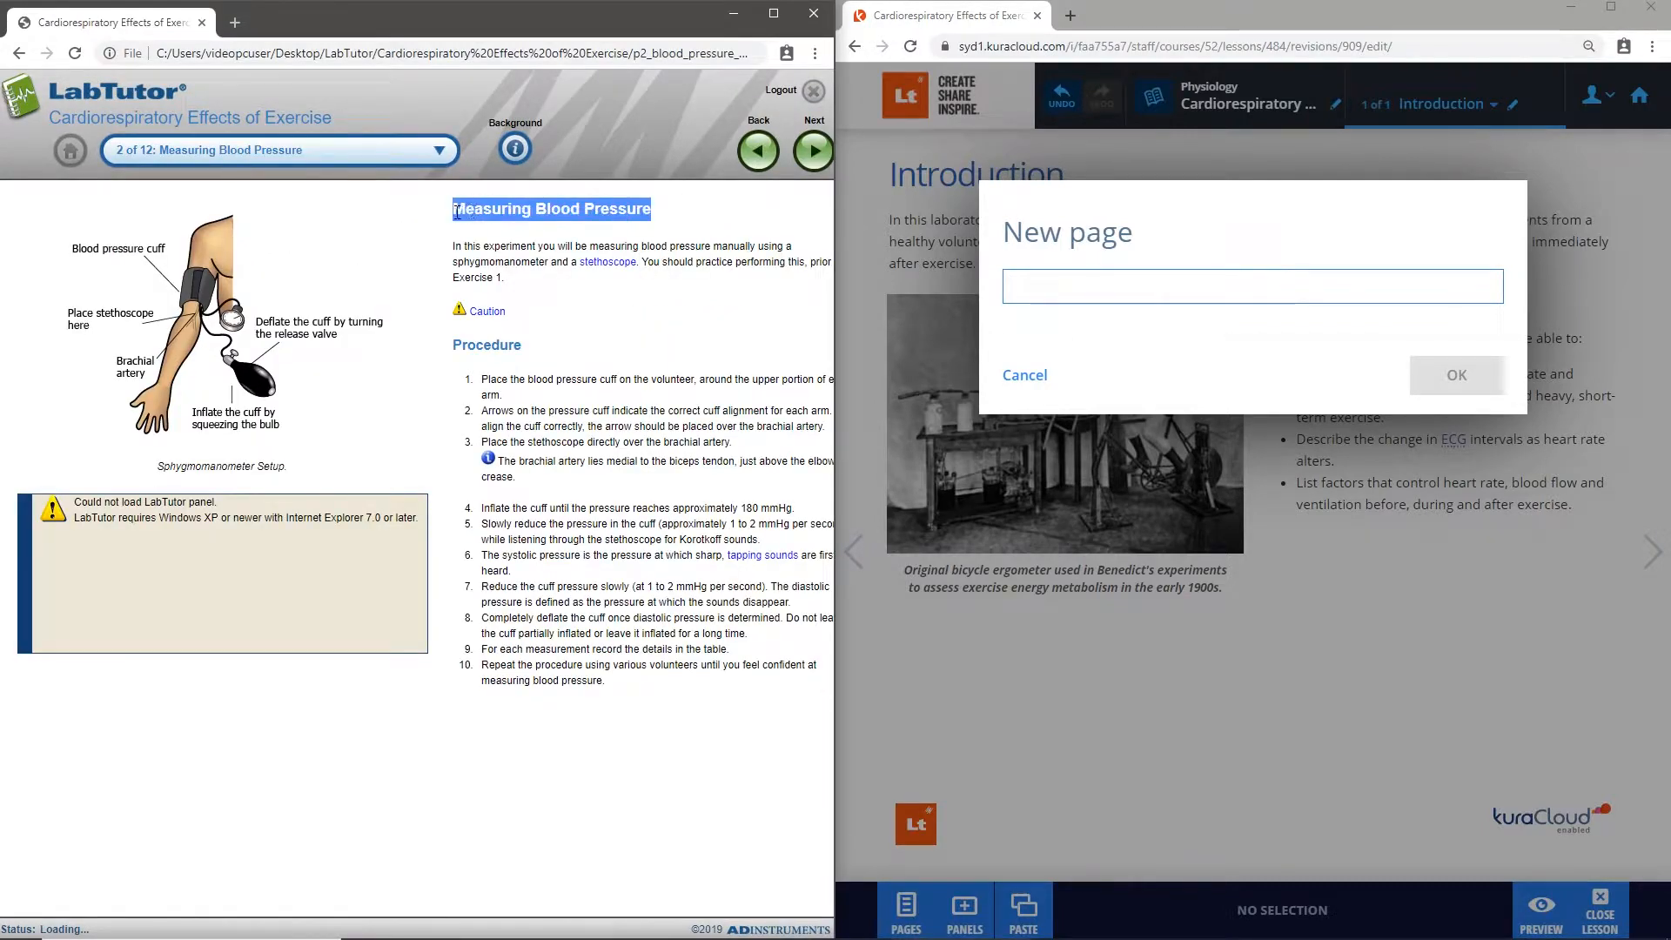
right_click(481, 214)
click(498, 230)
right_click(1043, 289)
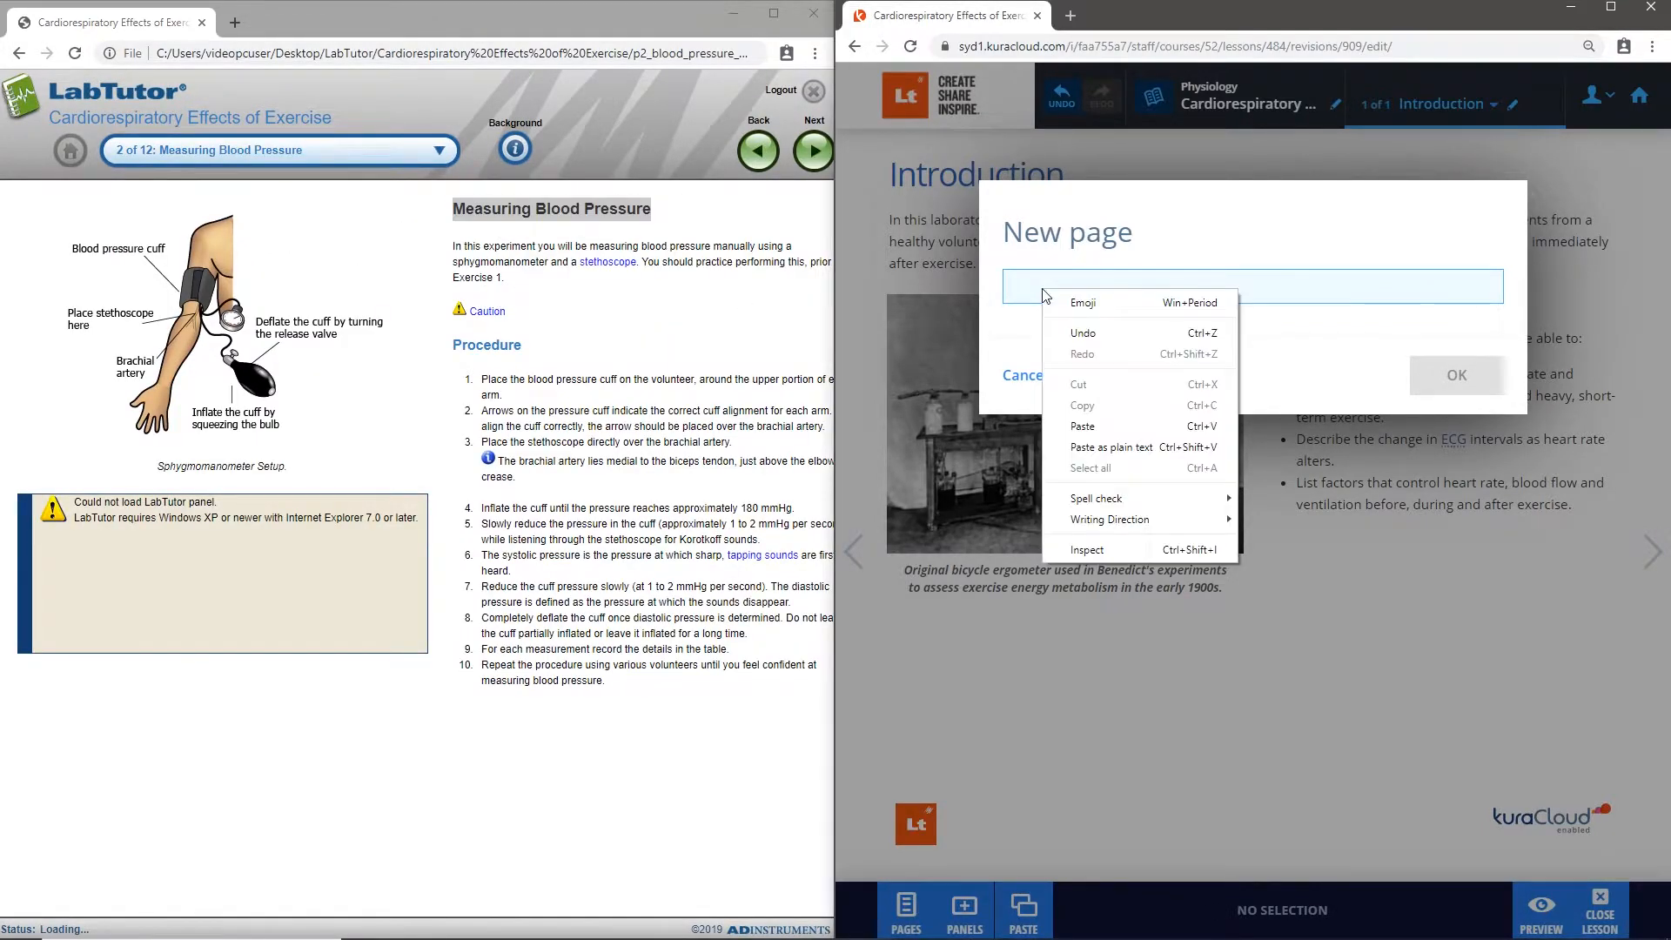
click(1102, 429)
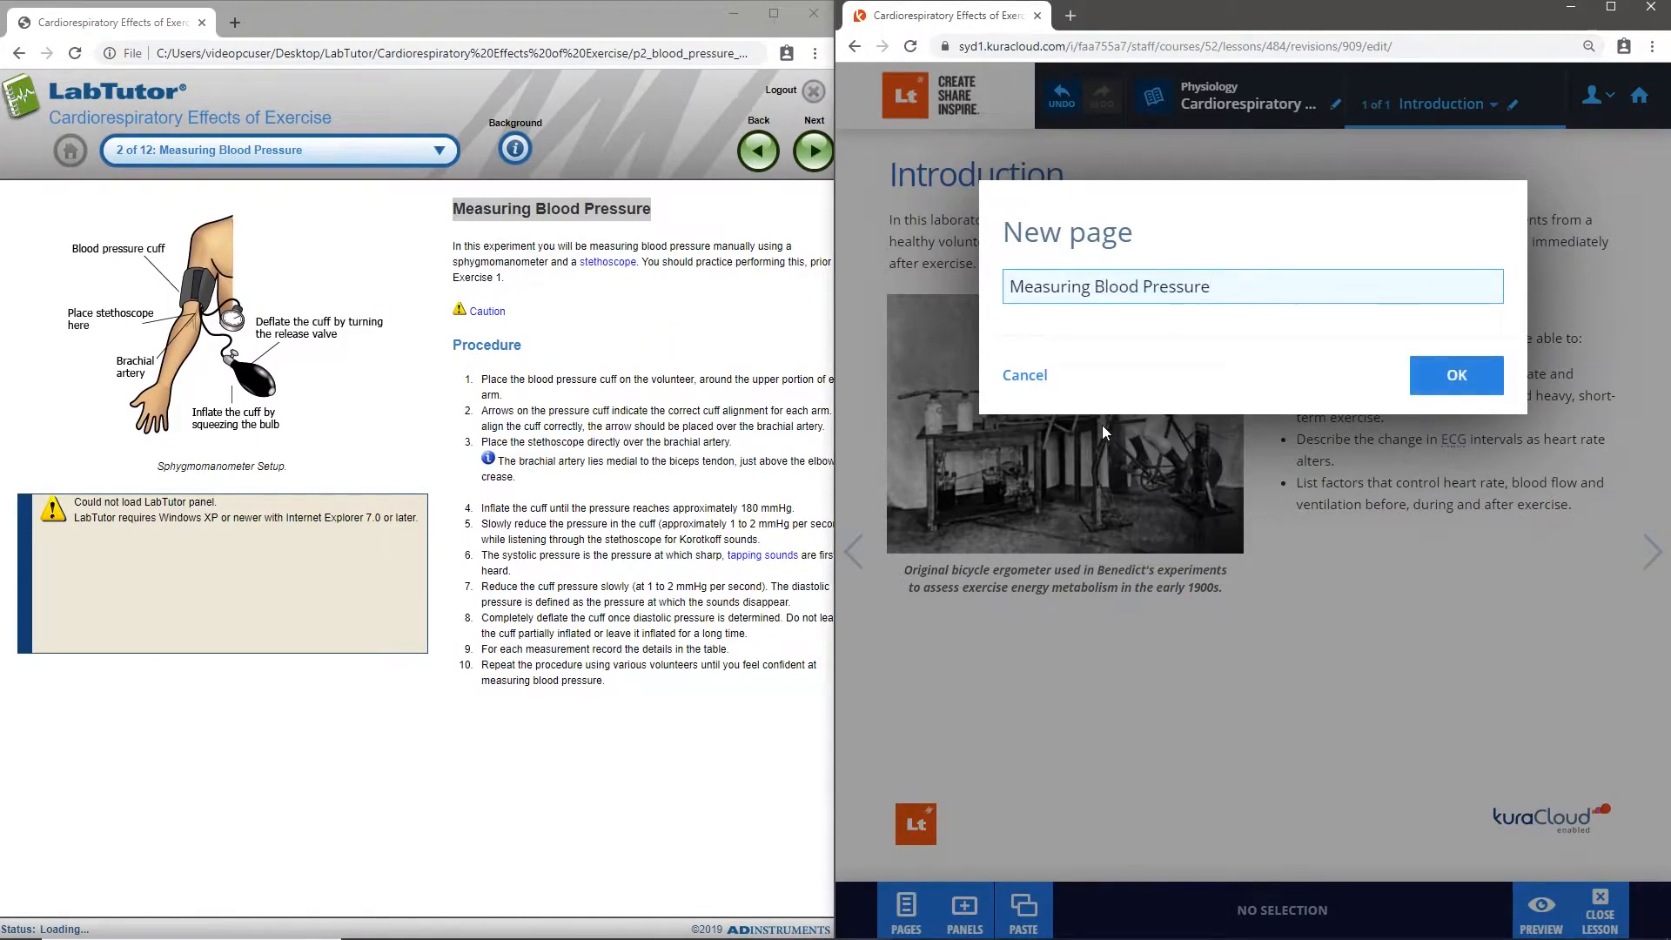
click(1491, 381)
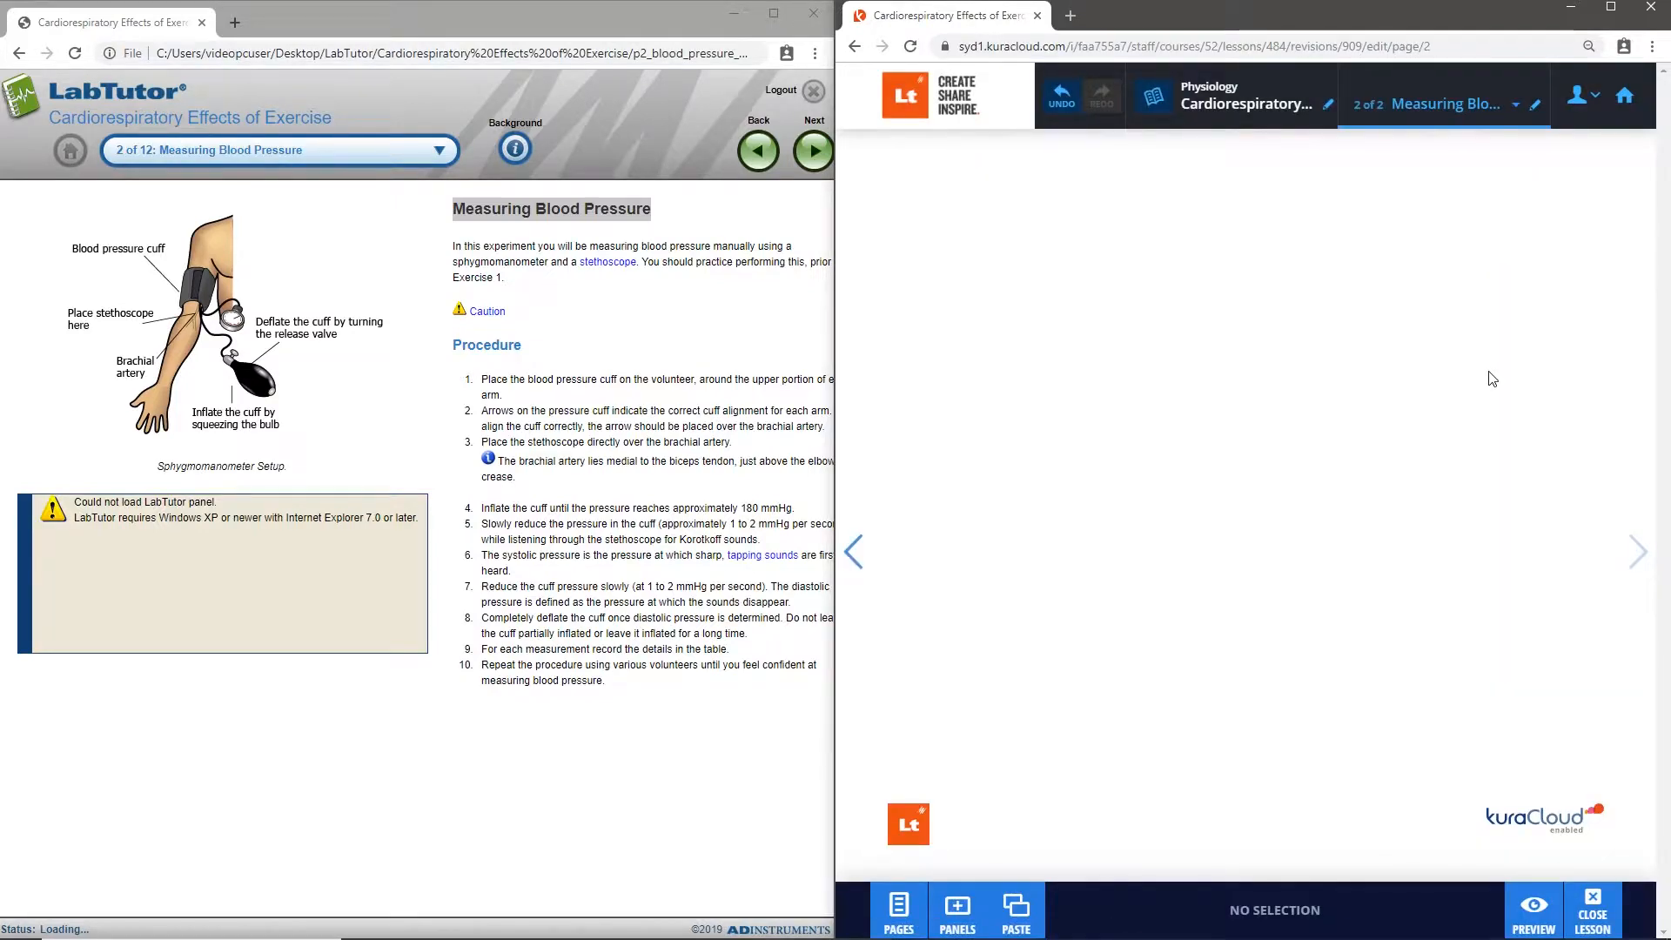
- Open Cardiorespiratory Effects of Exercise Instructors Reference.doc from the experiment's Instructors Material folder in File Explorer
drag(671, 19, 668, 43)
click(676, 14)
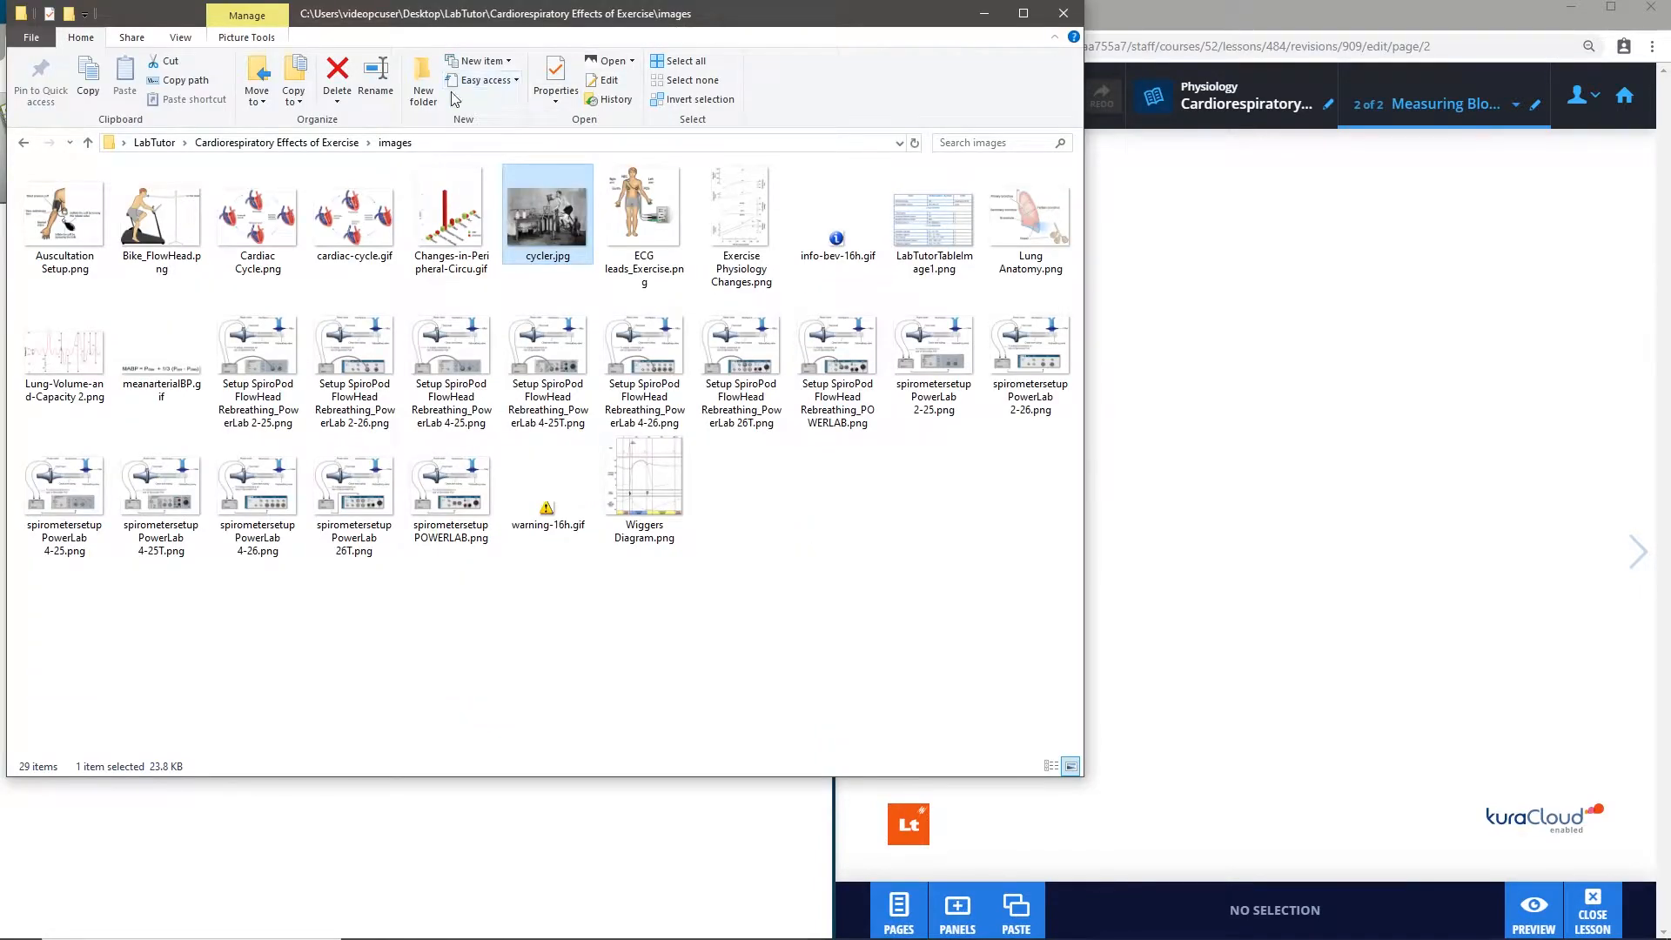
click(296, 142)
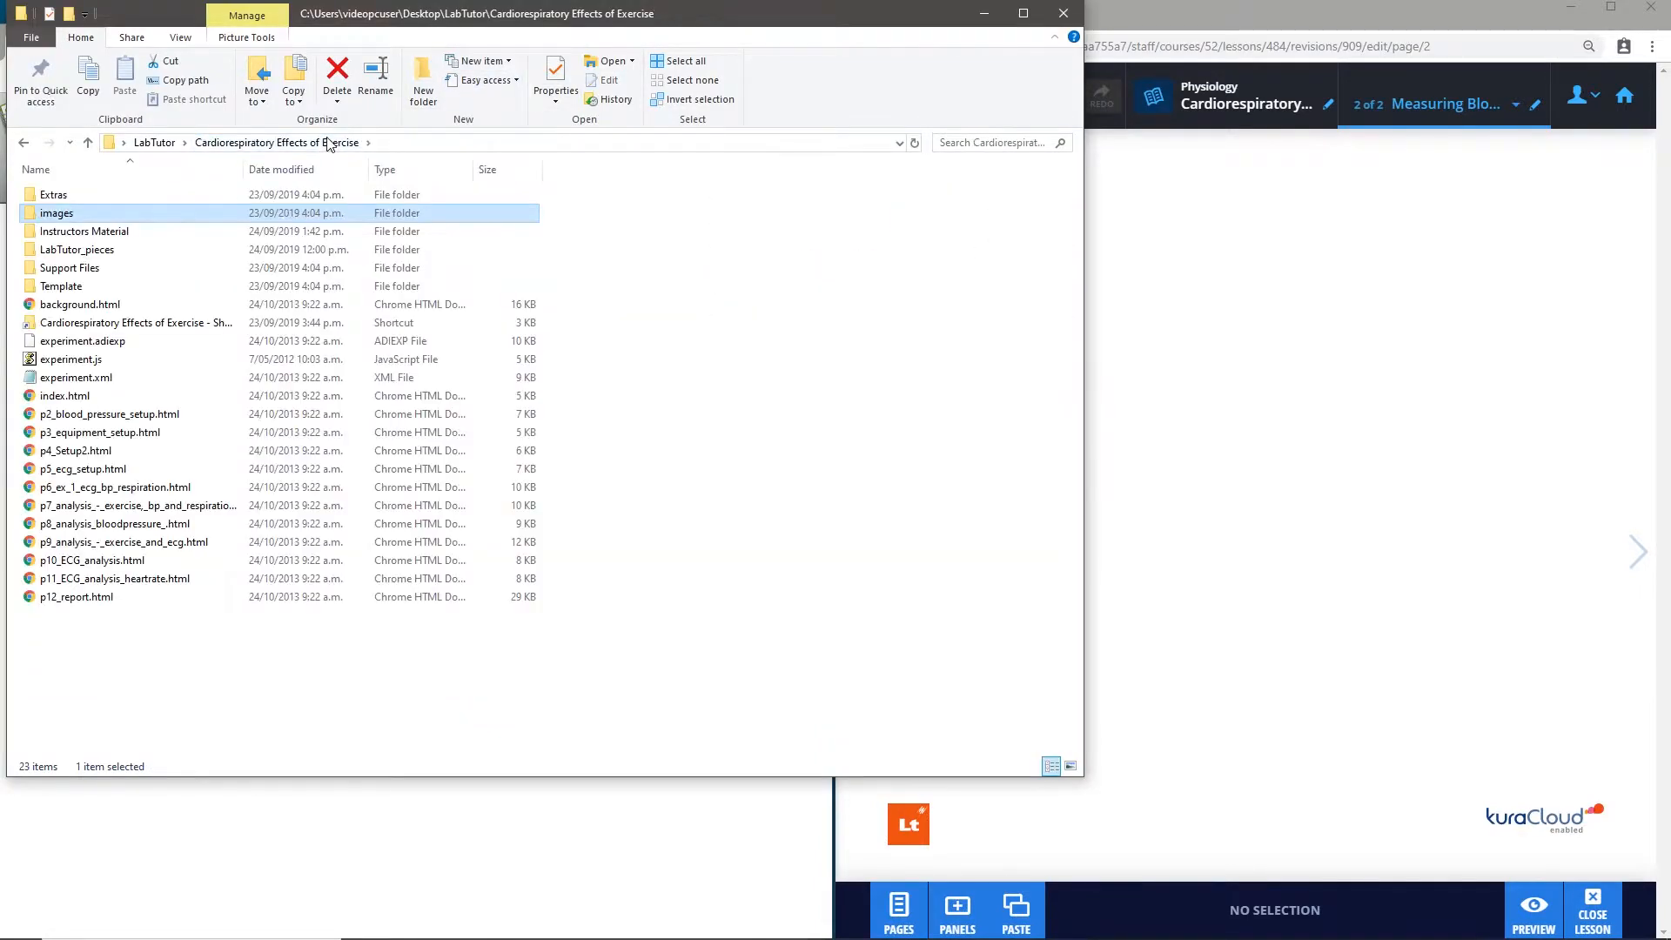
double_click(182, 237)
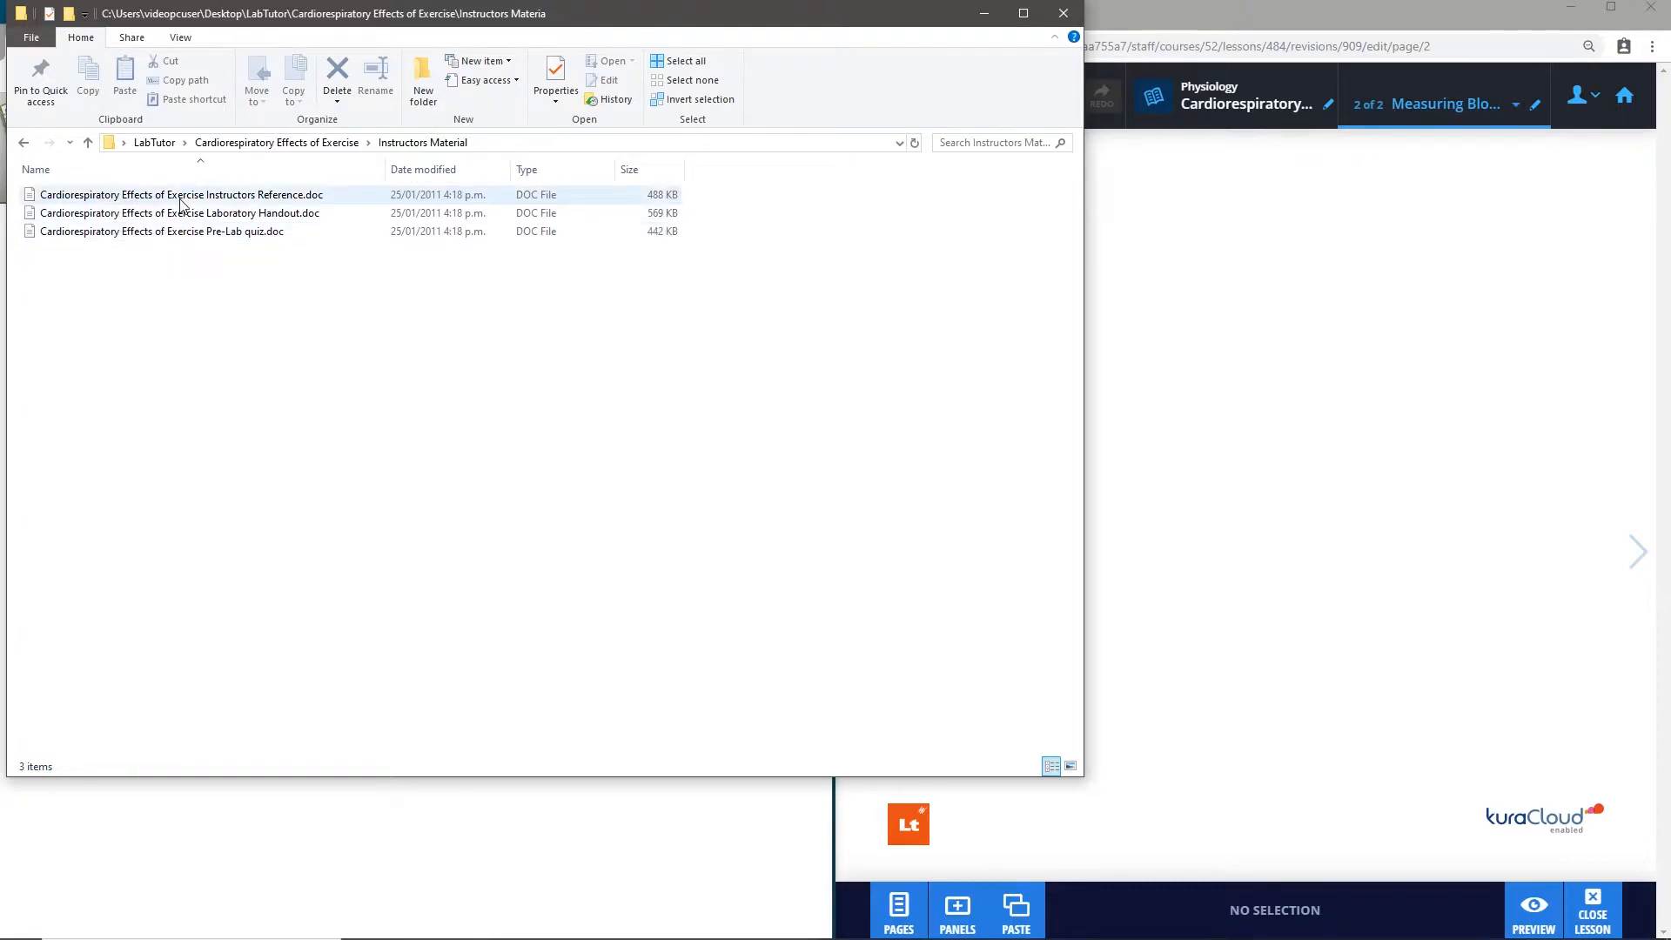
double_click(181, 195)
- Select question 6 on the R-R interval and heart rate under ECG Analysis and start moving it toward the empty Lt page
drag(827, 201, 823, 728)
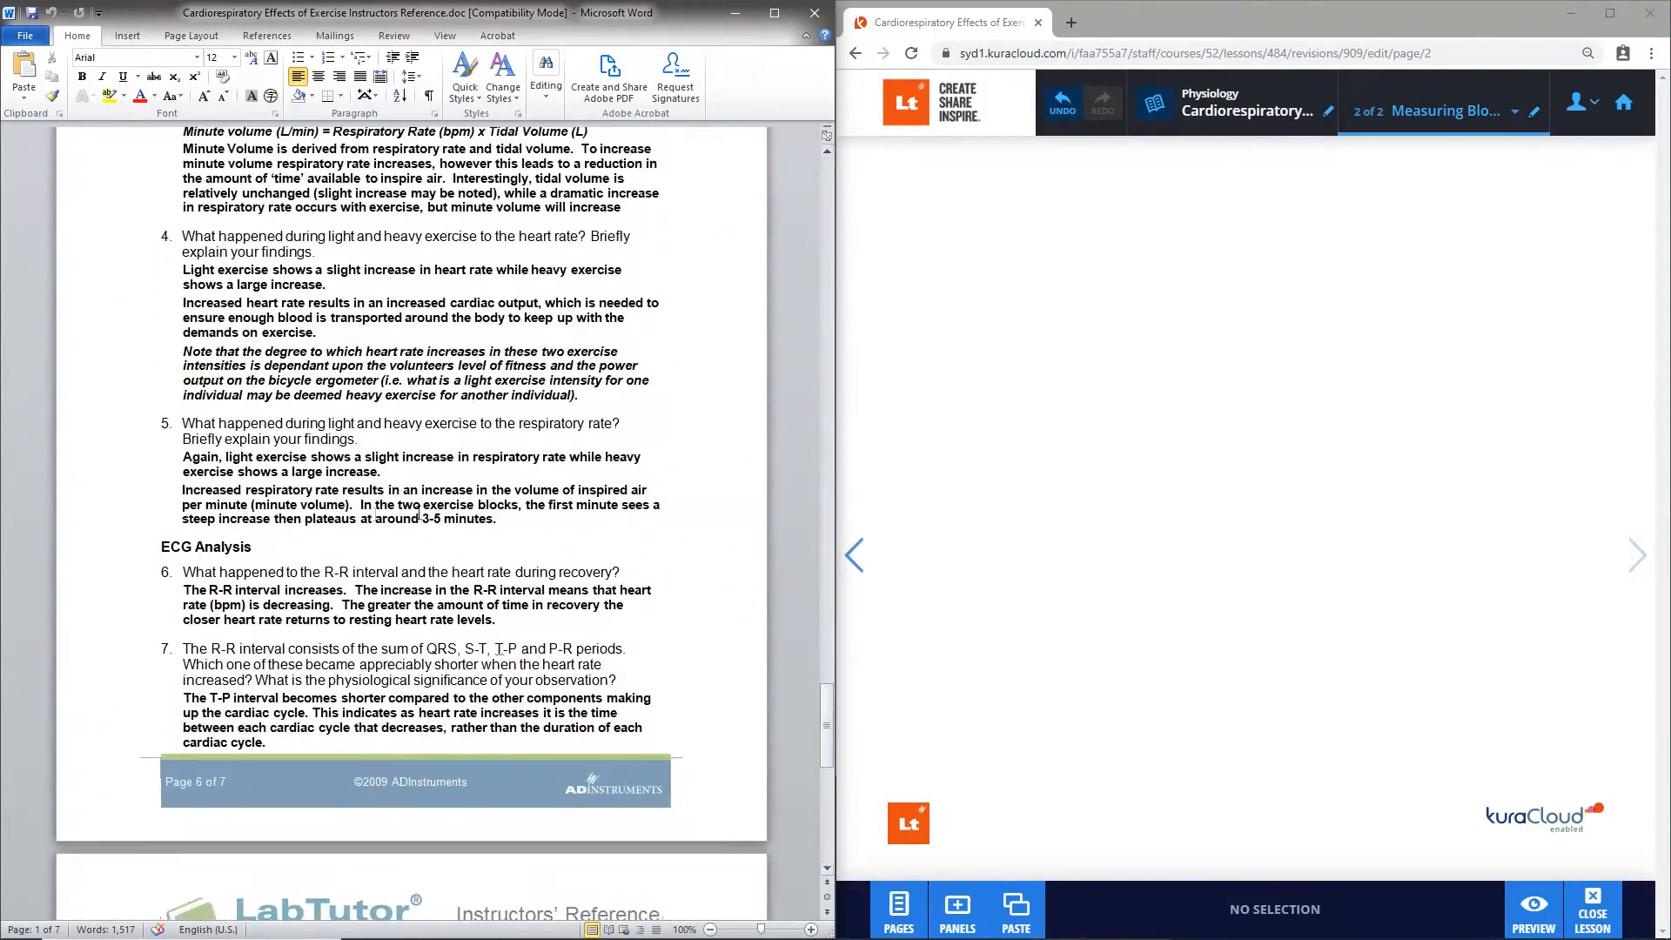
drag(205, 574, 621, 576)
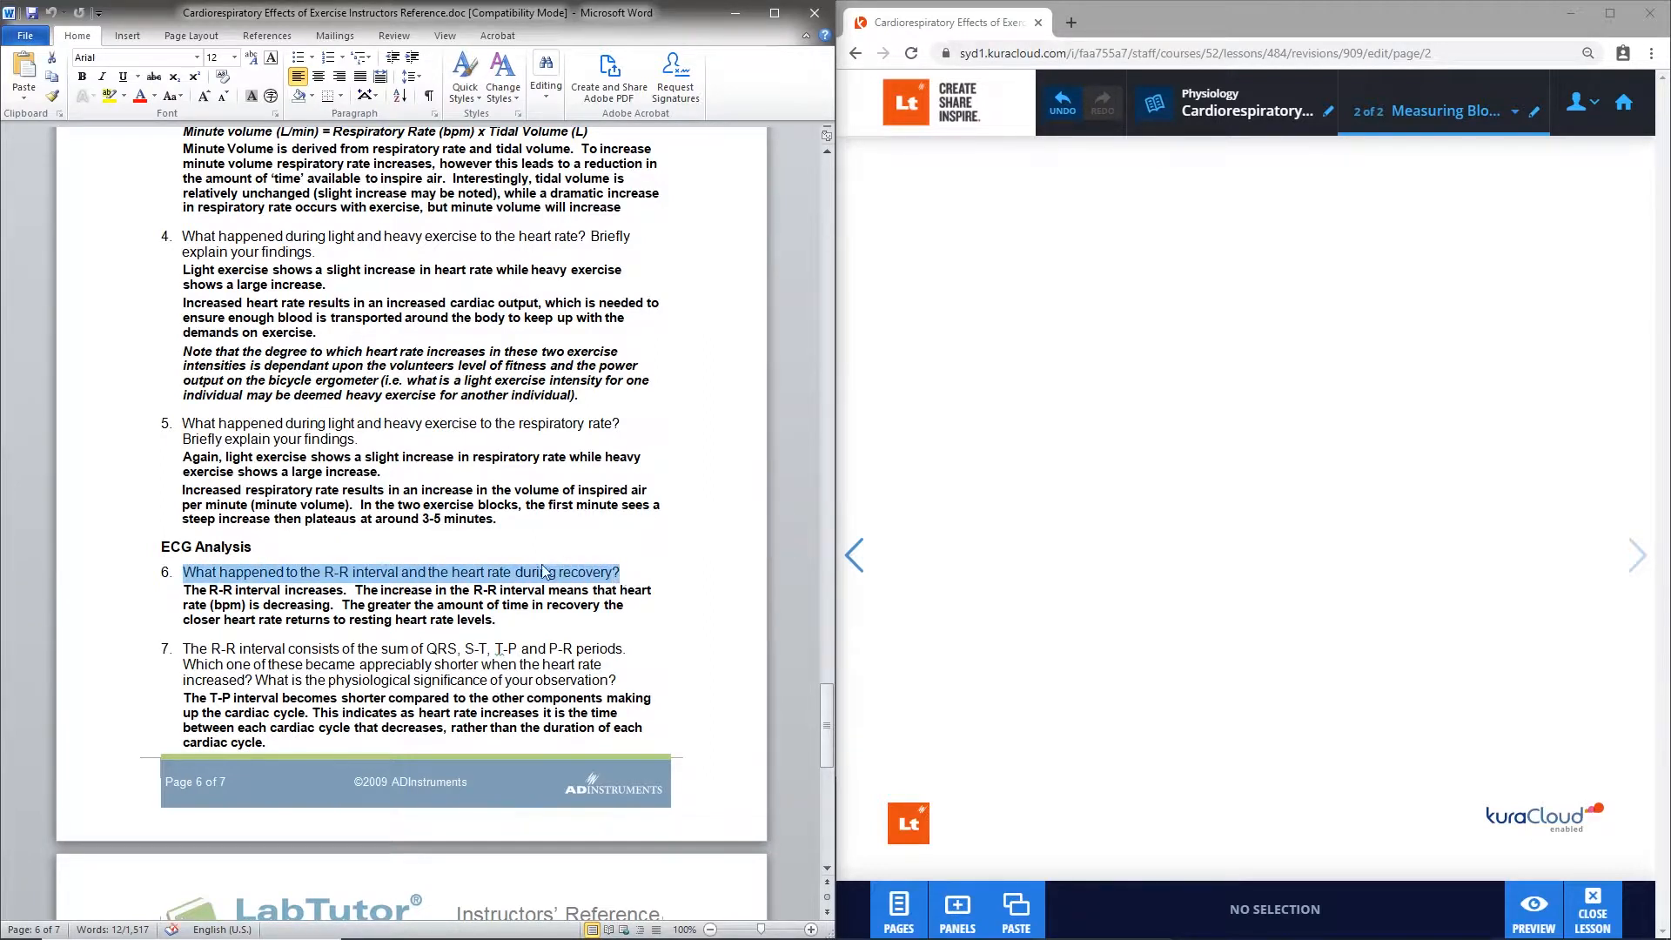
drag(460, 579, 562, 581)
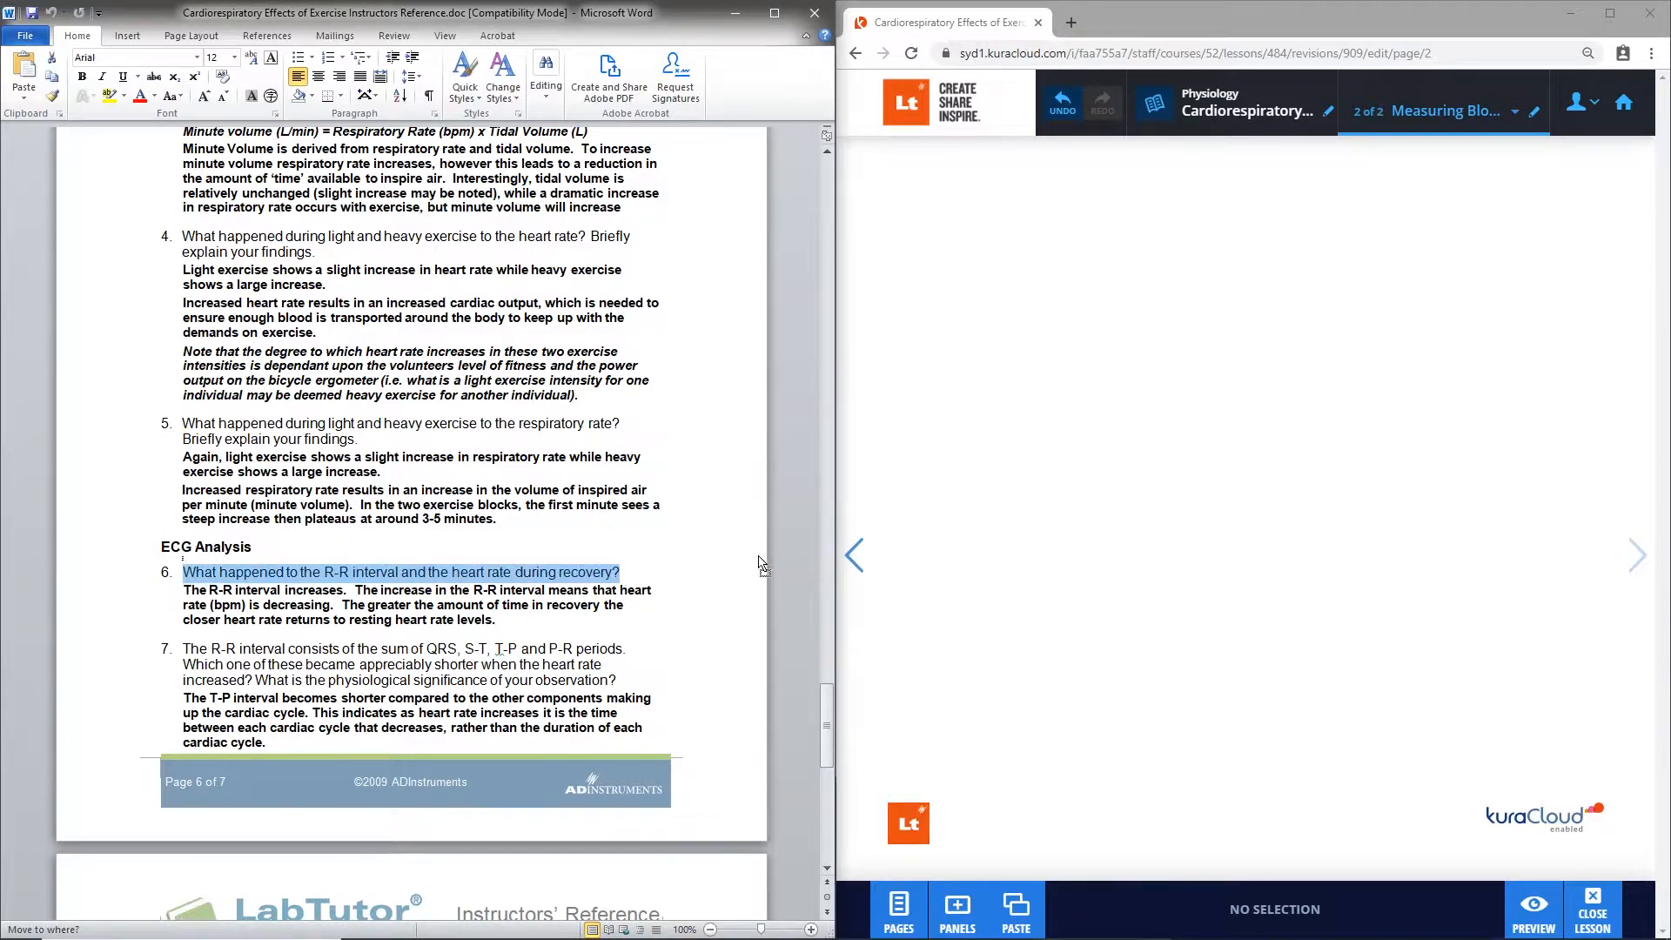